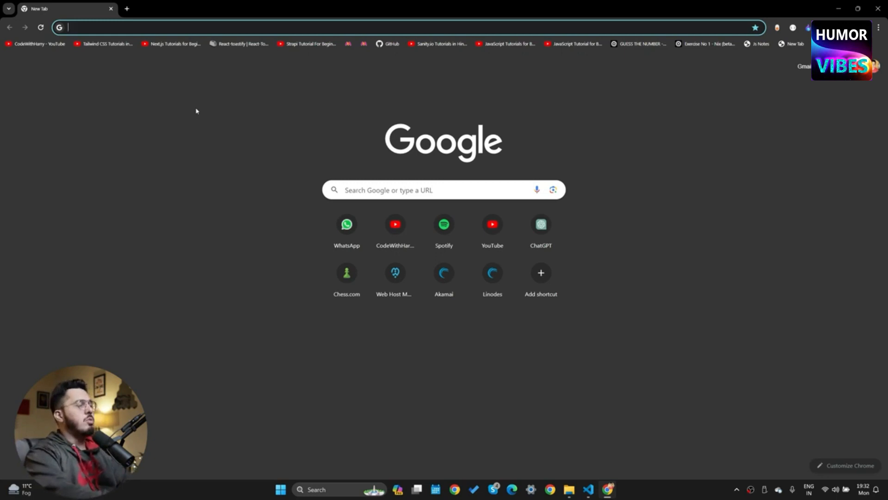
Search the web for 'localwp' and go to the official Local website
type("local")
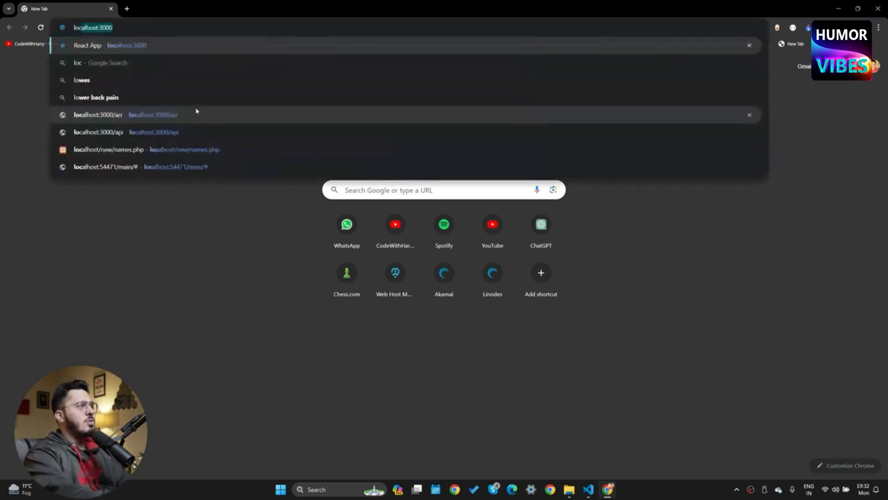
type("wp")
key("Return")
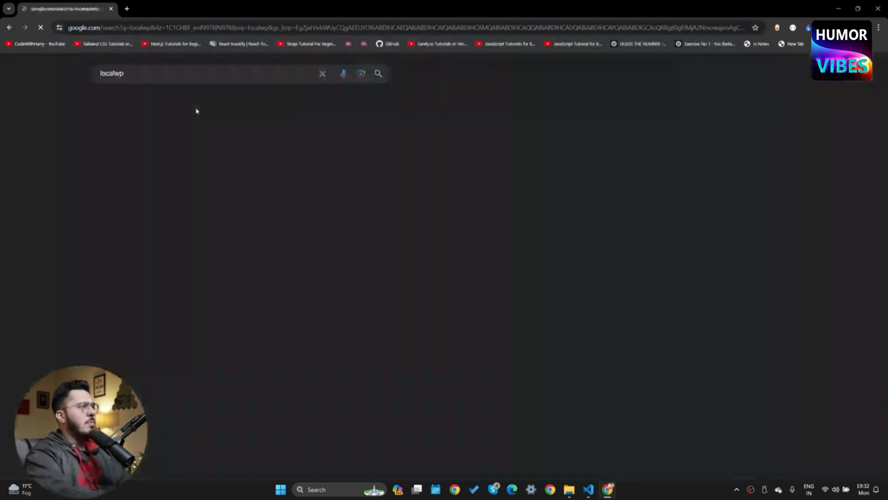
left_click(115, 158)
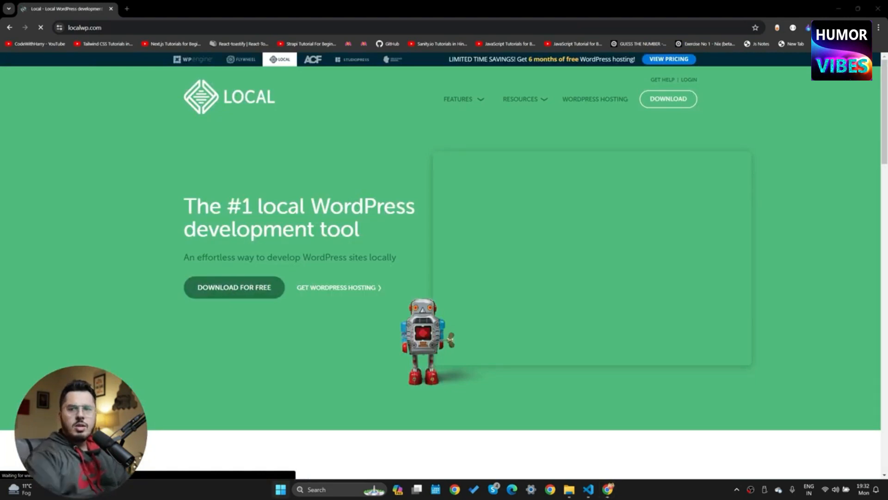
Download the free Local installer for Windows and check it in recent downloads
left_click(234, 287)
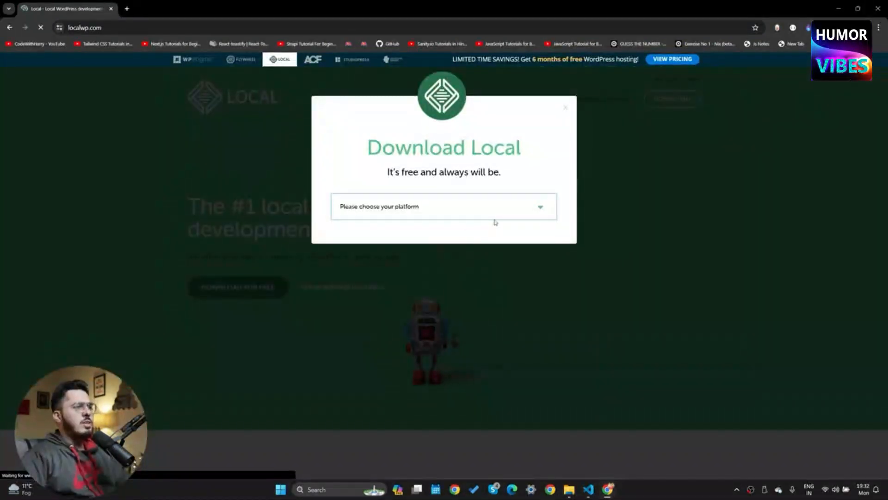
left_click(412, 215)
left_click(379, 245)
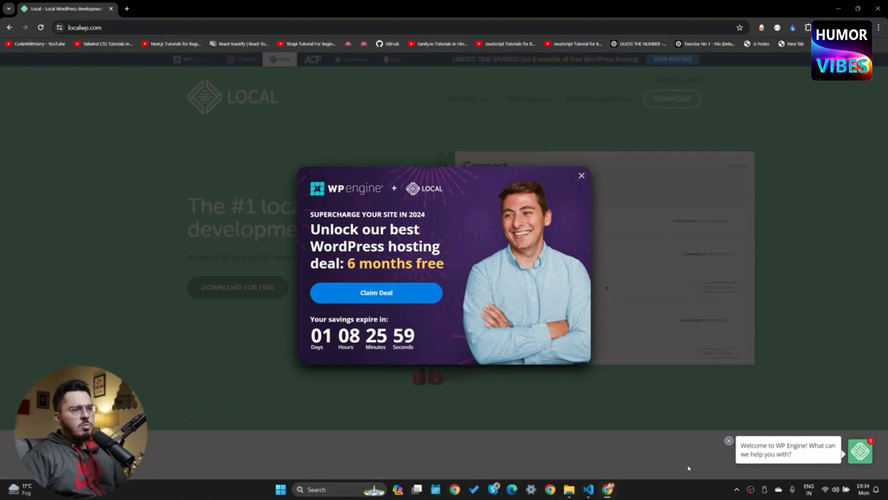
left_click(831, 28)
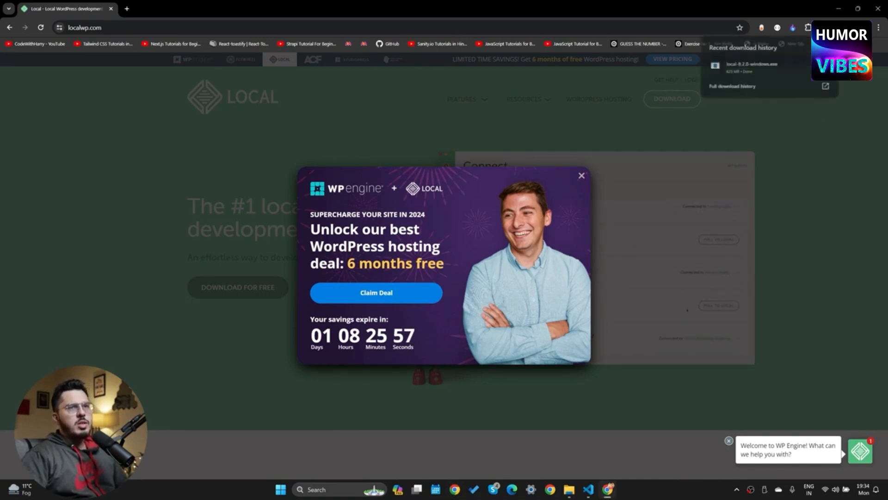
Install Local 8.2.0 for the current user only in the default location, then launch it
left_click(780, 69)
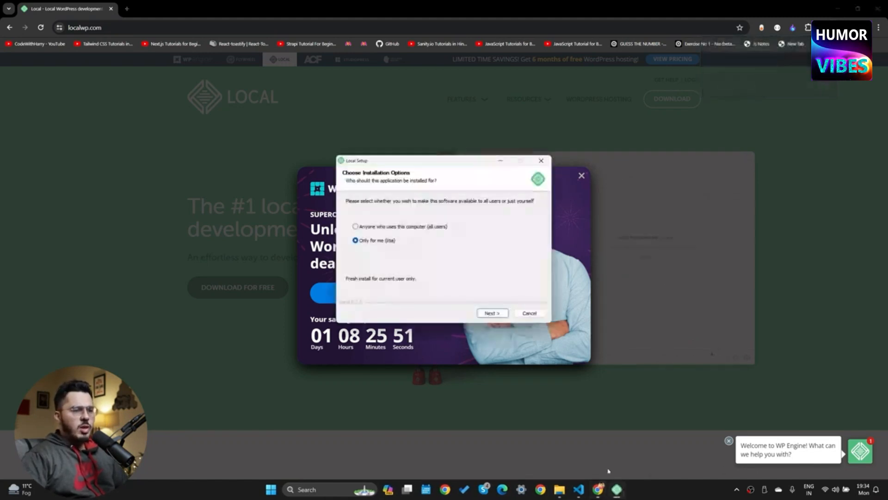
left_click(502, 314)
left_click(501, 315)
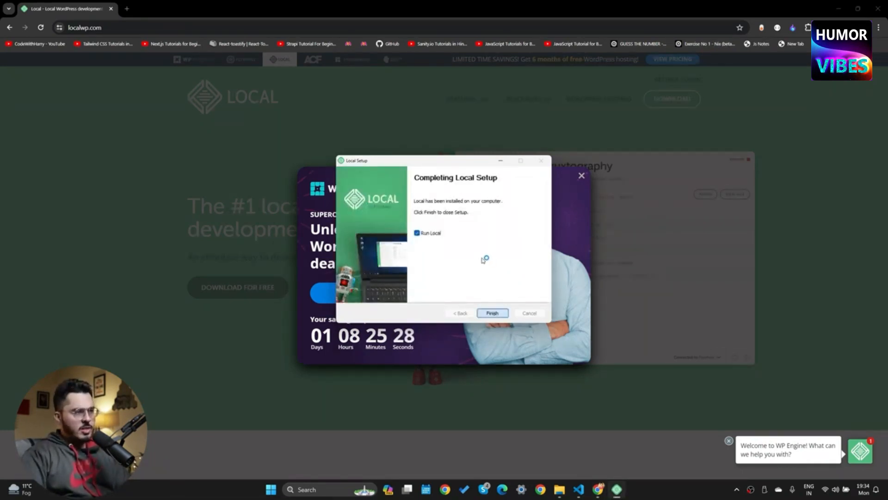
key("Return")
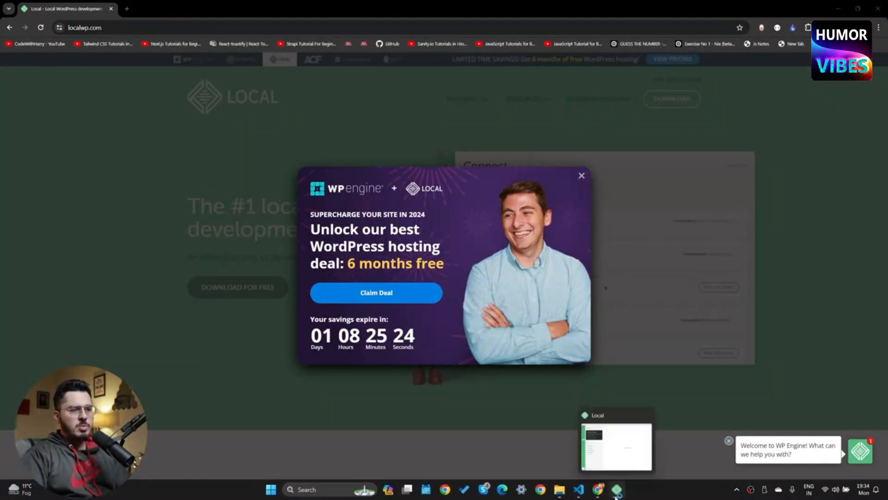
mouse_move(613, 488)
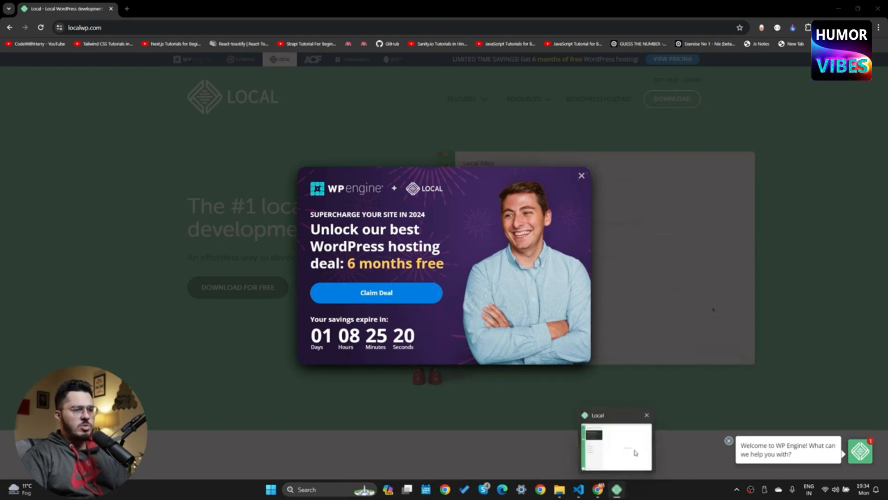
left_click(126, 9)
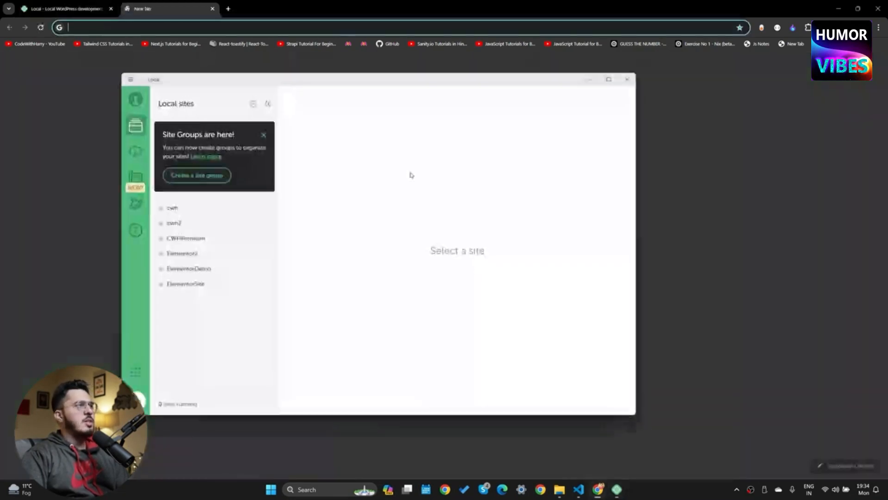
Start a new Local site named 'Cost Calculator' using the Preferred environment
left_click(617, 489)
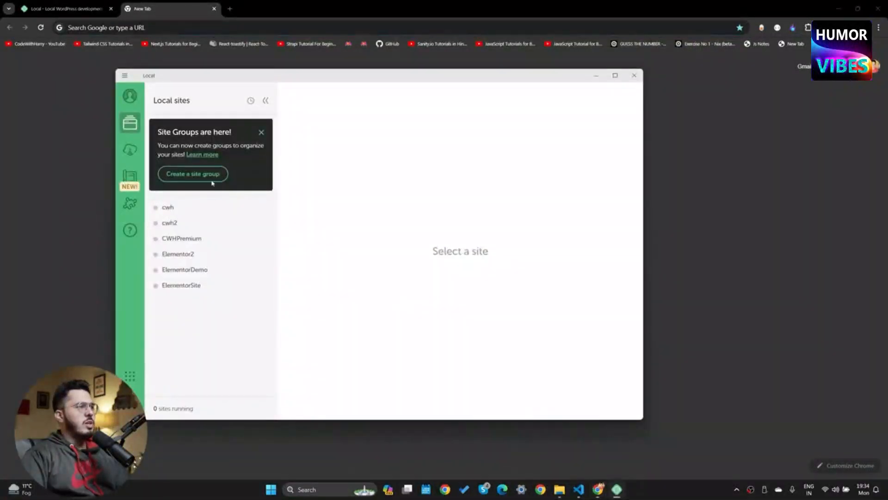
left_click(143, 404)
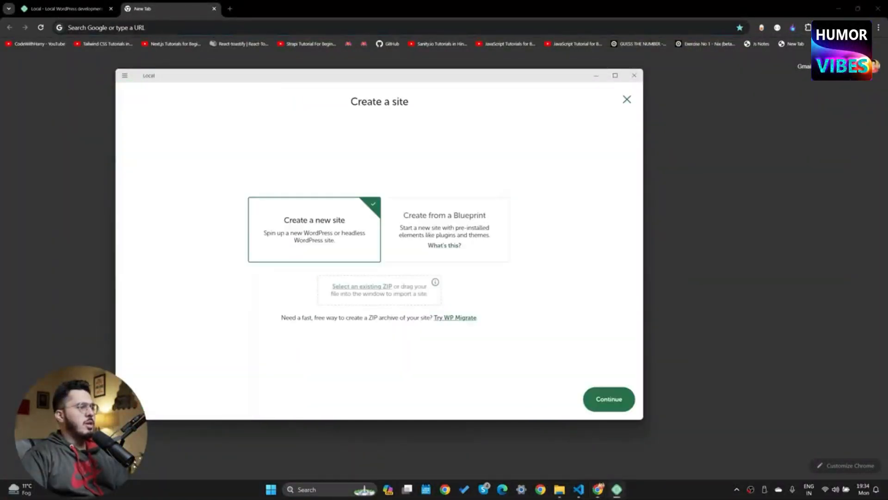
left_click(609, 399)
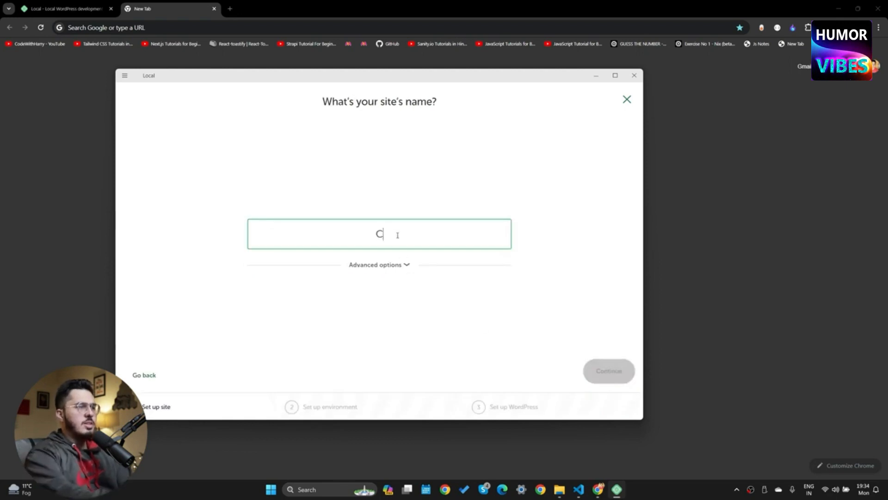
type("Cost Calculator")
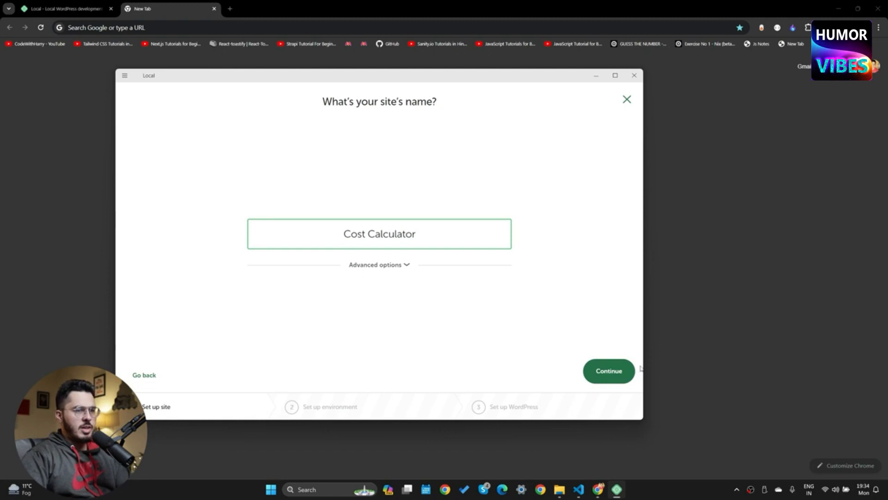
left_click(609, 371)
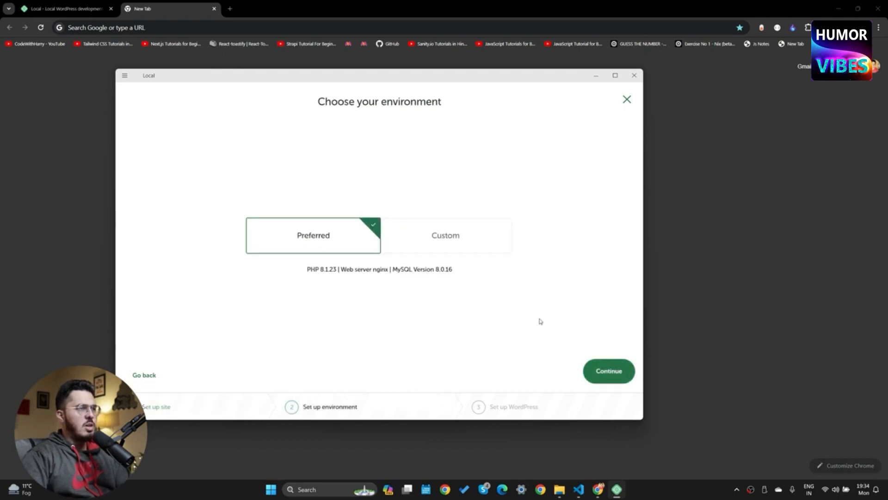
left_click(611, 371)
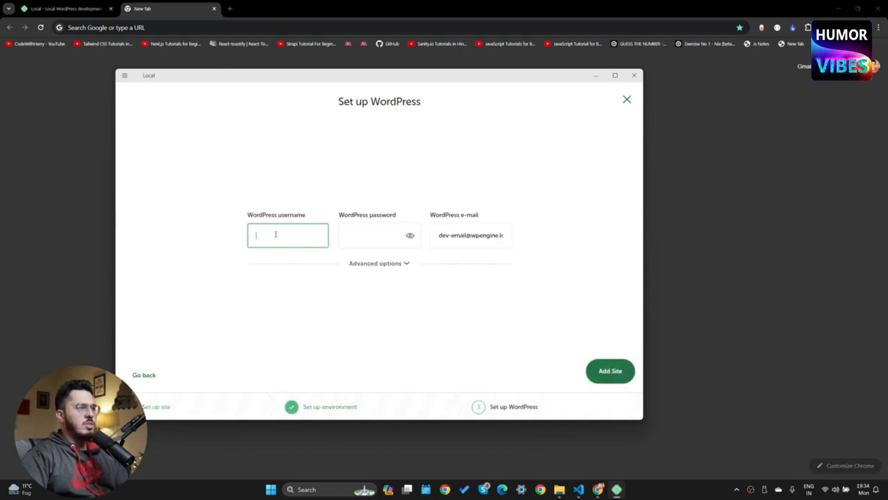
Enter the WordPress admin username, password and e-mail, and add the site
type("root")
key("Tab")
type("root")
key("Tab")
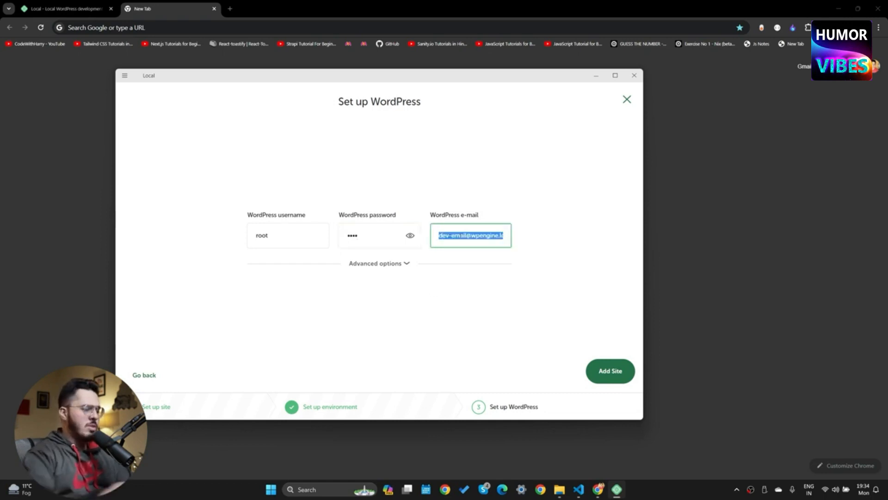
left_click(617, 371)
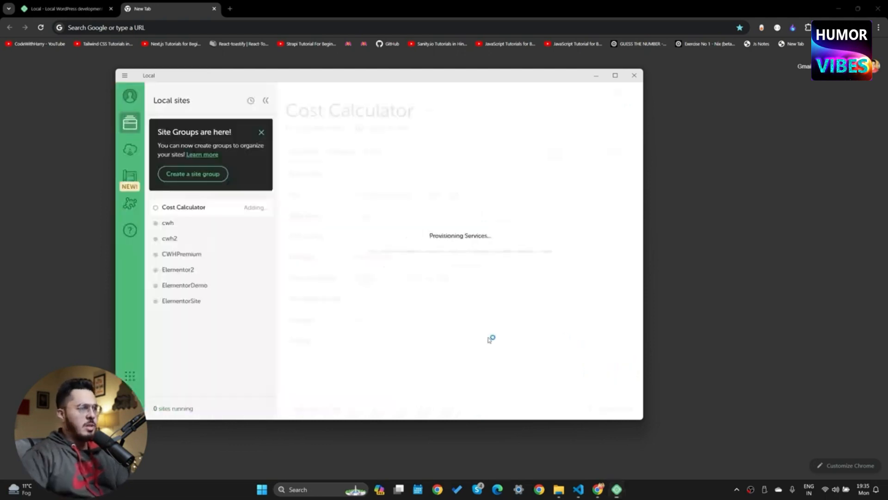
Allow the site server, mail catcher and nginx through the firewall, then open the site in Chrome
left_click(402, 311)
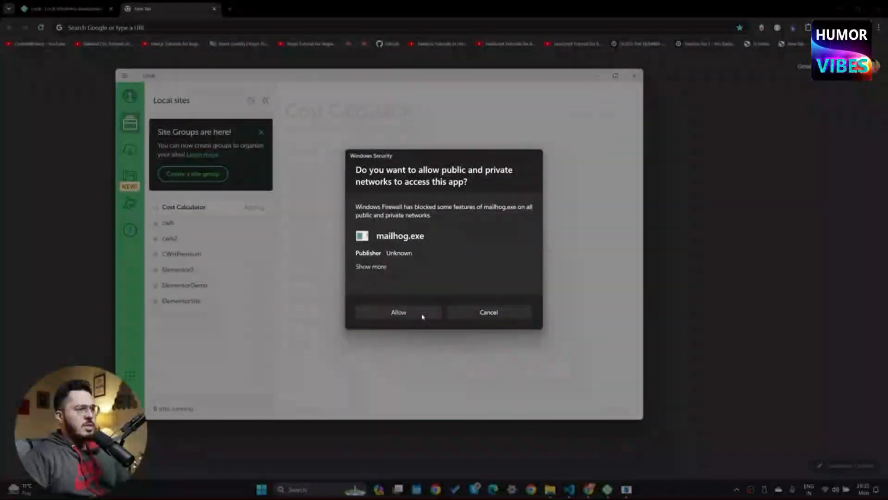
left_click(418, 311)
left_click(428, 311)
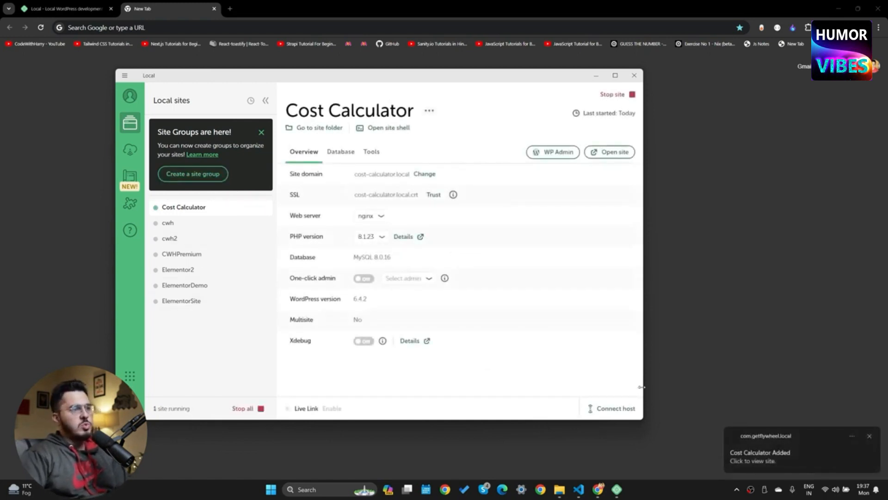
left_click(610, 151)
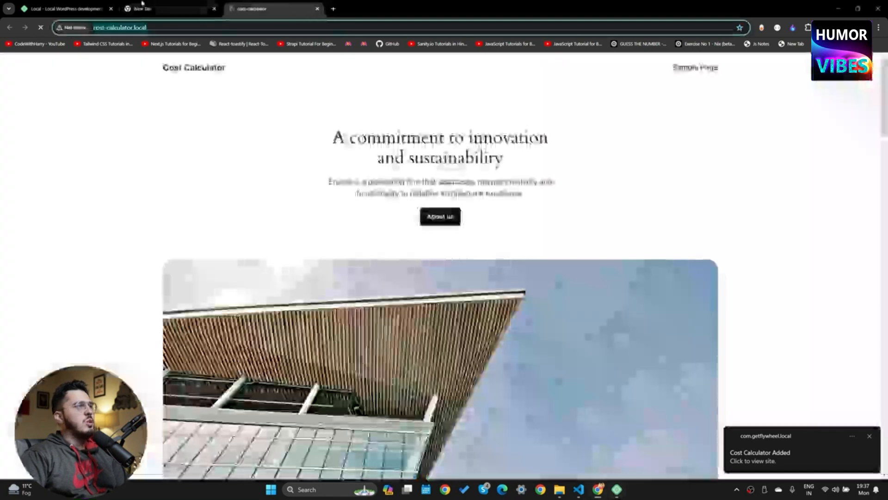
Log in to the site's WordPress admin with Remember Me and save the password in Chrome
key("alt+Tab")
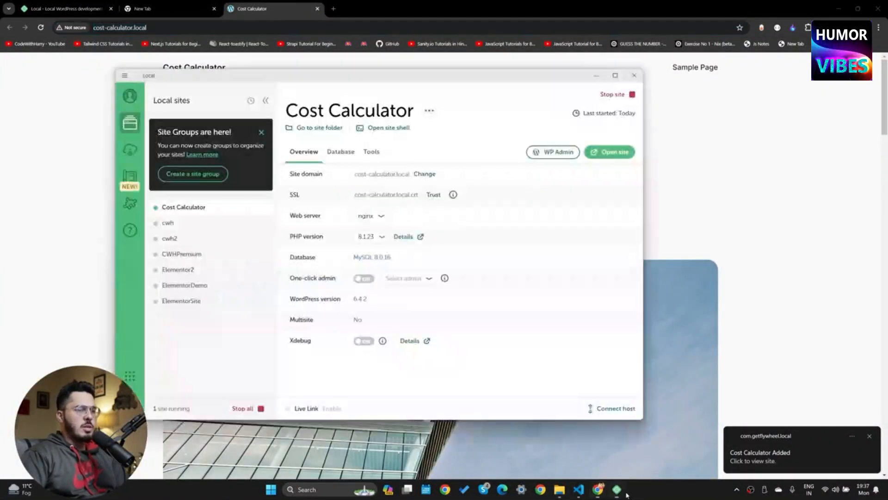
left_click(571, 157)
left_click(420, 170)
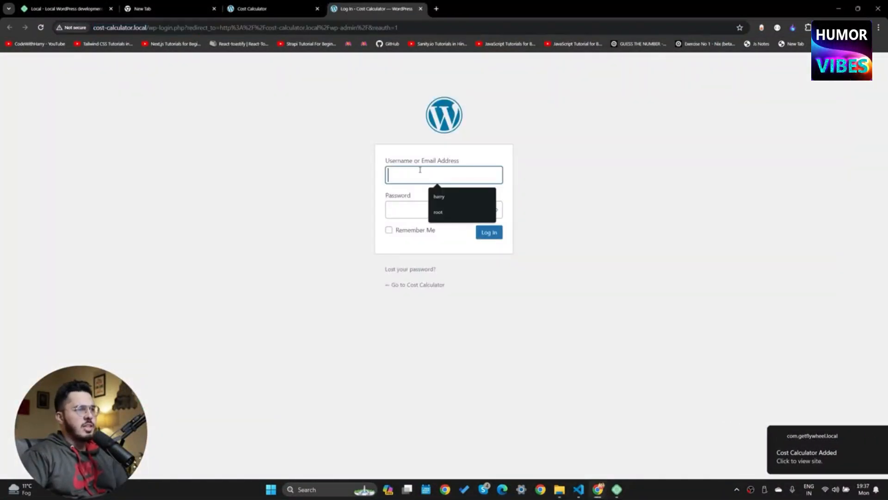
type("root")
key("Tab")
type("r")
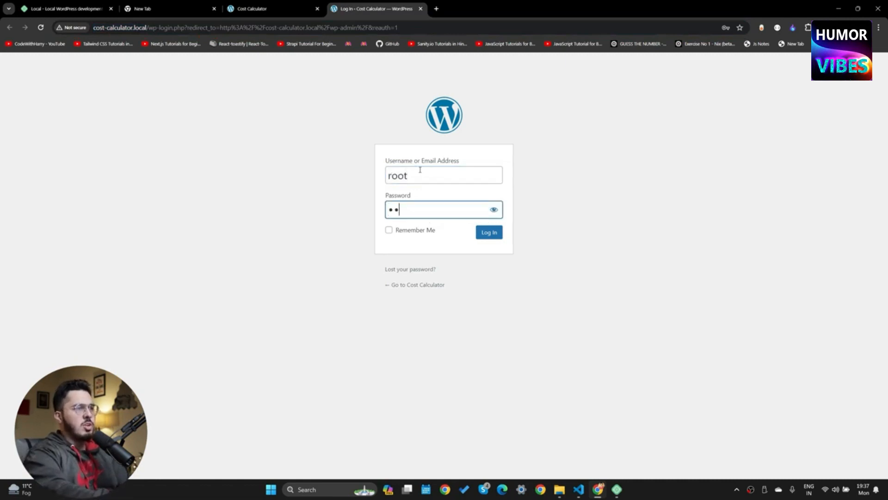
type("root")
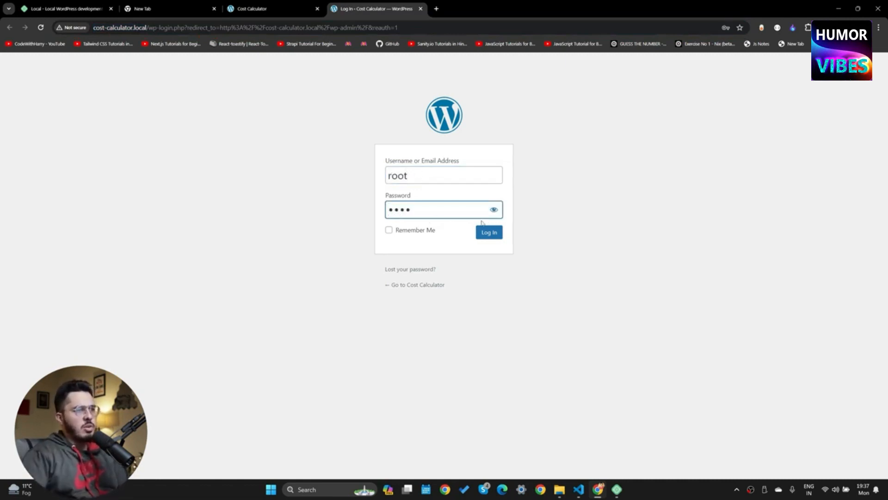
left_click(429, 230)
left_click(488, 236)
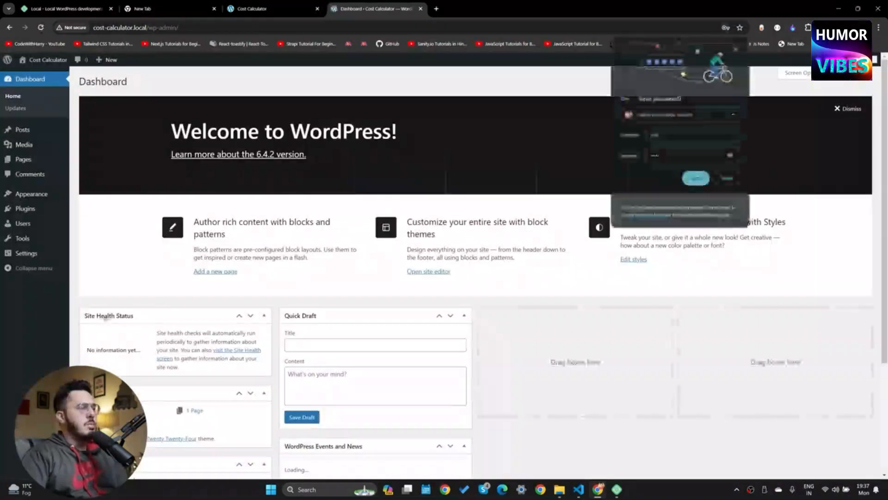
left_click(698, 178)
left_click(521, 148)
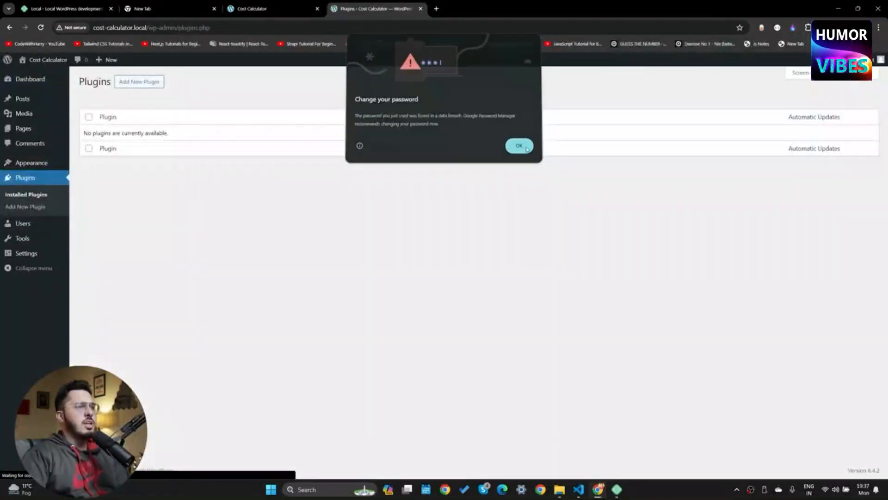
Find 'cost calculator' in the plugin directory, then install and activate Cost Calculator Builder
left_click(135, 83)
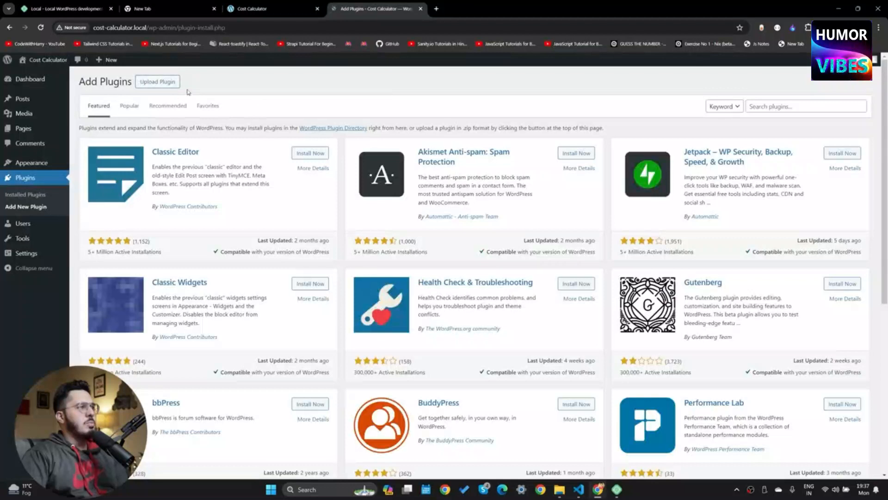
left_click(777, 107)
type("cost")
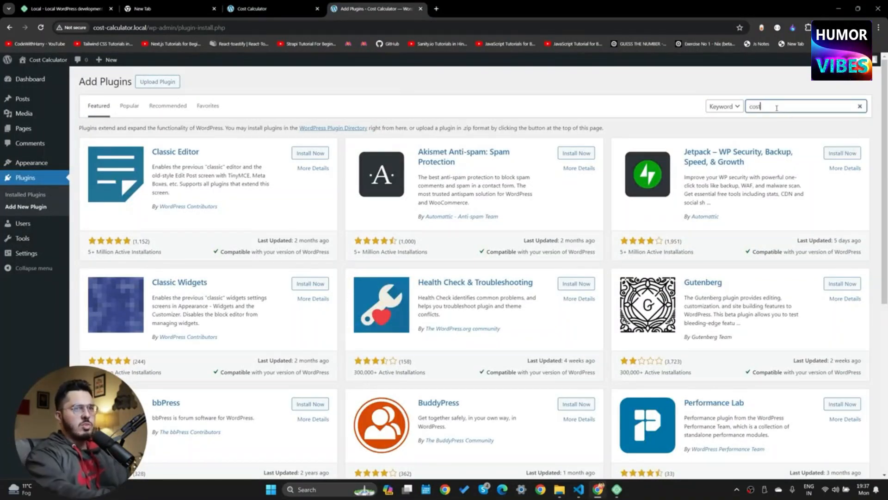
type(" calculator")
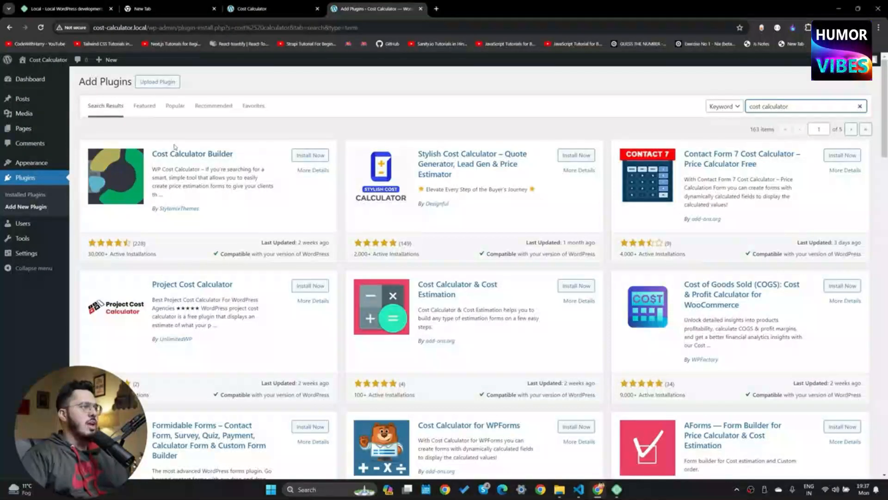
left_click(308, 155)
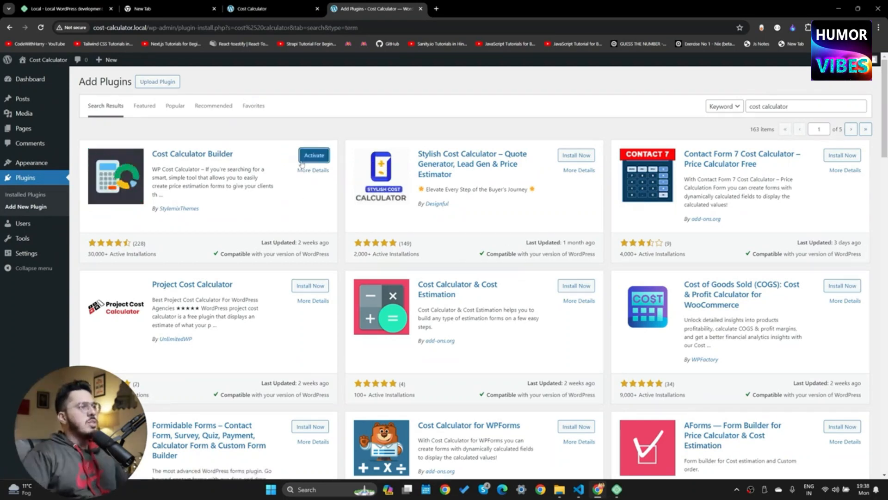
left_click(310, 158)
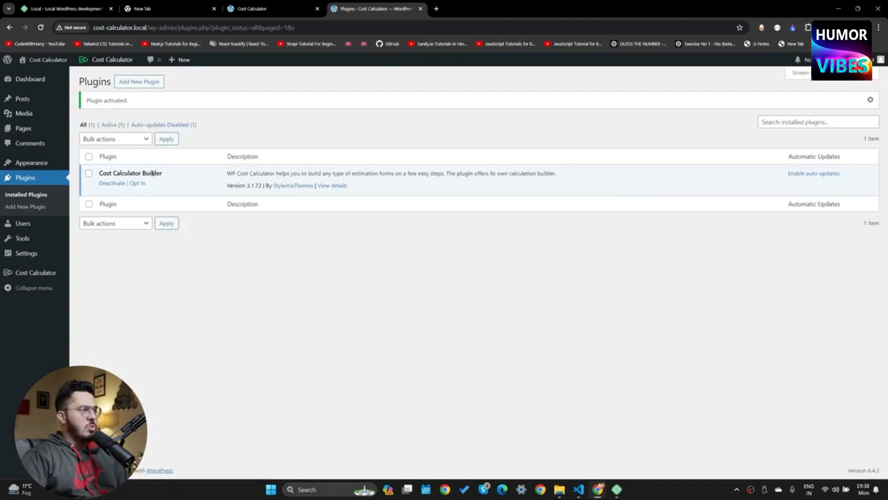
left_click_drag(153, 173, 381, 184)
left_click(452, 202)
left_click(32, 273)
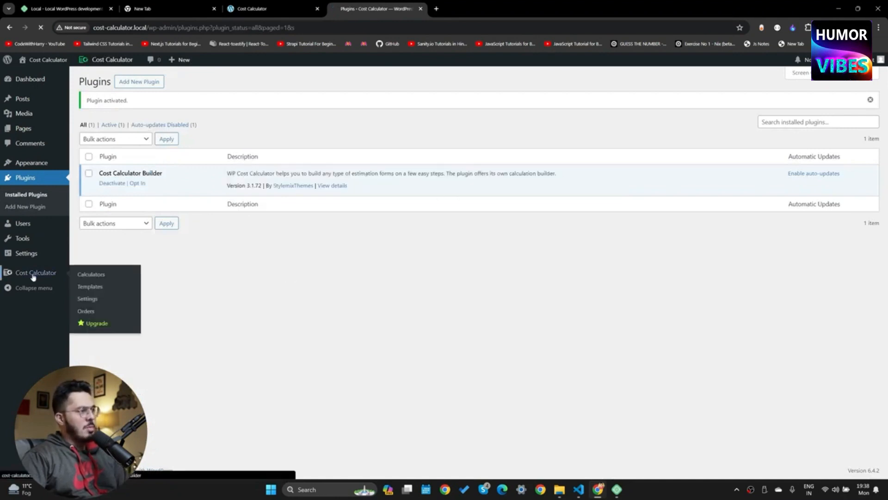
From the Cost Calculator welcome page, open the calculator template gallery
left_click_drag(292, 141, 472, 201)
left_click(378, 156)
left_click(446, 201)
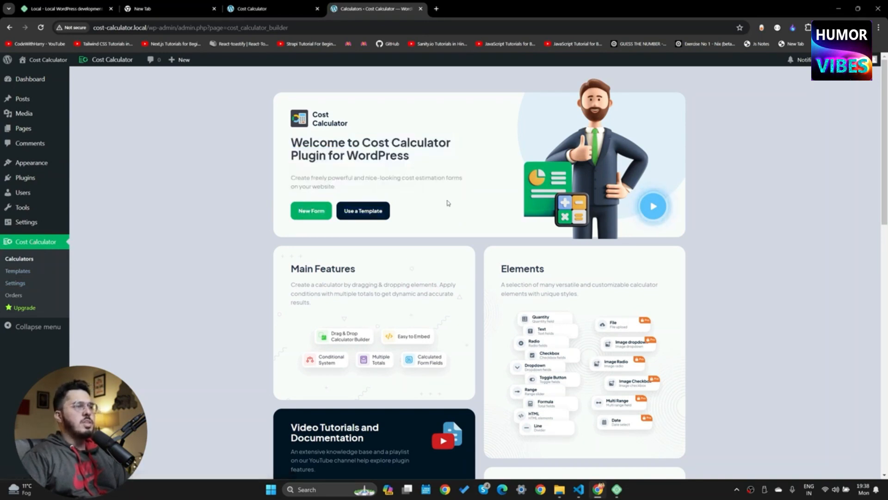
left_click(367, 213)
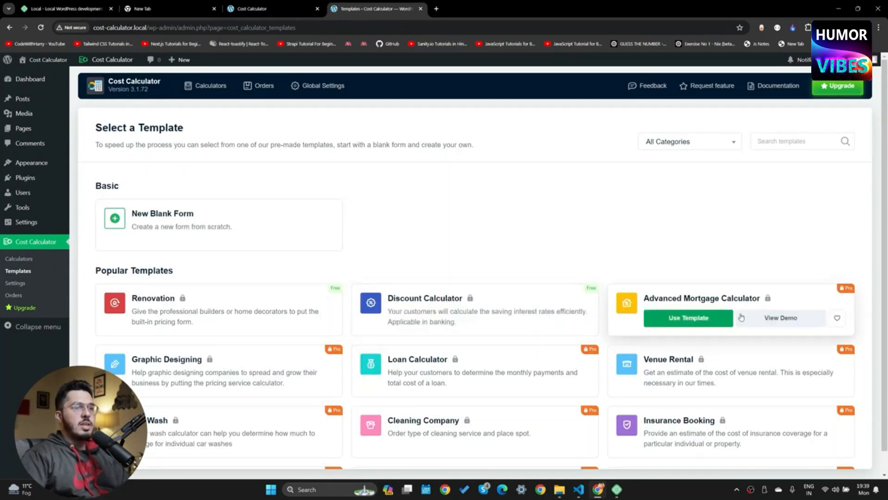
Browse the templates, then bring up the PRO upgrade pricing plans
scroll(742, 318, "down", 5)
scroll(471, 282, "up", 5)
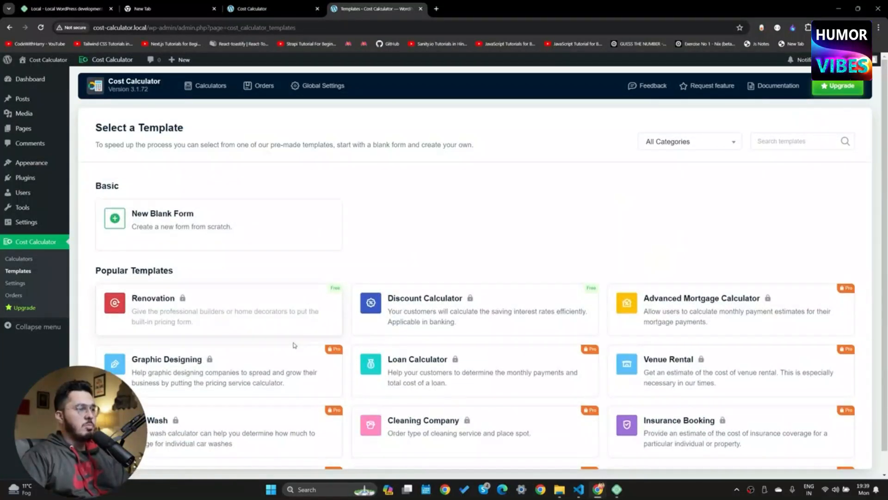
scroll(458, 319, "down", 10)
scroll(460, 336, "up", 10)
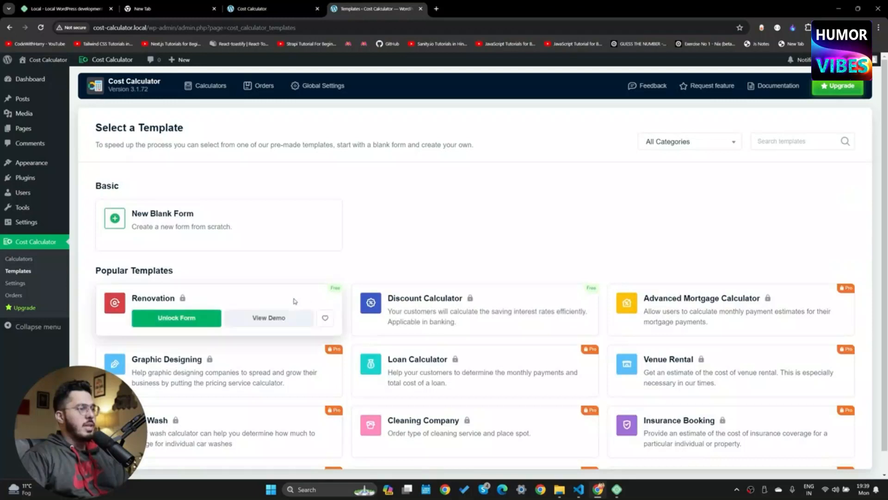
left_click(815, 87)
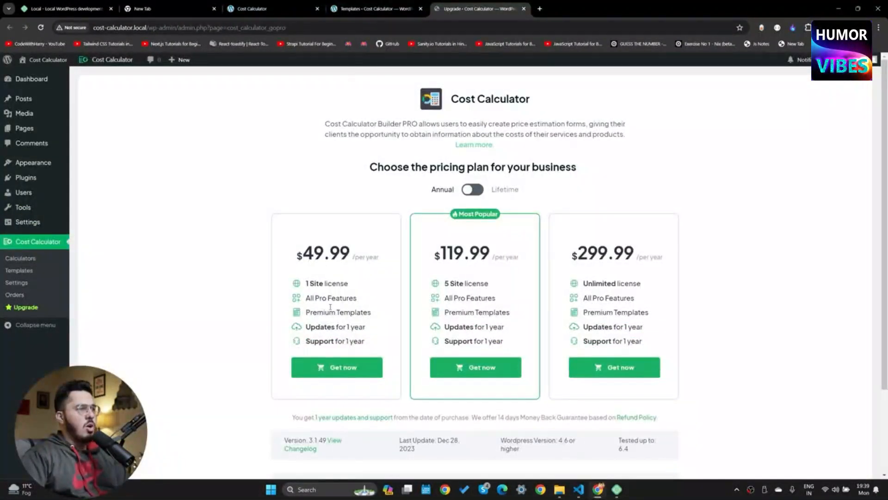
Buy the first Cost Calculator Builder PRO plan and acknowledge the purchase confirmation
scroll(288, 359, "down", 2)
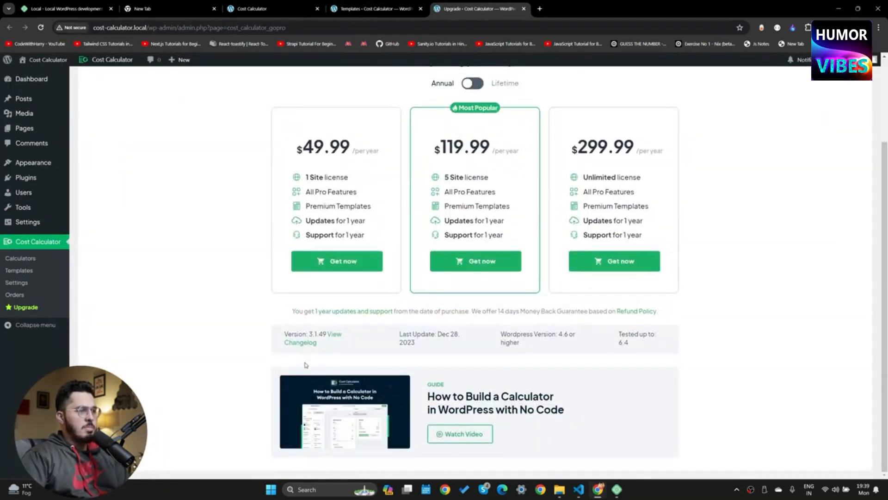
scroll(305, 368, "up", 2)
left_click(308, 367)
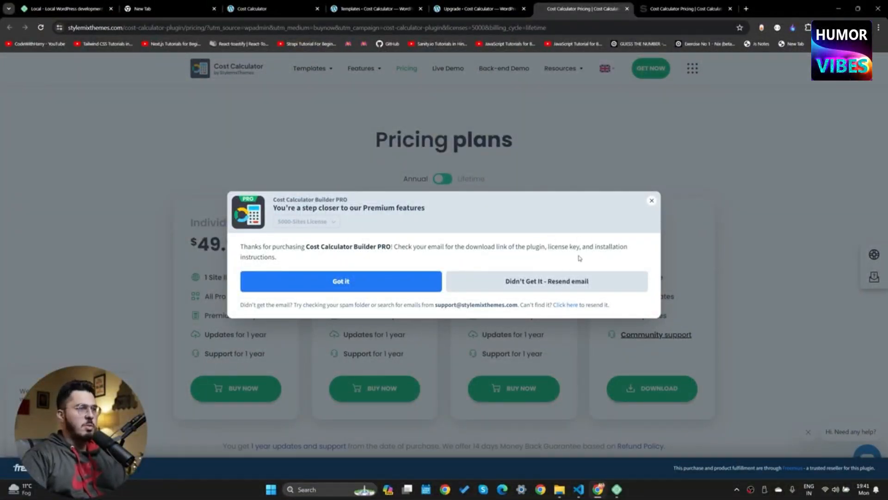
left_click(345, 279)
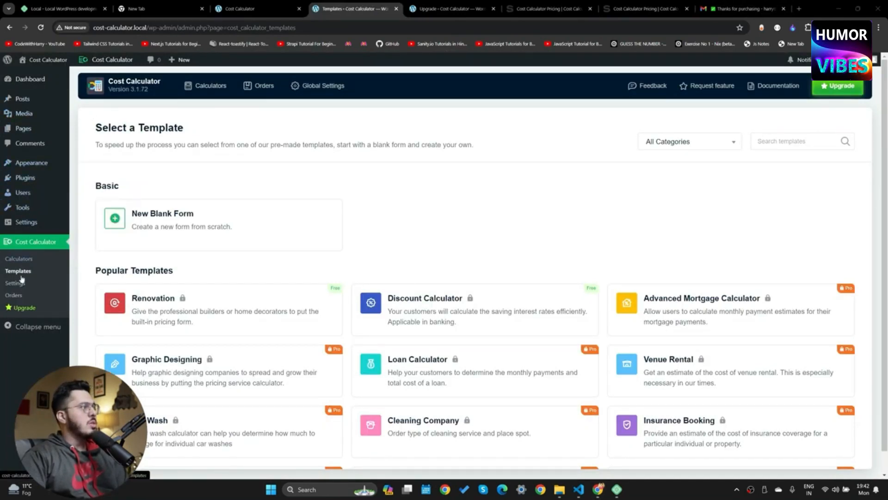
Upload cost-calculator-builder-pro-latest.zip as a new plugin and install it
left_click(24, 177)
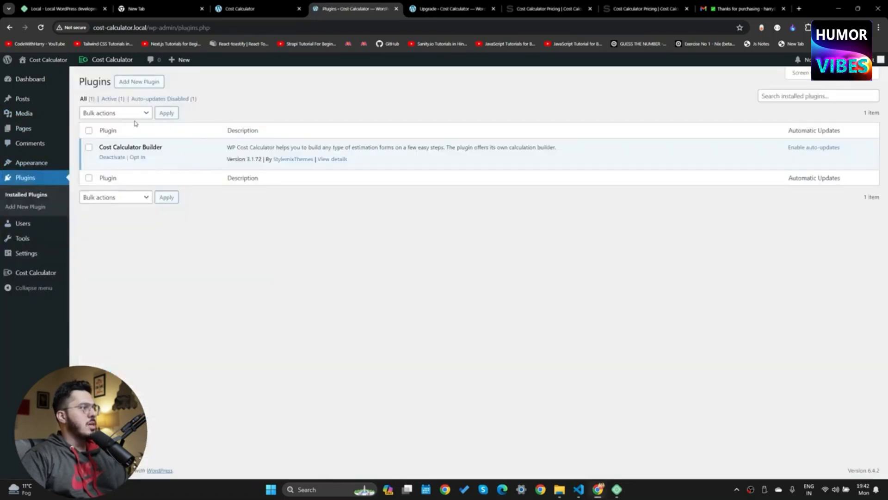
left_click(143, 85)
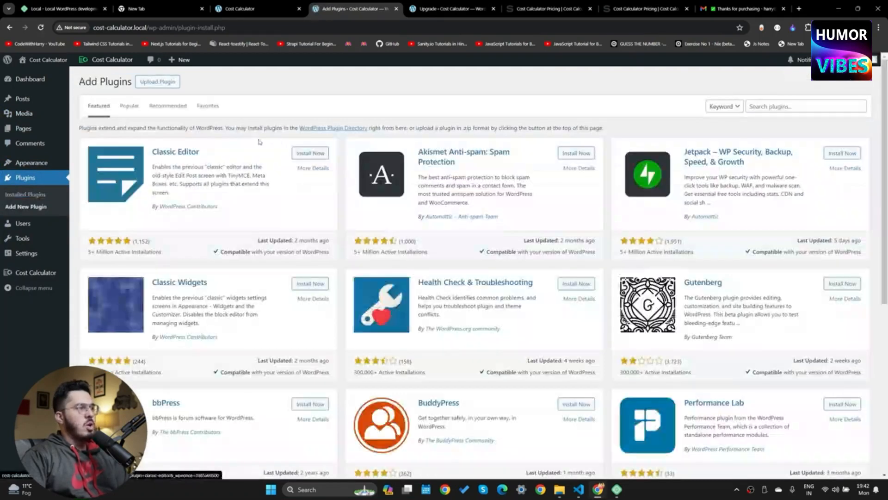
left_click(166, 83)
left_click(435, 160)
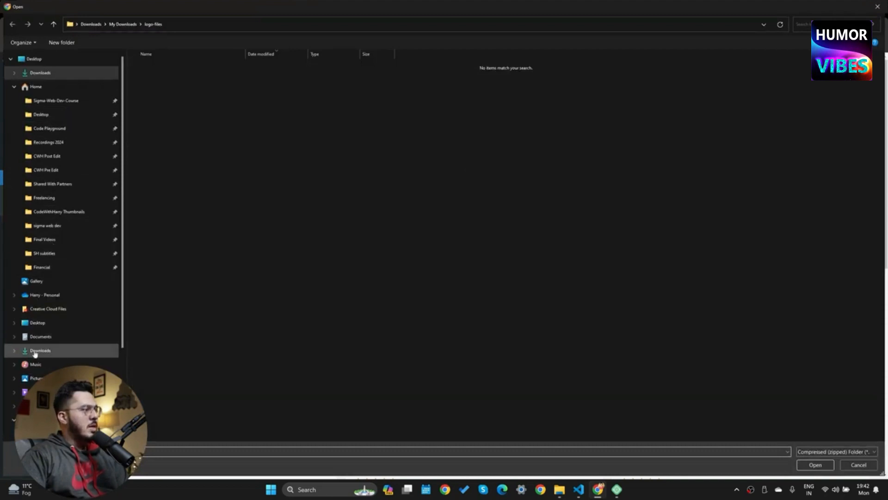
scroll(40, 348, "down", 3)
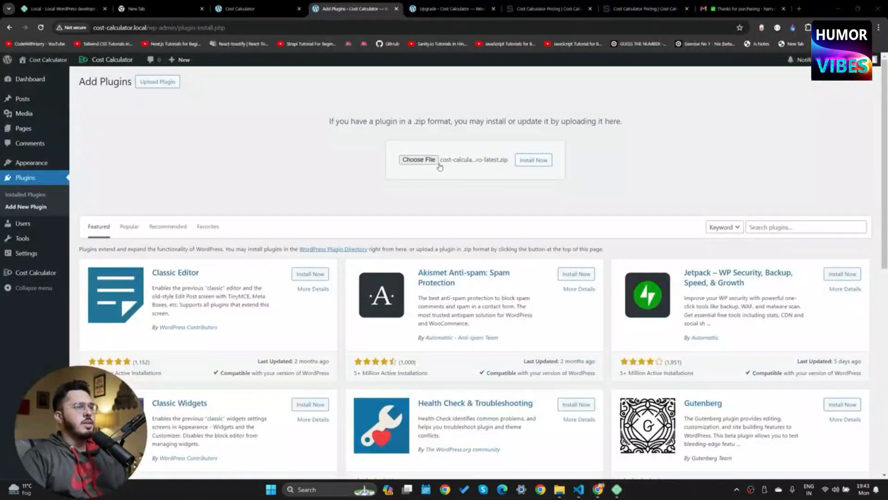
left_click(533, 161)
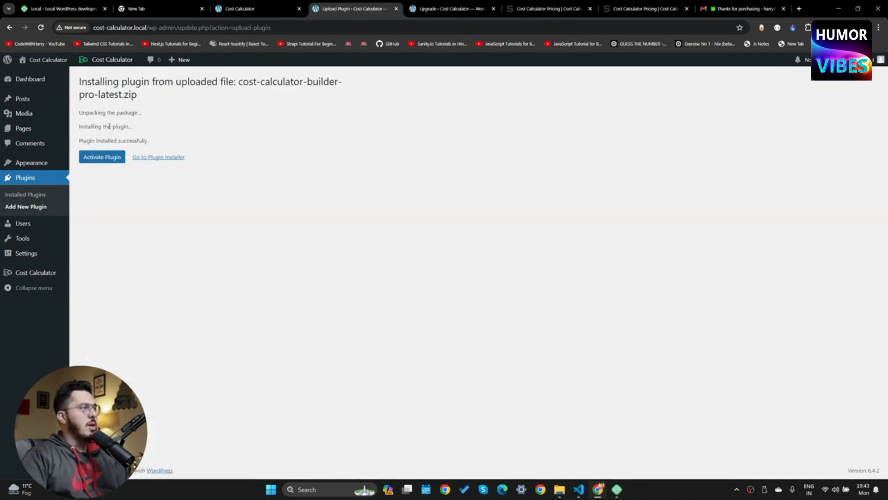
Activate Cost Calculator Builder PRO 3.1.49 and go to the Calculators list
left_click(105, 158)
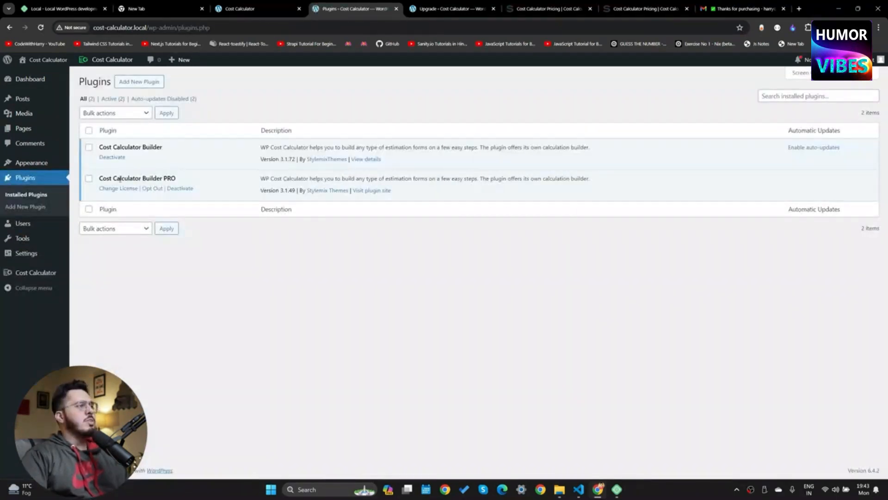
left_click_drag(120, 179, 201, 185)
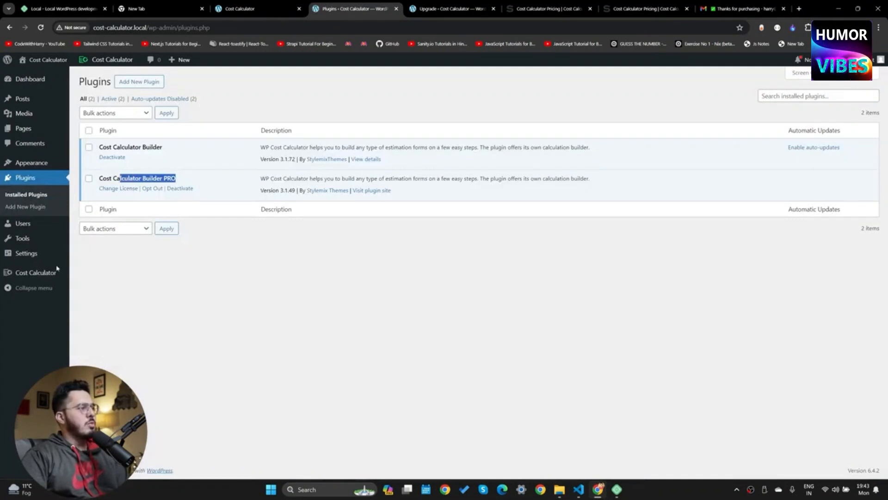
left_click(104, 274)
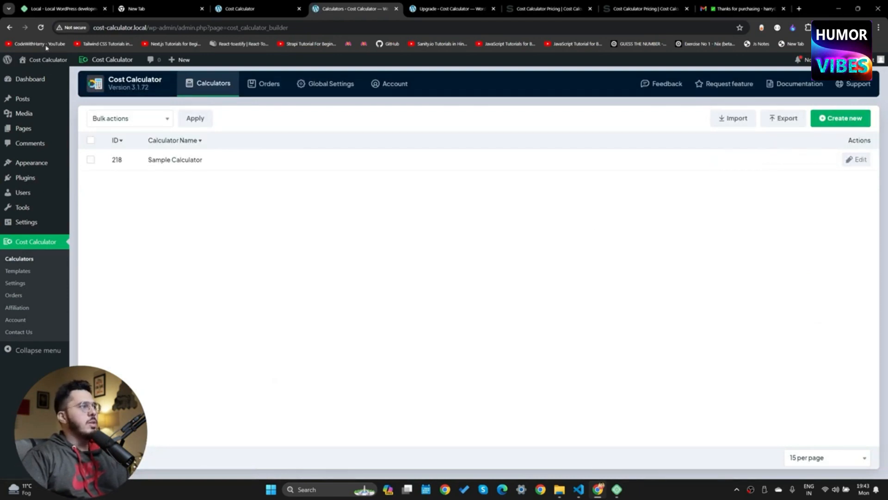
View the live site's home page and Sample Page in a new tab
left_click(30, 74, "ctrl")
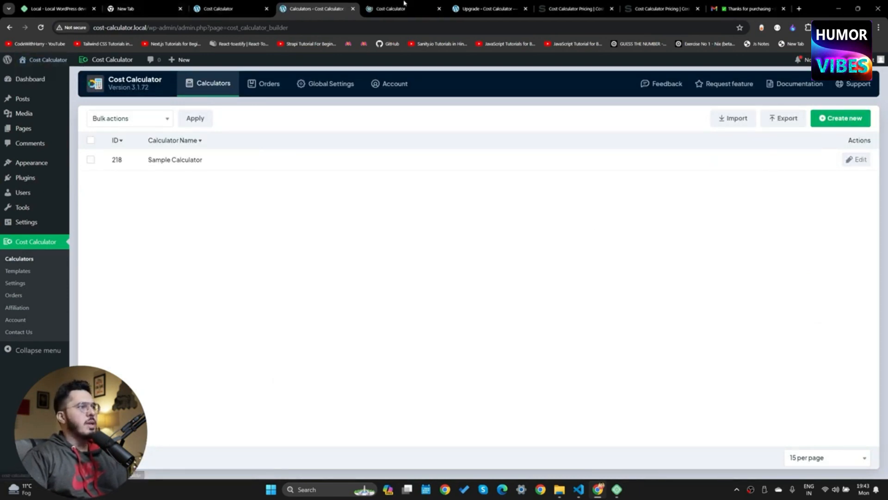
left_click(403, 4)
scroll(280, 360, "down", 5)
scroll(280, 361, "down", 3)
scroll(293, 354, "up", 15)
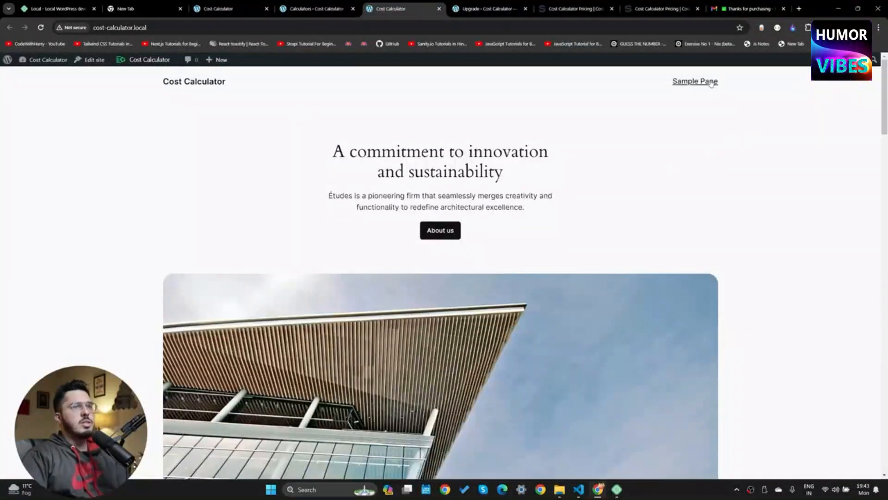
left_click(711, 82)
scroll(490, 301, "down", 4)
scroll(490, 303, "up", 3)
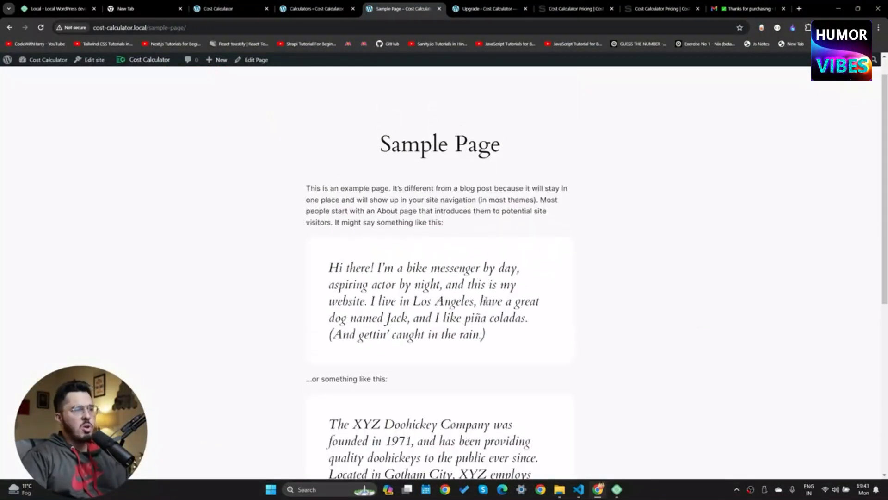
scroll(484, 300, "up", 1)
left_click(221, 81)
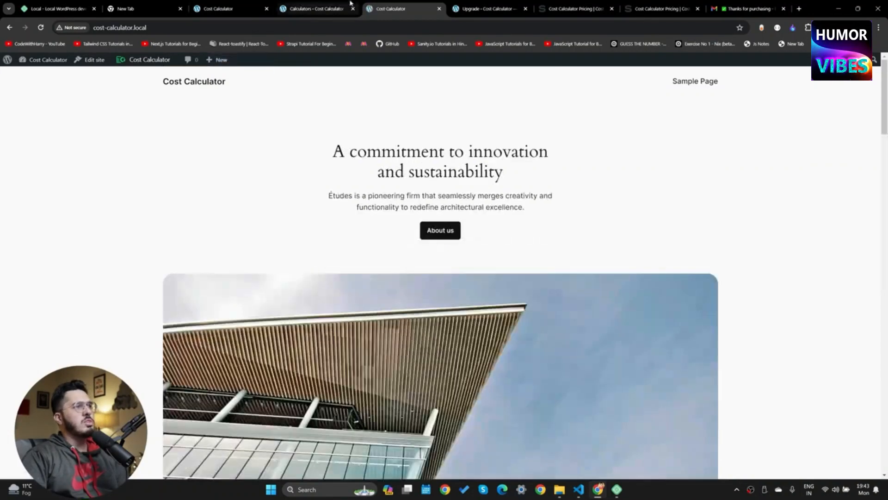
Back in the admin Templates gallery, launch the Discount Calculator demo
left_click(348, 4)
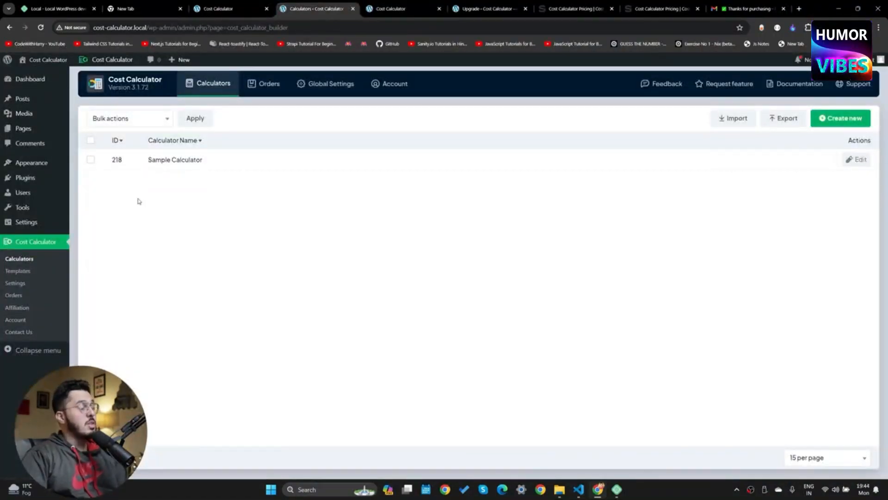
left_click(21, 272)
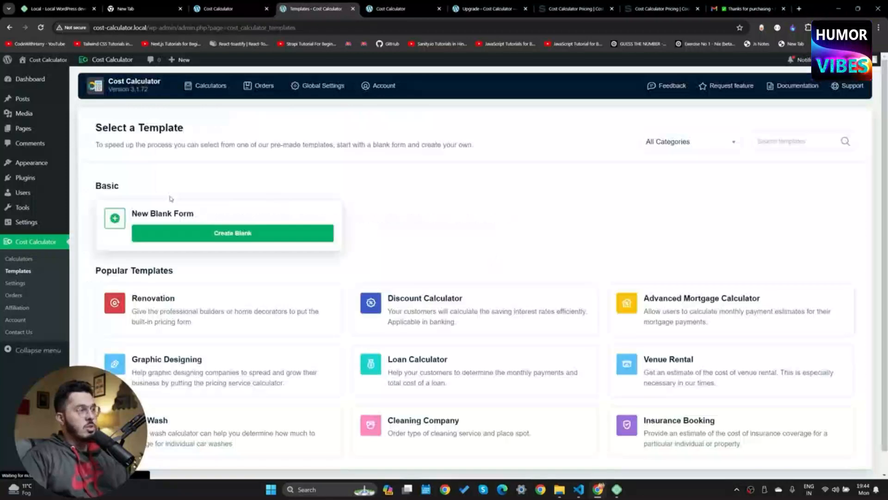
scroll(444, 296, "down", 1)
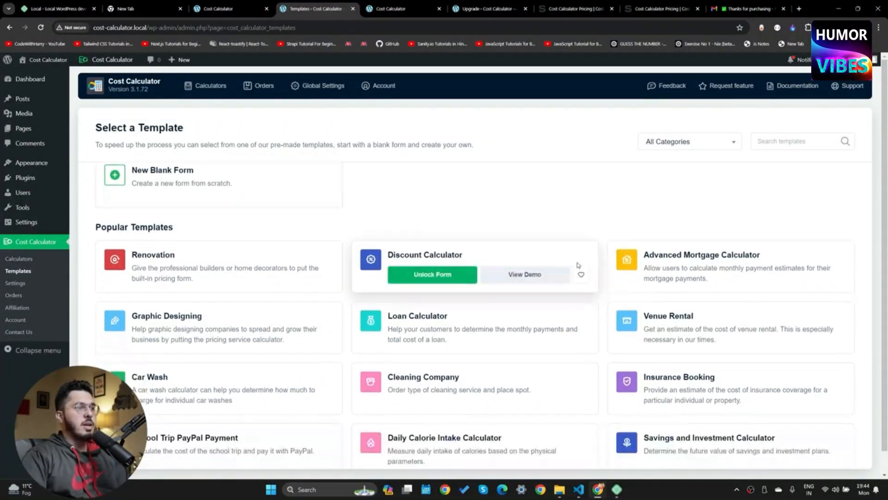
left_click(526, 274)
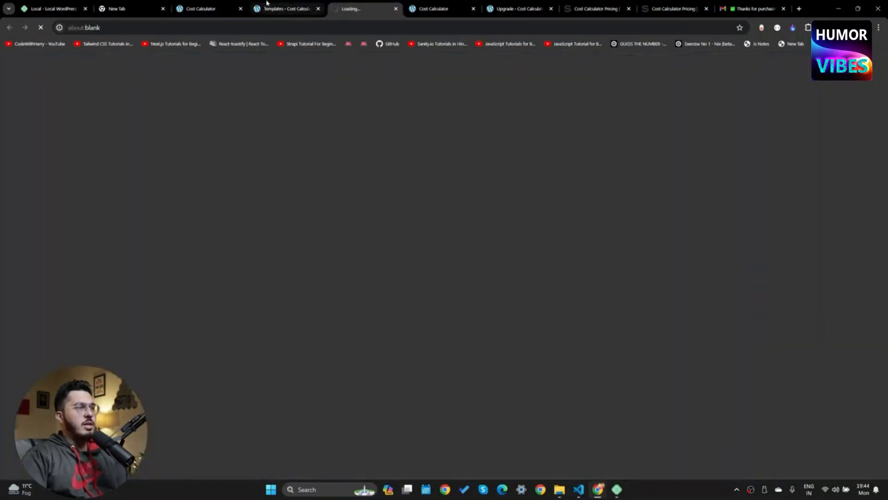
In the Discount Calculator demo, set Price to 10000000 and Discount to 62%, then return to Templates
scroll(453, 376, "down", 3)
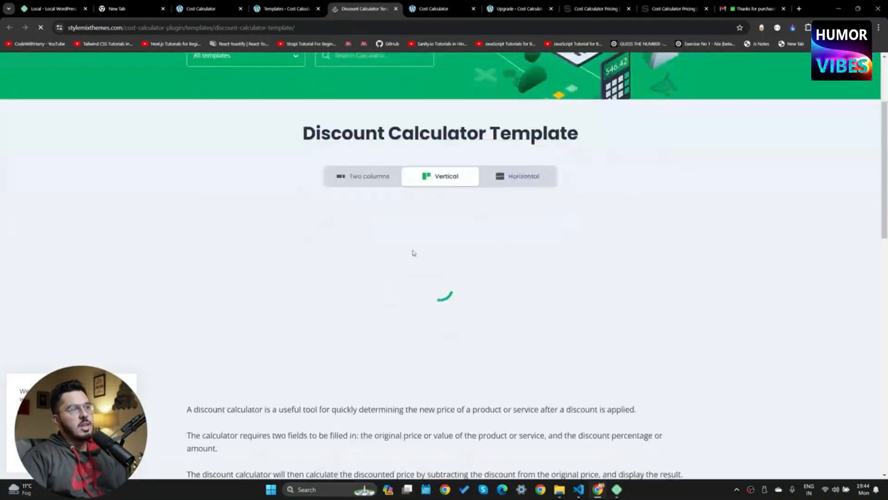
left_click(287, 262)
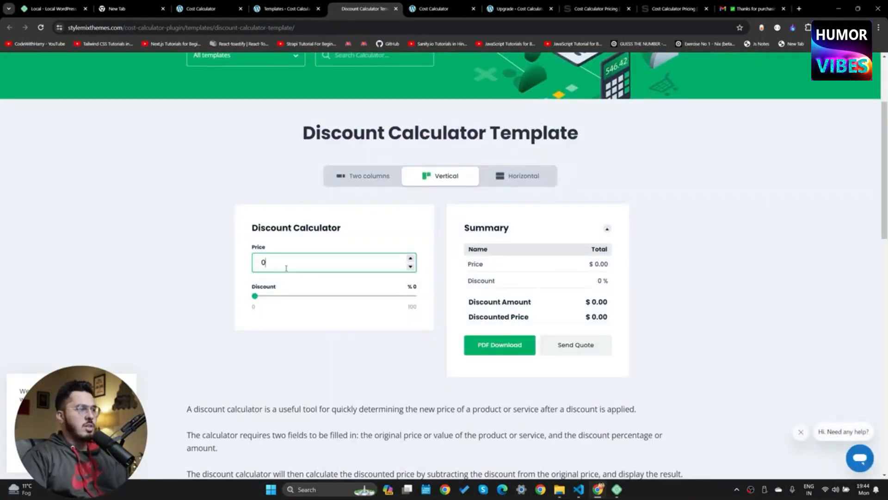
left_click(410, 259)
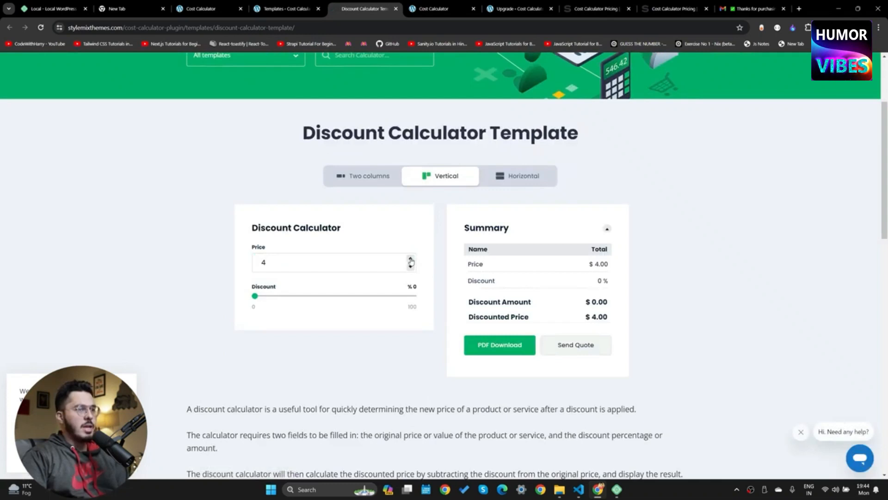
left_click(410, 259)
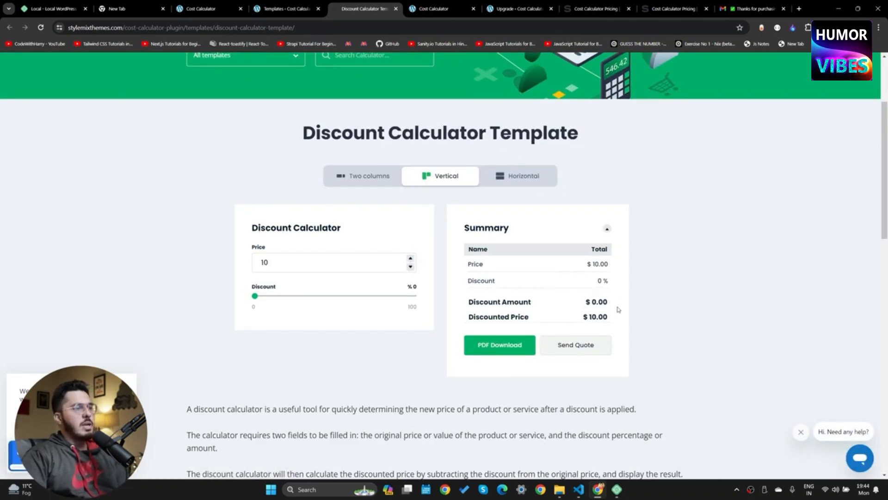
left_click(339, 271)
type("000000")
left_click_drag(255, 296, 353, 295)
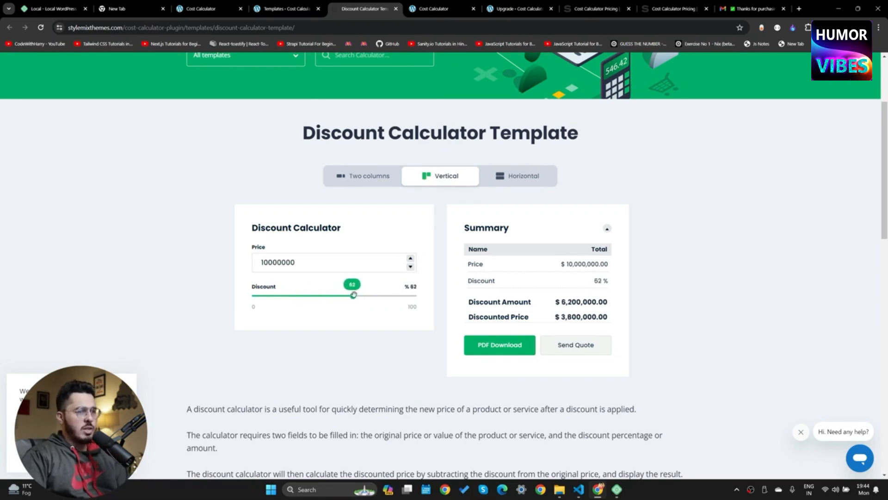
left_click(287, 9)
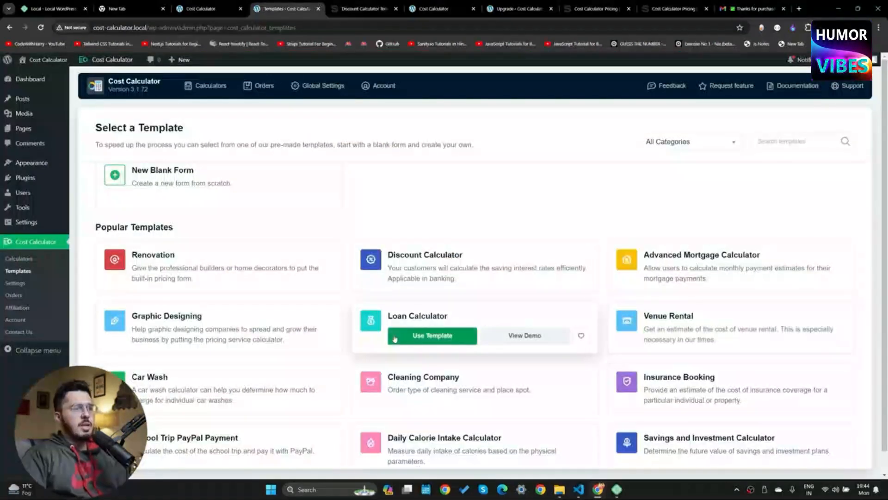
Open the Car Rental demo, choose a Sedan and set the rental to 23 days
scroll(390, 341, "down", 4)
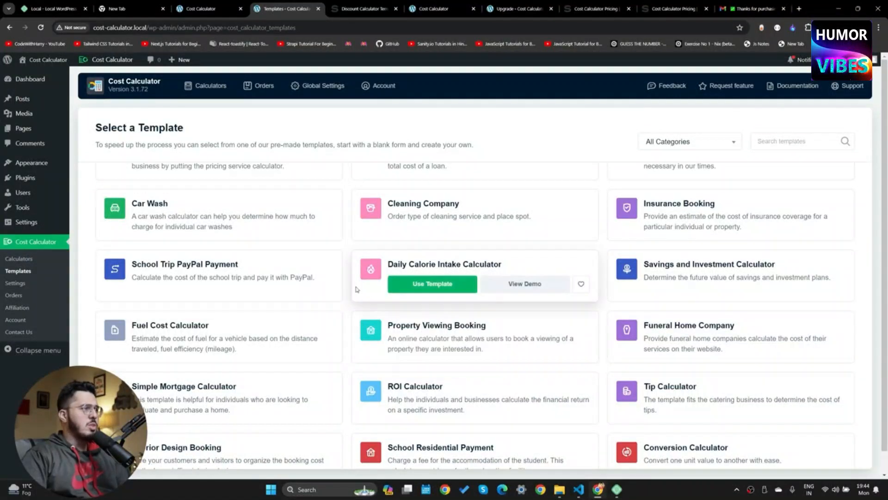
scroll(263, 273, "down", 5)
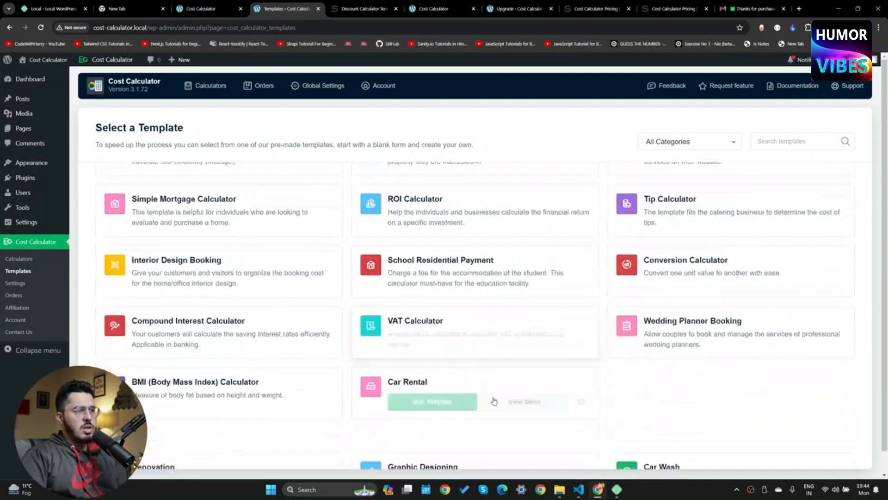
left_click(517, 372)
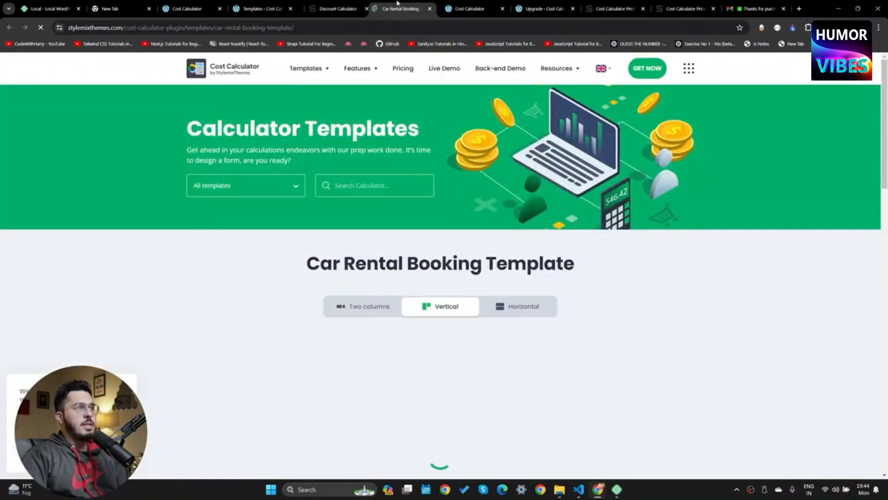
scroll(389, 224, "down", 3)
left_click(282, 222)
left_click(329, 277)
left_click_drag(254, 253, 291, 253)
Pick January 5, 2024 at 12:05 pm and add pickup/delivery and a child's seat, totalling $975.00
left_click(327, 296)
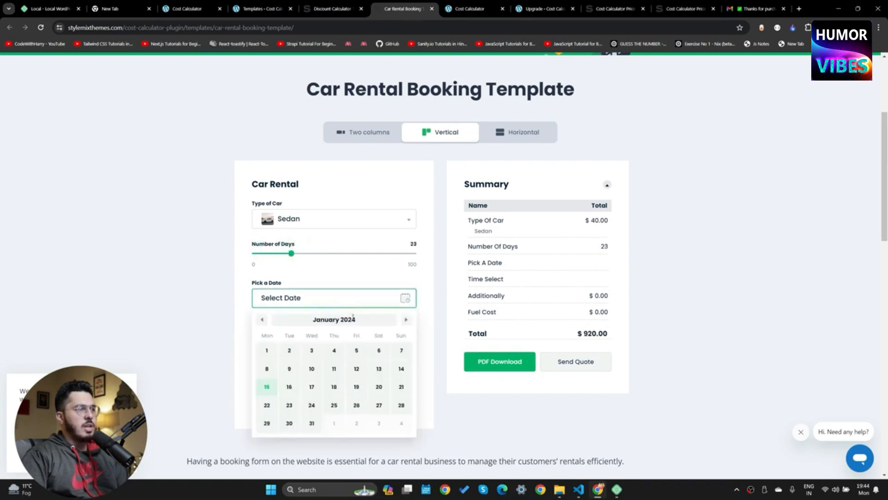
left_click(357, 349)
left_click(426, 314)
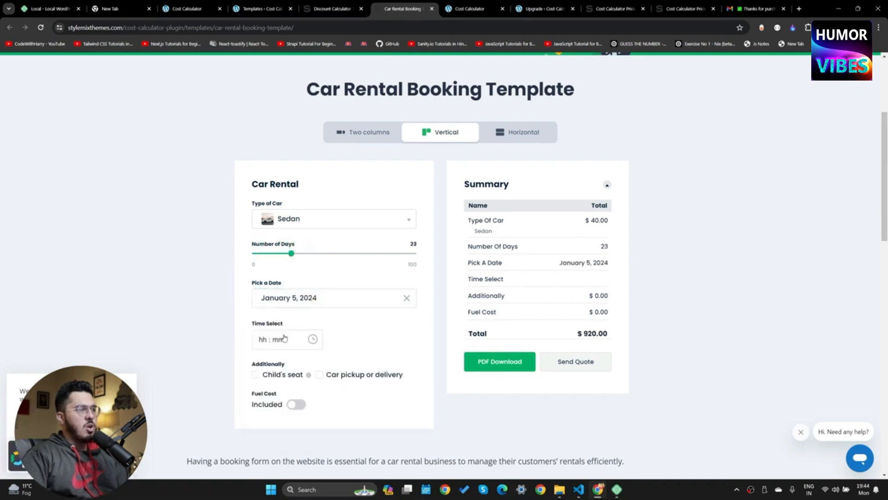
left_click(269, 340)
left_click(287, 370)
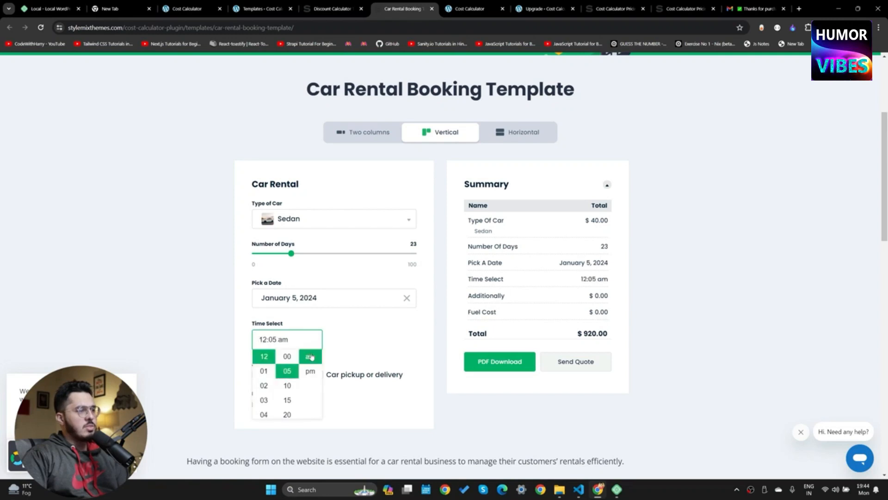
left_click(310, 371)
left_click(319, 374)
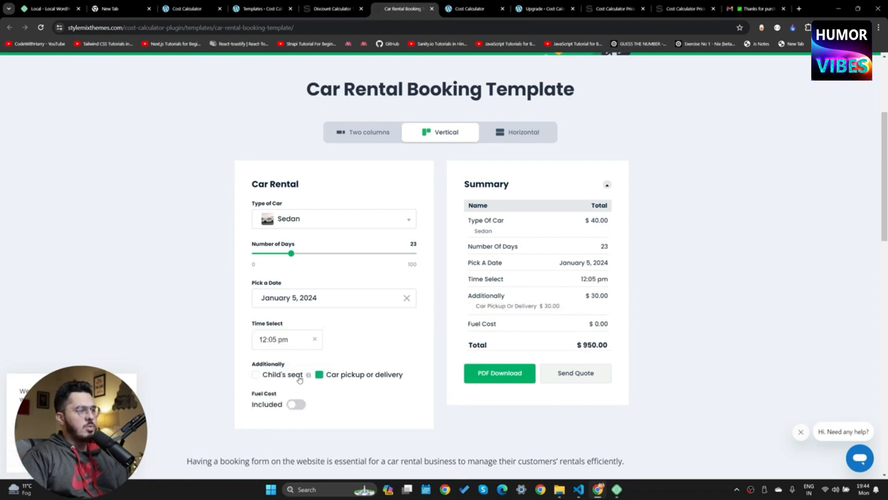
left_click(256, 375)
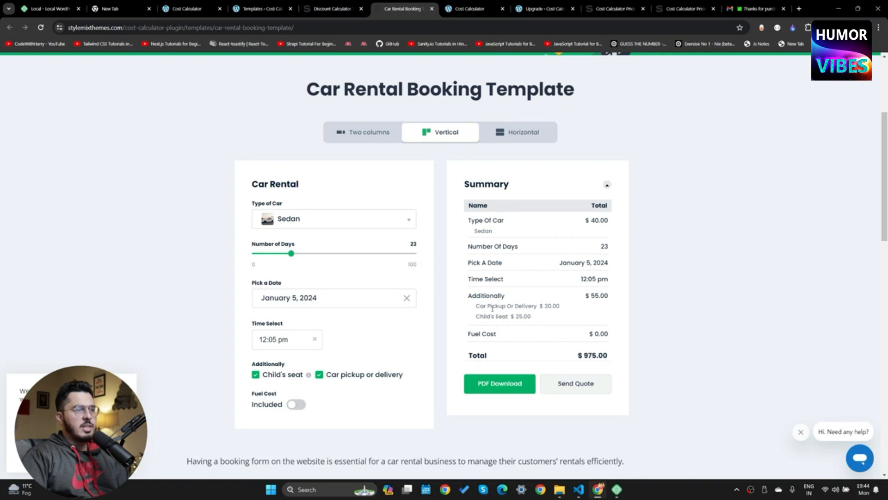
left_click_drag(492, 308, 558, 321)
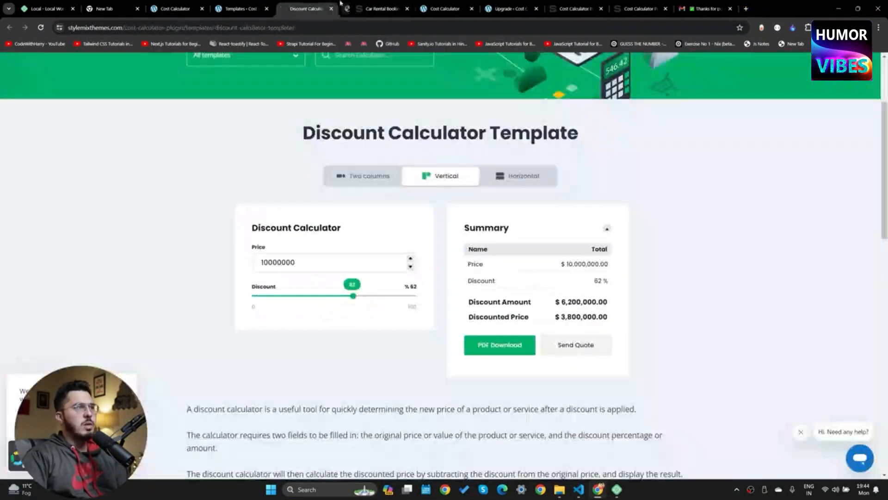
Create a new calculator from the Car Rental template
middle_click(367, 4)
left_click(255, 4)
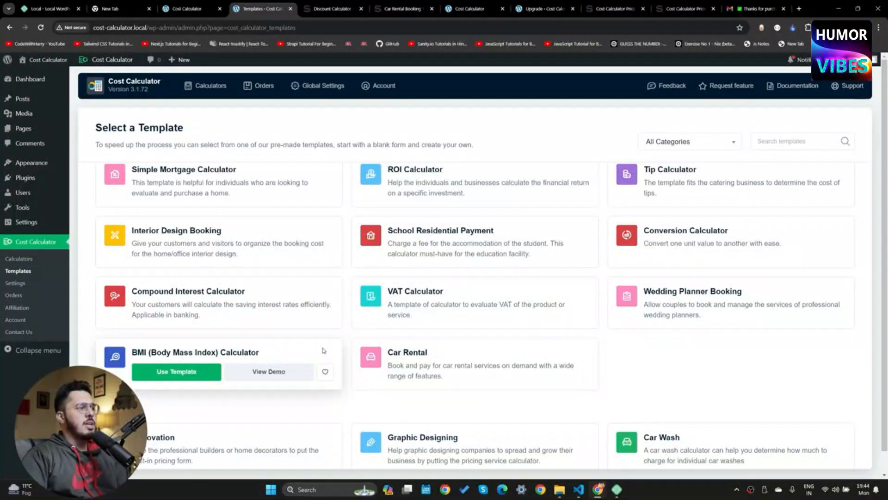
mouse_move(444, 353)
left_click(423, 374)
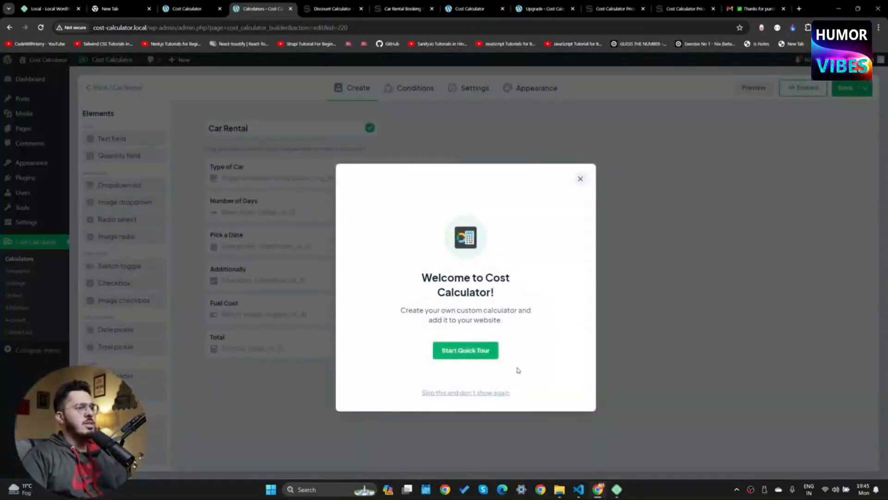
Go through the builder's quick tour tips and close the formula panel
left_click(484, 353)
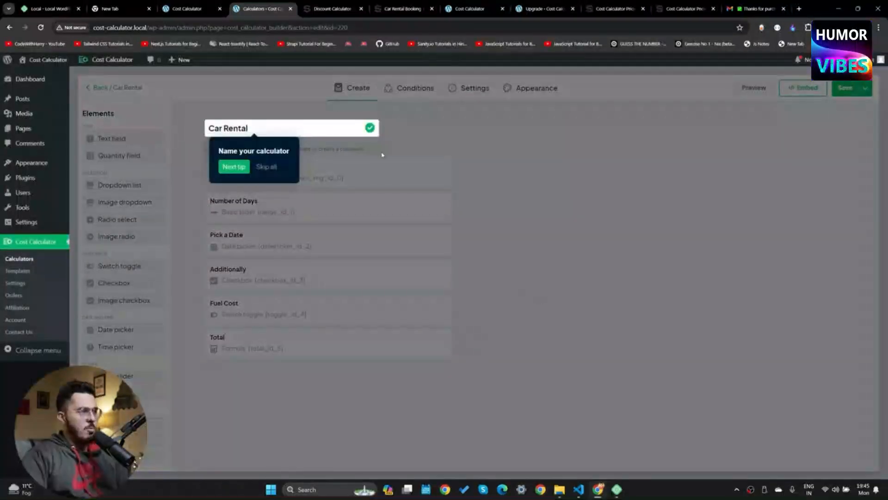
left_click(234, 167)
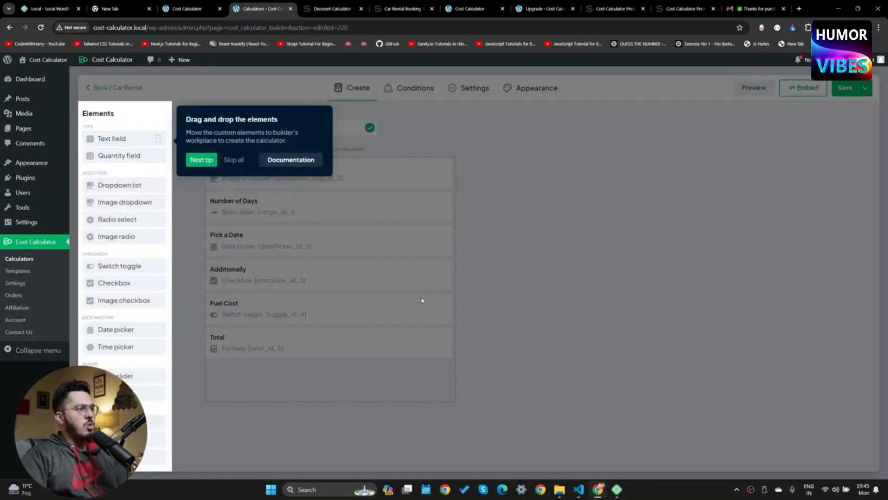
left_click(201, 161)
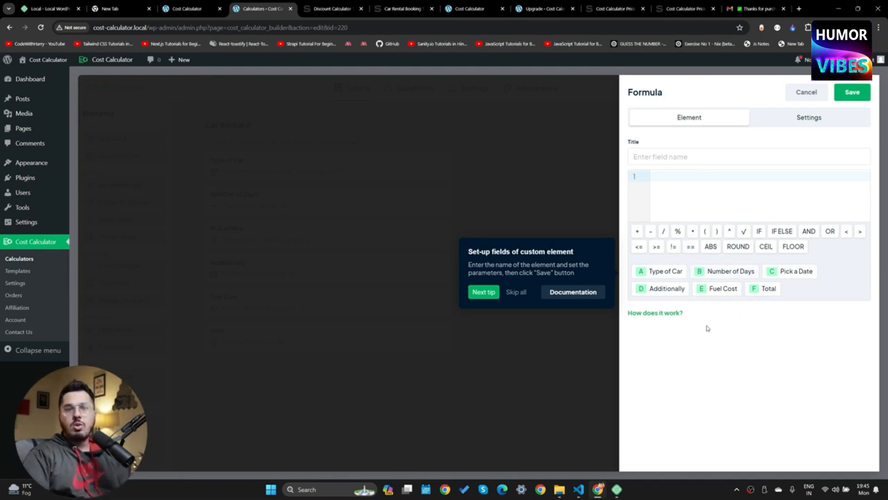
left_click(493, 294)
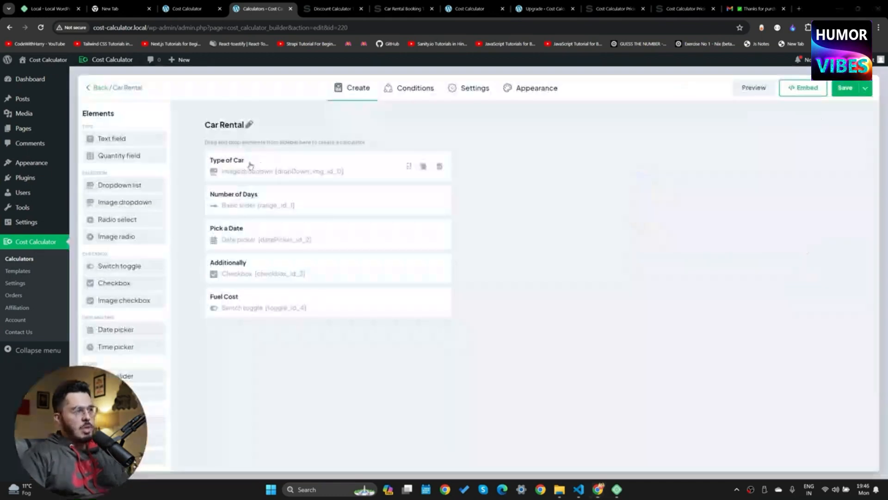
Copy the Car Rental calculator's shortcode from the Embed options
left_click(789, 92)
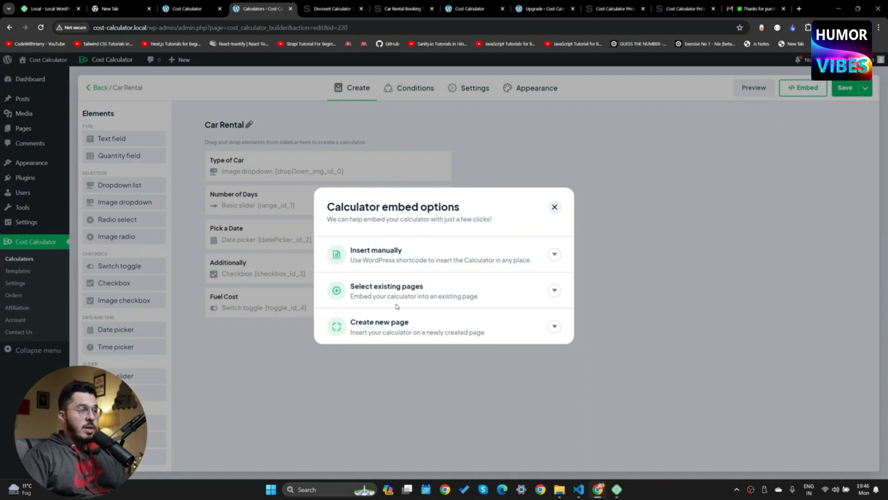
left_click(555, 326)
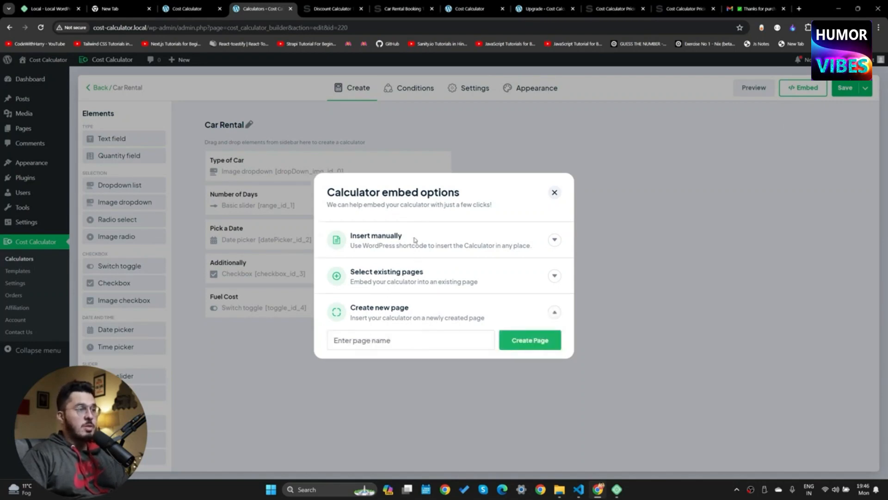
left_click(554, 241)
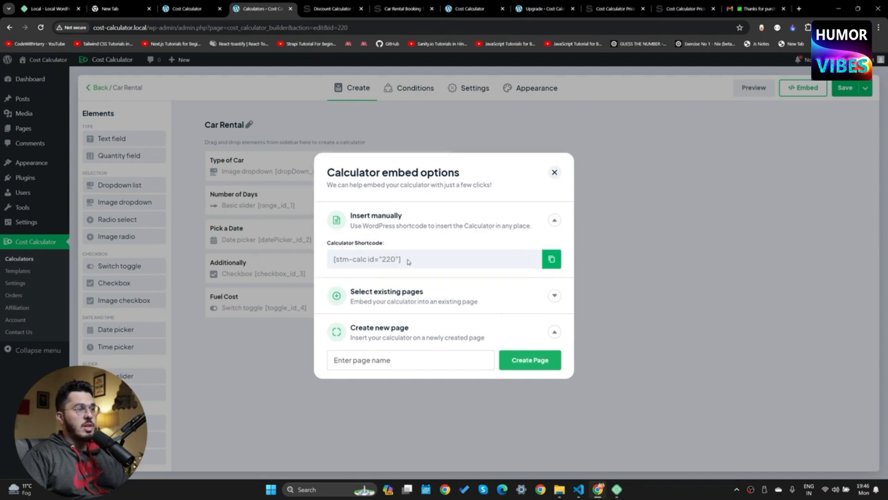
left_click(553, 261)
left_click(524, 79)
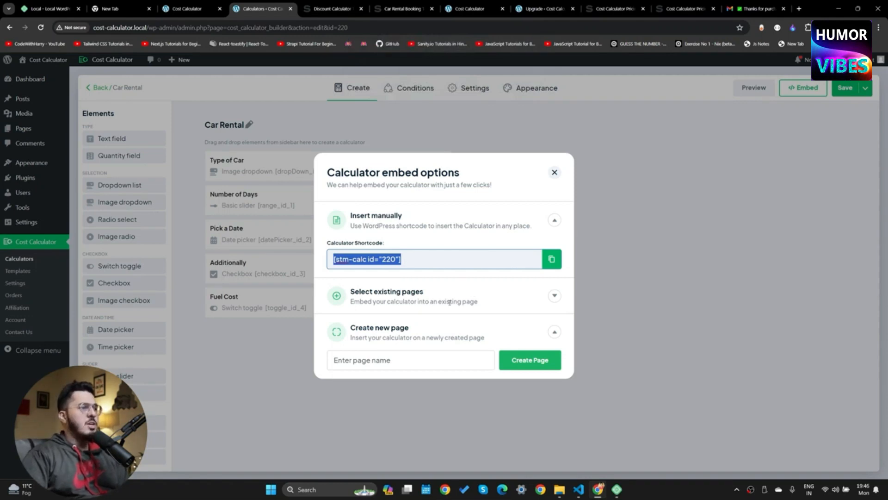
Embed the calculator into the existing Sample Page
left_click(549, 299)
left_click(557, 299)
left_click(414, 309)
left_click(361, 331)
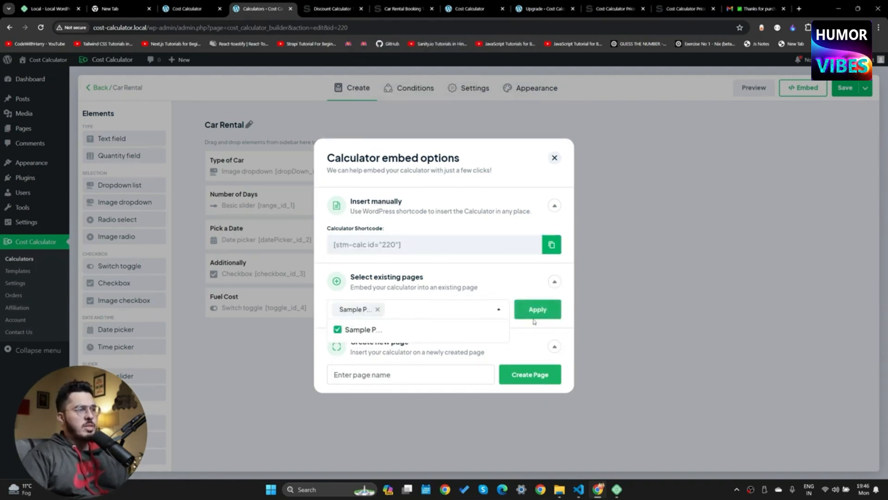
left_click(535, 315)
left_click(349, 5)
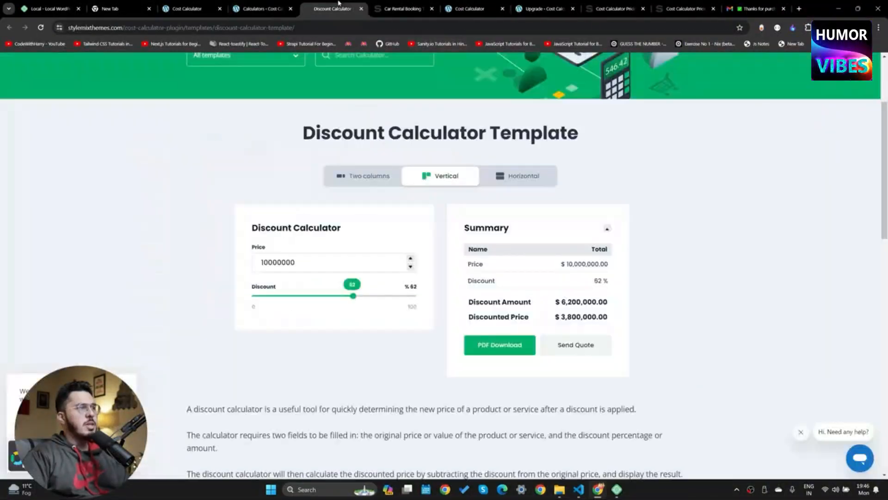
Open the site's Sample Page in its own tab and look it over
left_click(403, 5)
left_click(484, 5)
left_click_drag(484, 3, 330, 5)
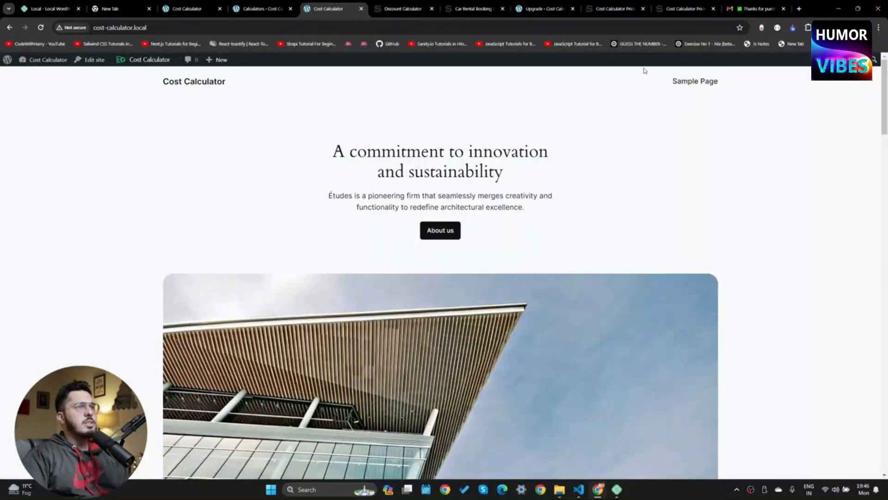
left_click(695, 82)
scroll(385, 299, "down", 10)
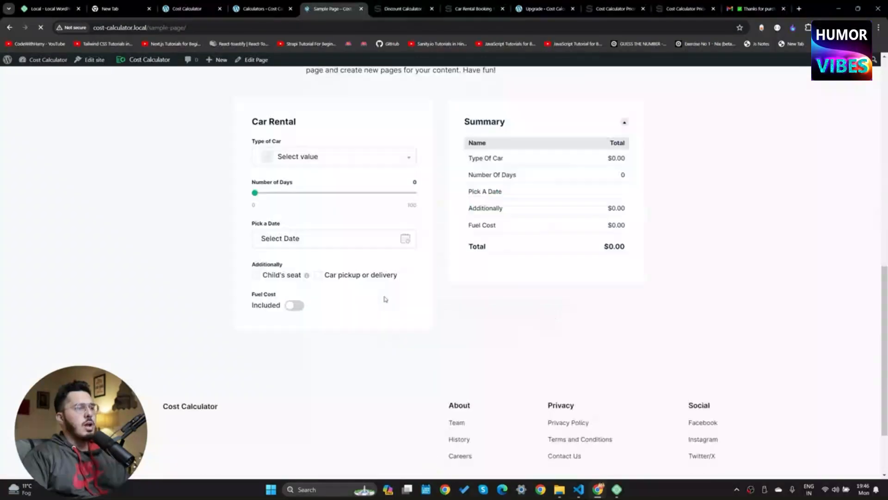
scroll(411, 224, "up", 3)
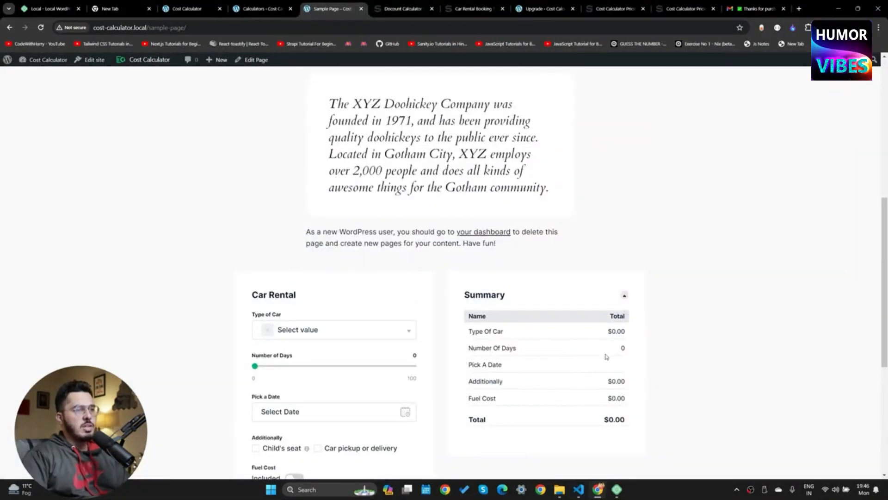
scroll(606, 356, "down", 3)
left_click(273, 9)
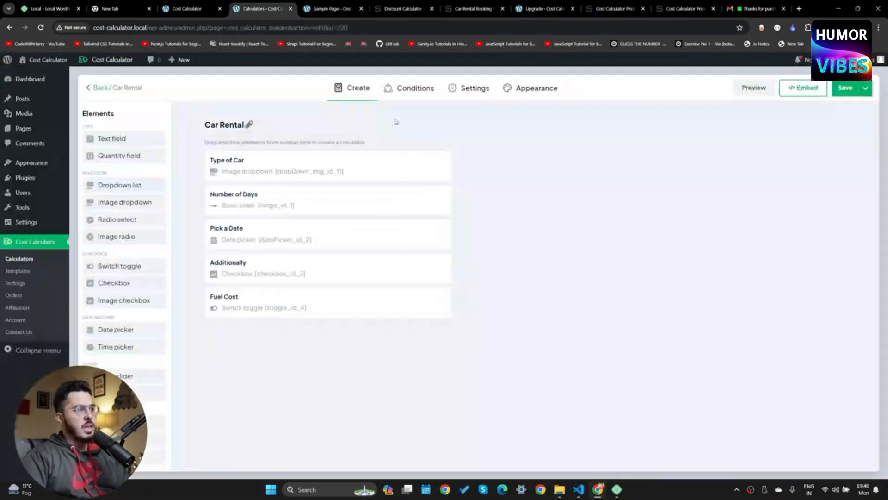
Save the calculator and reload the Sample Page to show it
left_click(847, 88)
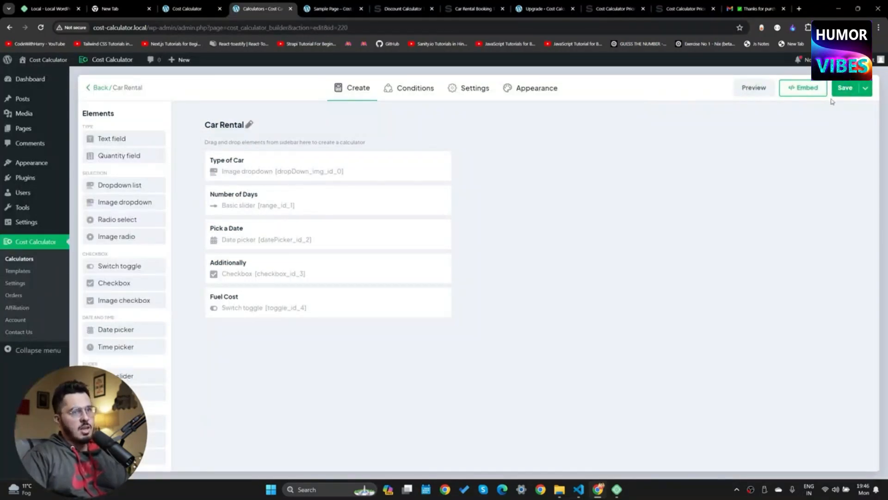
left_click(343, 4)
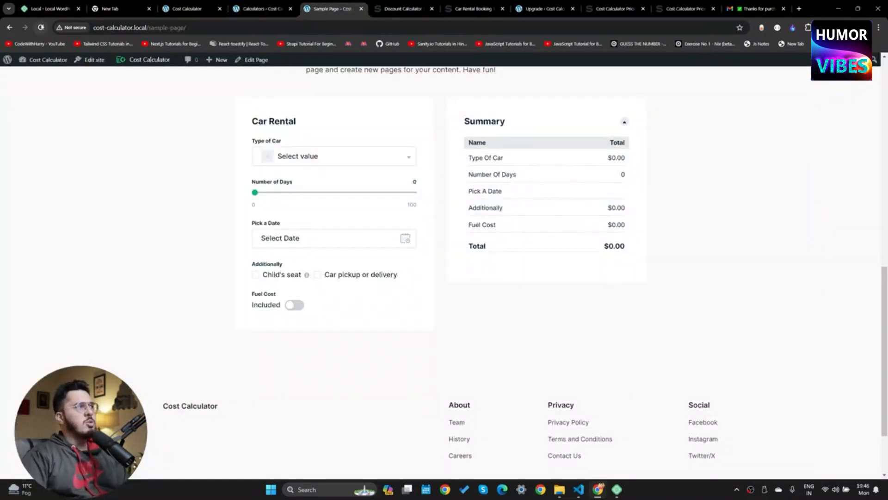
left_click(41, 27)
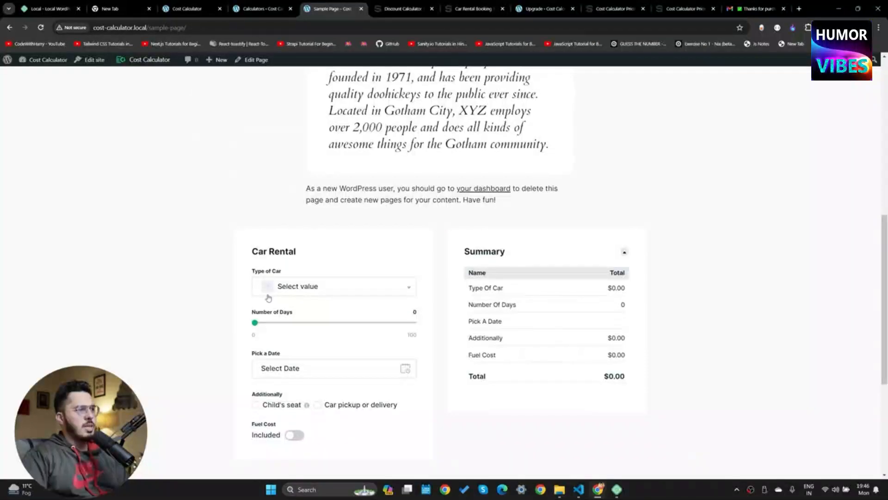
scroll(297, 222, "down", 3)
On the live calculator, choose Sedan and set the Number of Days to 3
left_click(331, 156)
left_click(305, 215)
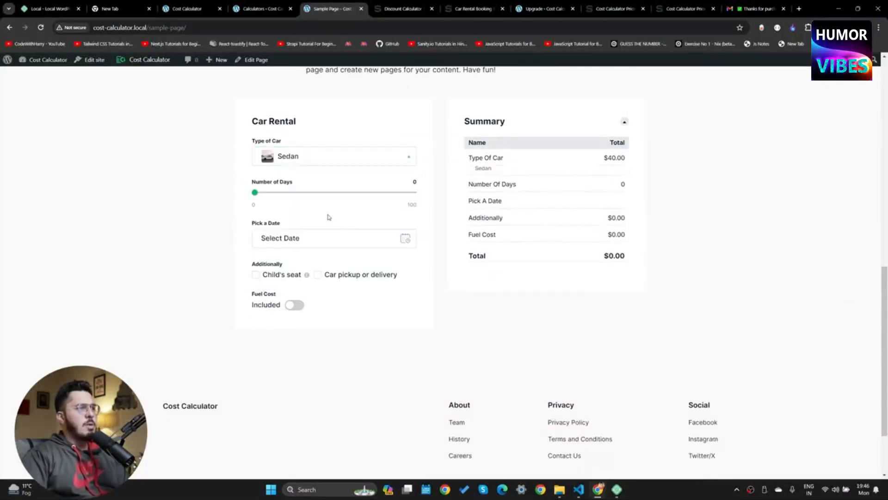
left_click_drag(254, 193, 261, 192)
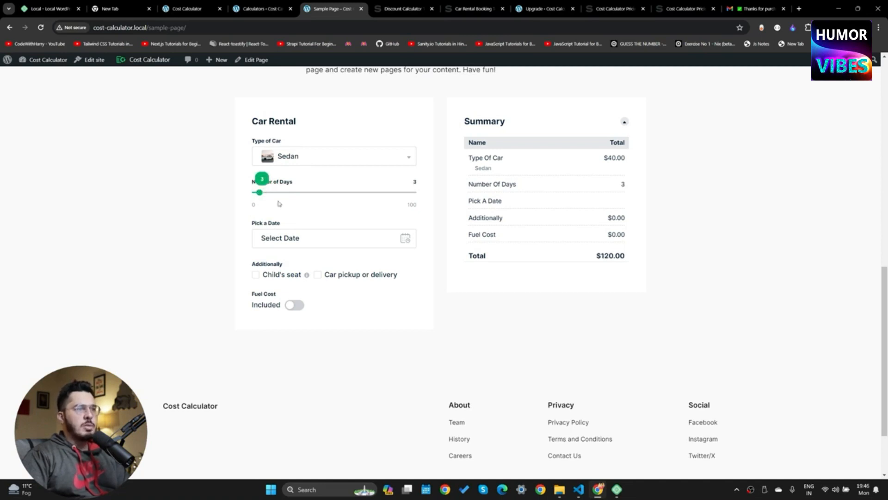
left_click_drag(604, 158, 630, 162)
left_click(586, 163)
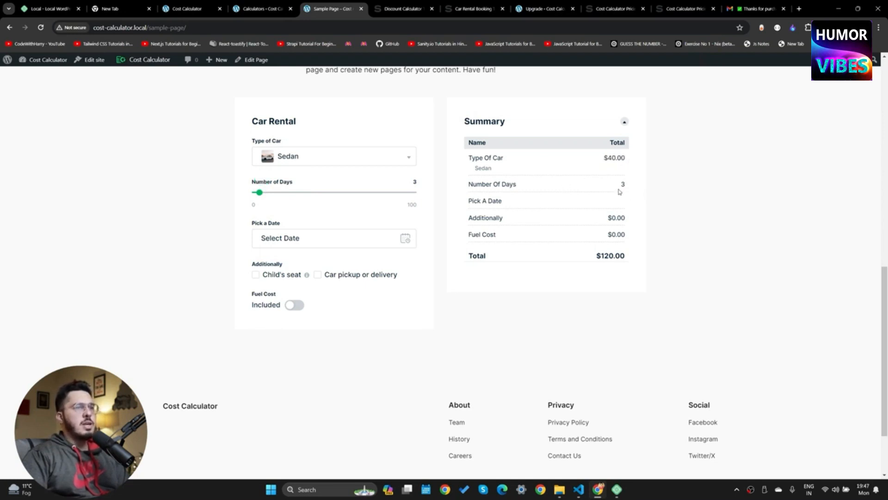
Pick January 24, 2024 and add a child's seat ($25.00)
left_click(289, 241)
left_click(319, 196)
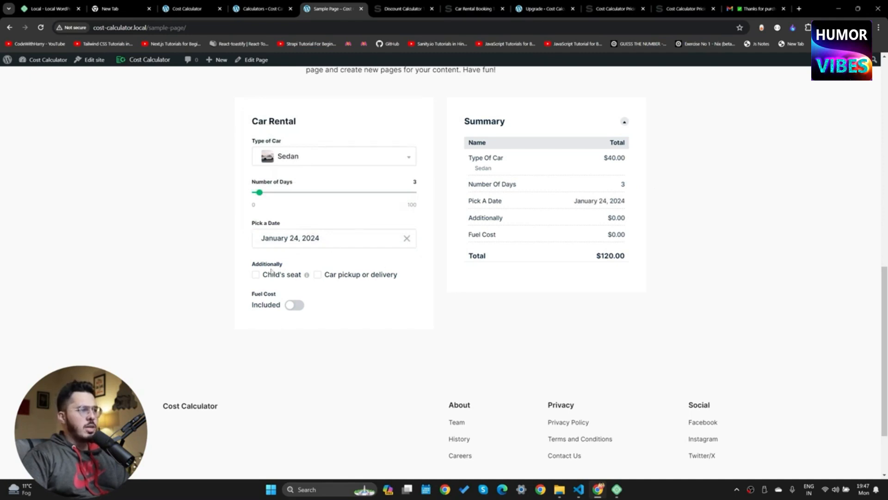
left_click(255, 275)
double_click(615, 217)
left_click(648, 222)
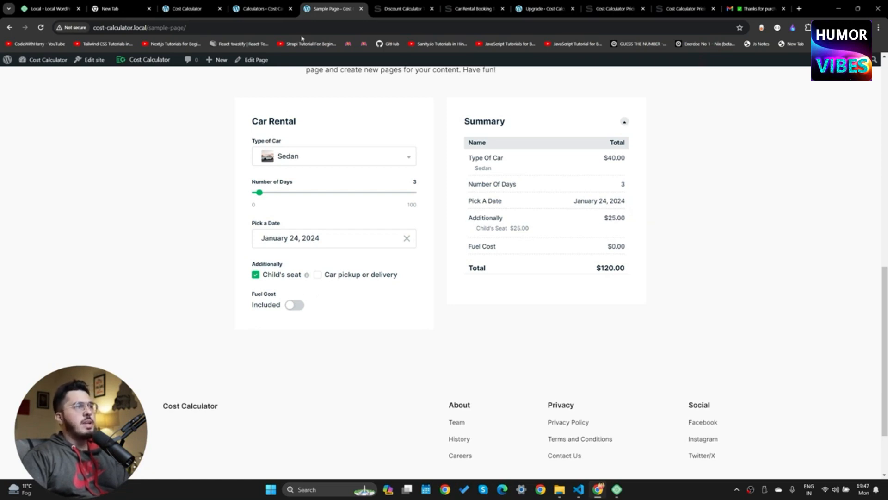
left_click(265, 8)
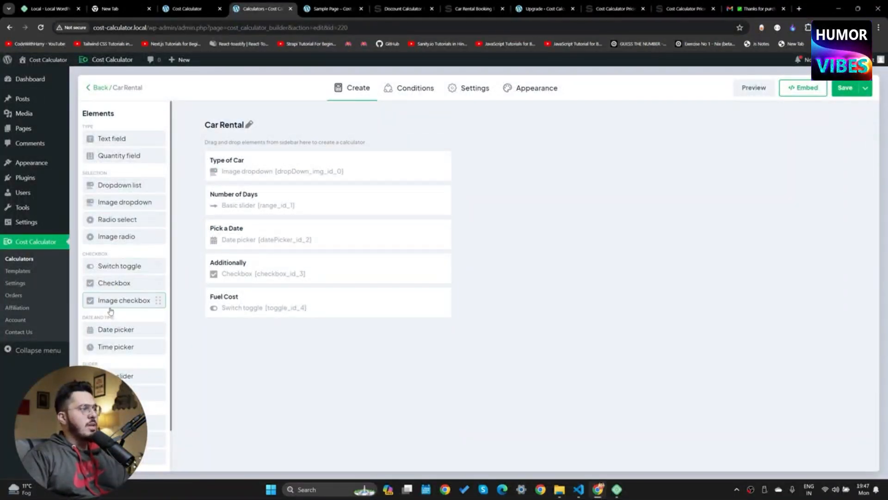
Add a Halt checkbox after Pick a Date with Yes (1) and No (0) options, and save it
scroll(111, 311, "down", 2)
left_click_drag(128, 239, 260, 283)
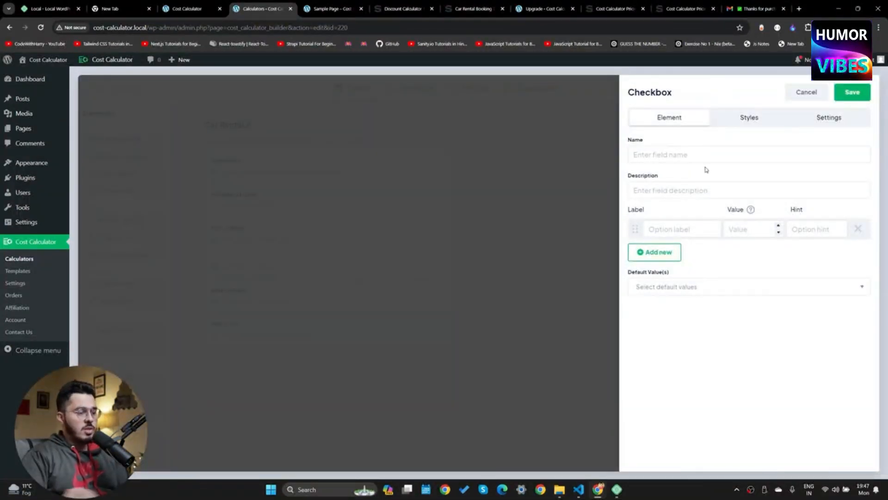
type("Halt")
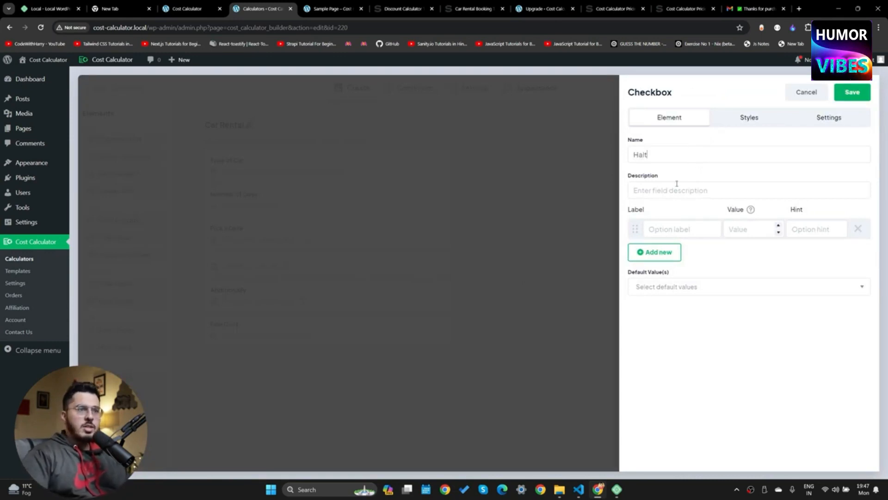
left_click(657, 230)
type("Yes")
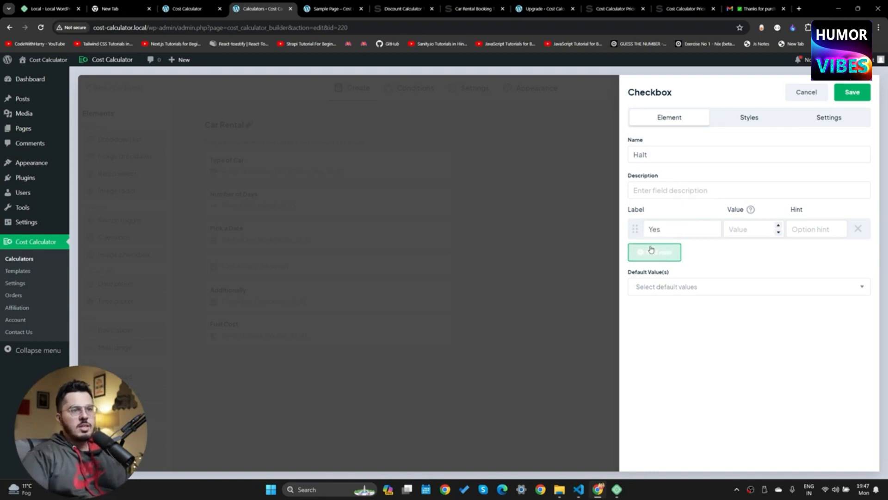
left_click(655, 251)
type("No")
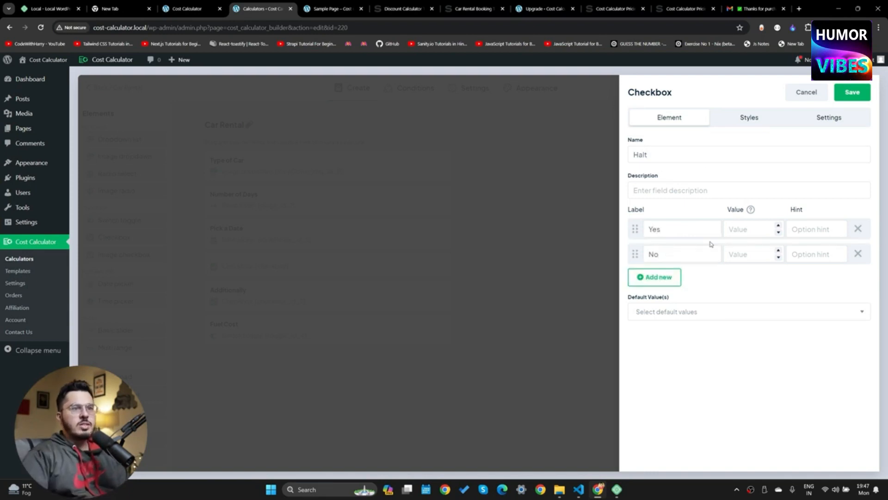
type("1")
type("0")
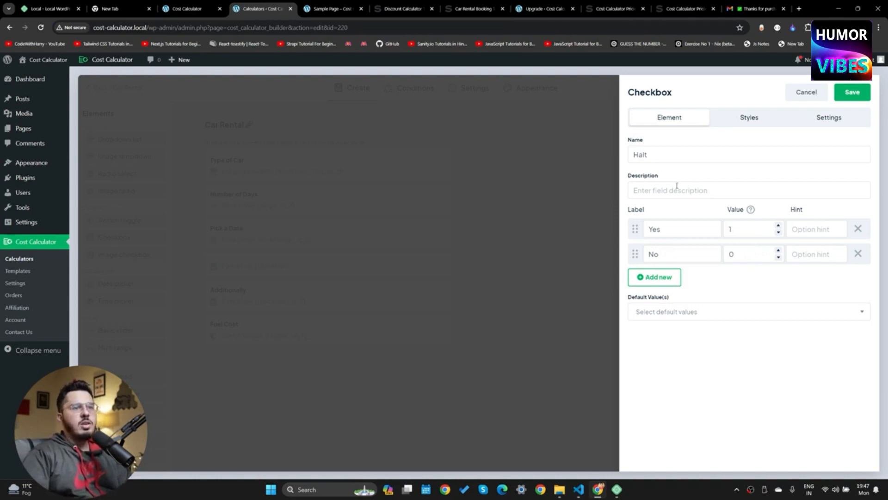
left_click(662, 183)
type("D")
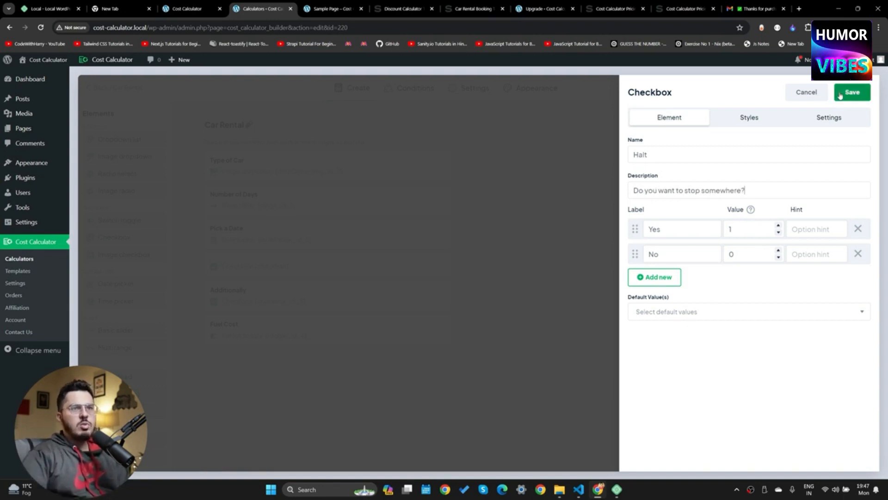
left_click(854, 94)
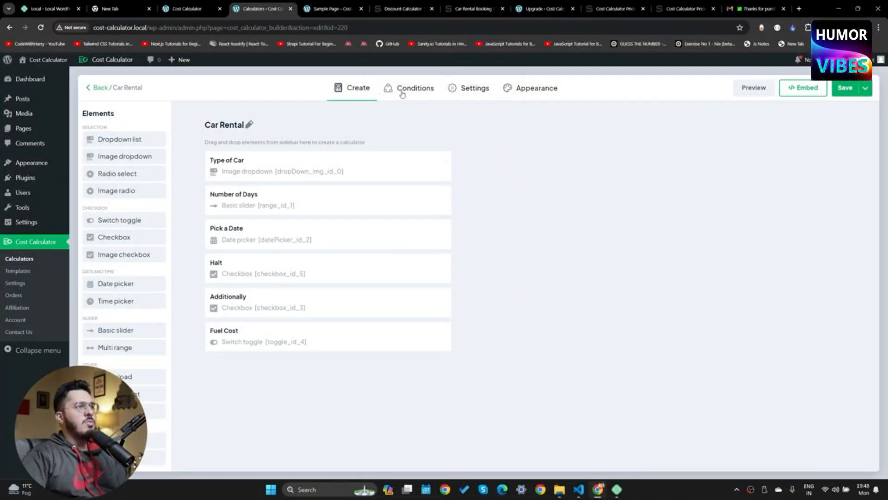
Browse the calculator's Conditions, Settings and Appearance sections
left_click(428, 94)
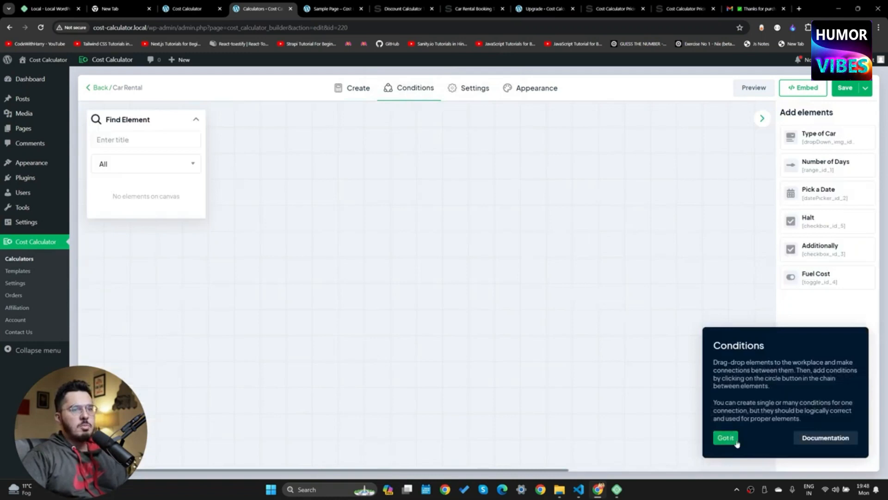
left_click(465, 89)
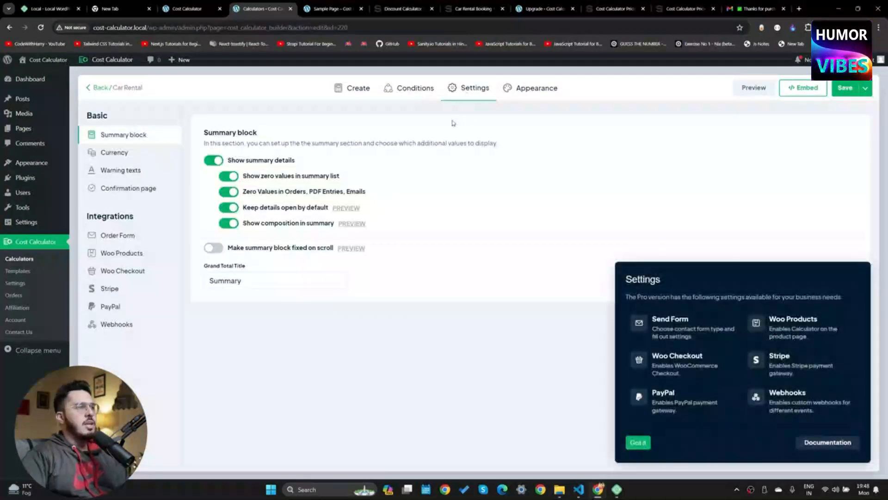
left_click(529, 90)
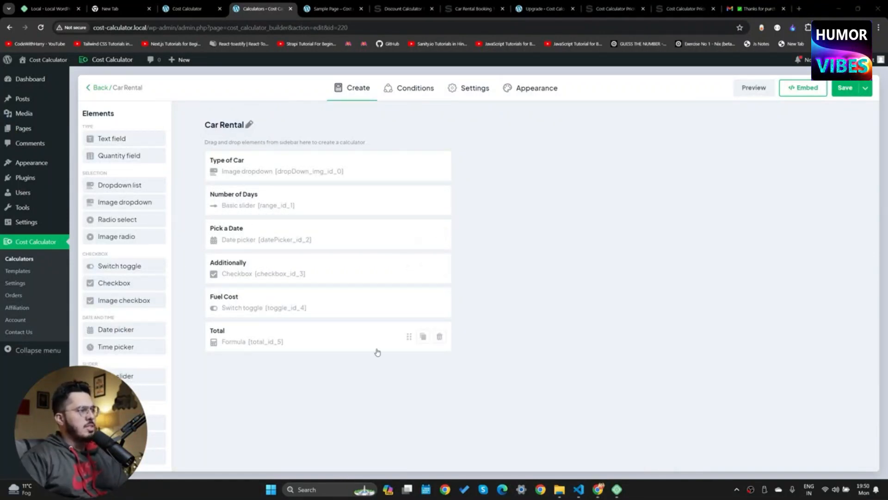
Add a Halt checkbox between Additionally and Fuel Cost, described 'Do you want to stop somewhere?', with Yes (1)/No (0)
left_click(399, 86)
left_click(370, 93)
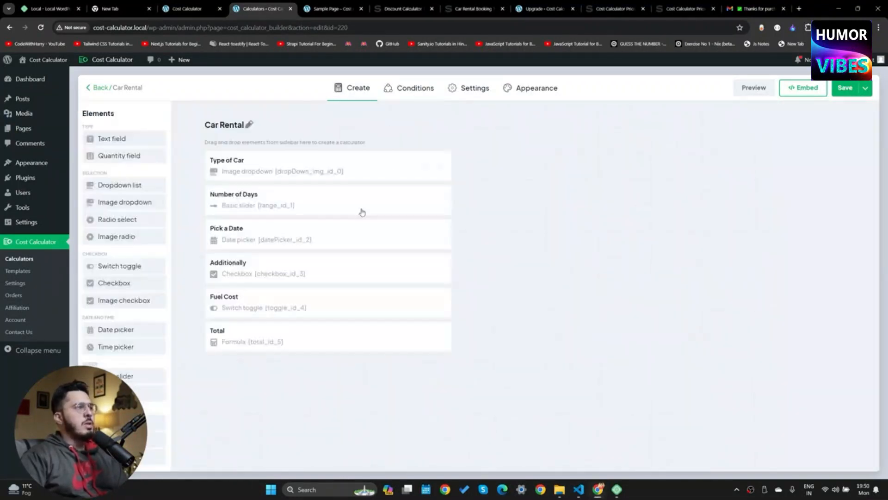
scroll(109, 347, "down", 1)
scroll(109, 347, "up", 1)
left_click_drag(118, 283, 285, 304)
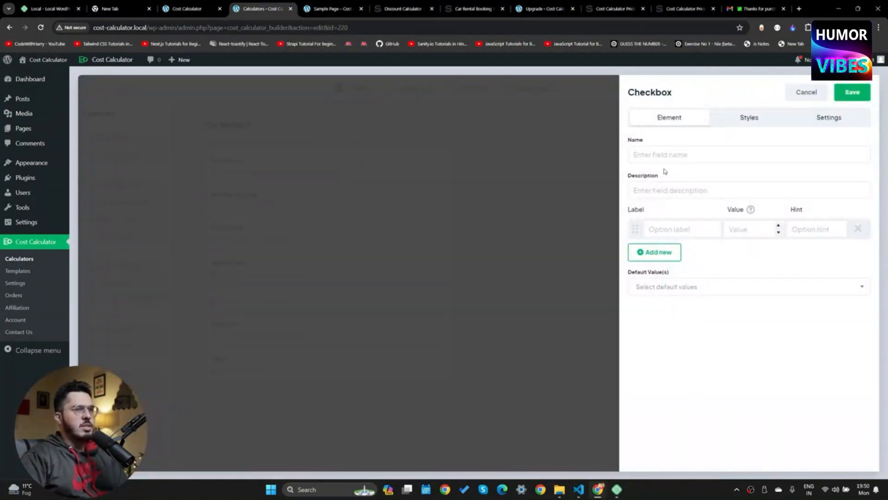
type("Halt")
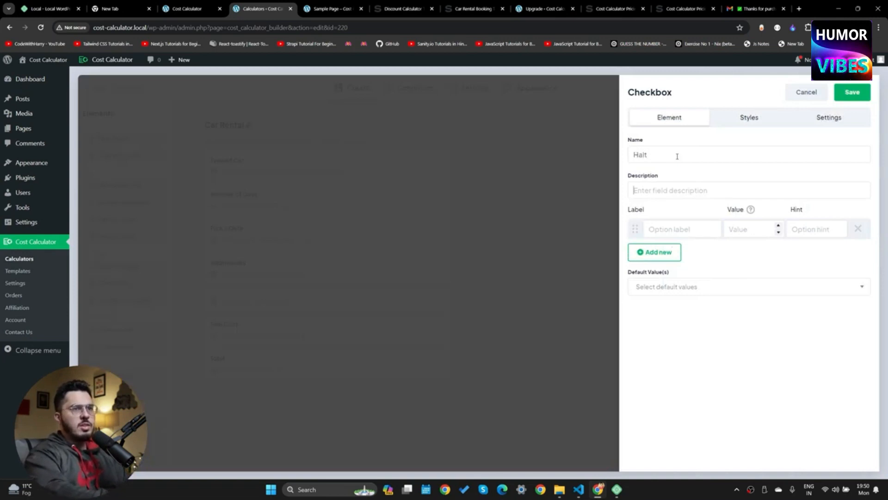
key("Tab")
type("Do you want to stop somewhere?")
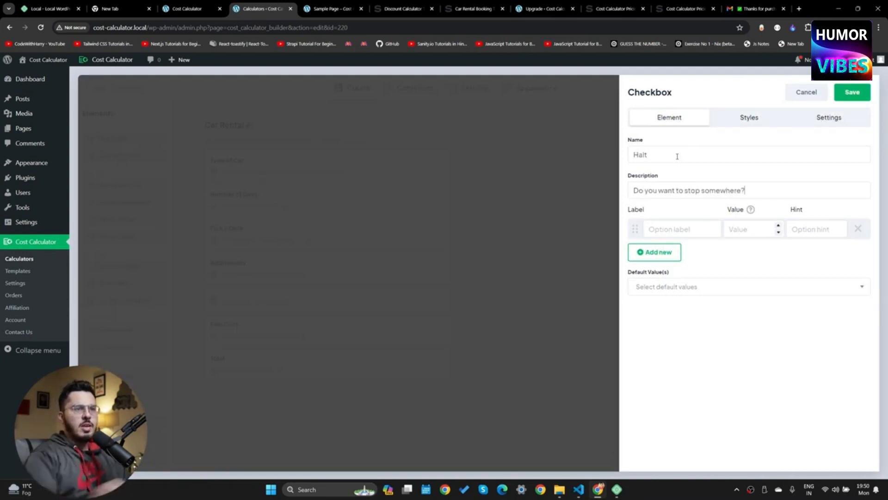
type("Yes")
left_click(663, 252)
type("No")
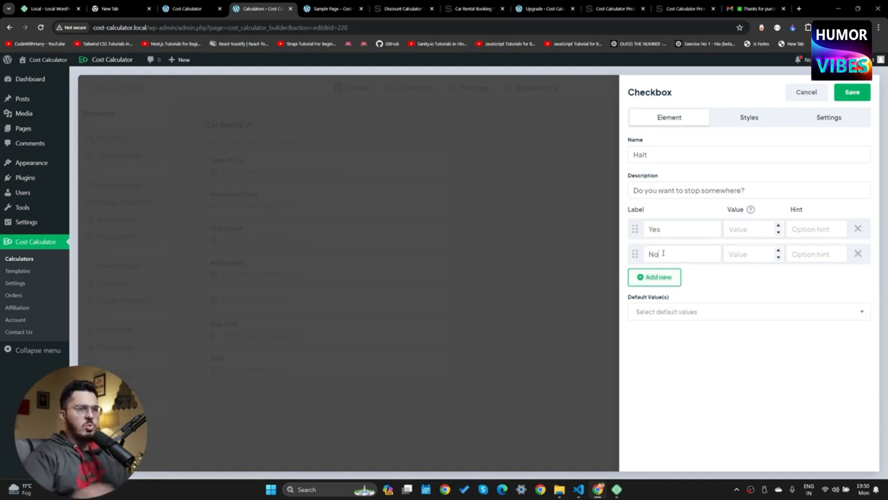
type("1")
type("0")
Make Yes the Halt checkbox's default value and save the field
left_click(675, 312)
left_click(638, 330)
left_click(727, 376)
left_click(852, 92)
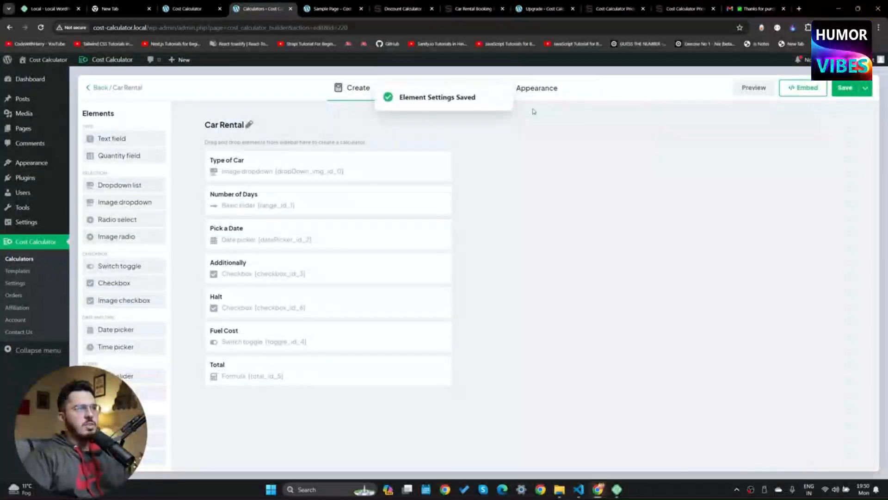
Save the calculator and reload the Sample Page
left_click(843, 90)
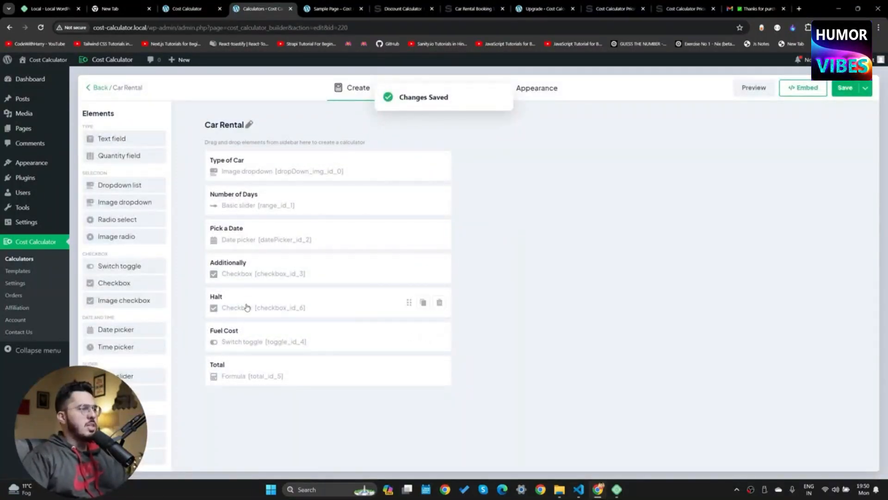
left_click(329, 9)
left_click(41, 27)
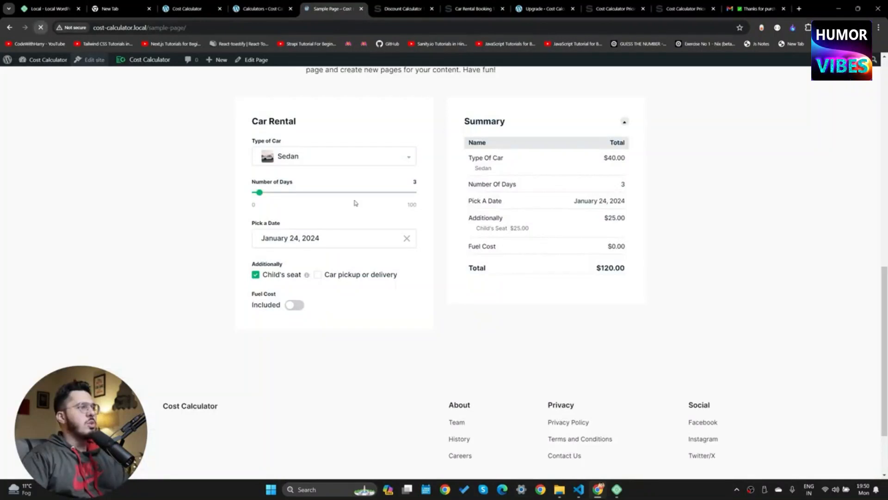
Check the Halt line in the live summary, raise the days, then open the Total formula A * B + C + E
left_click_drag(480, 252, 595, 237)
left_click(601, 232)
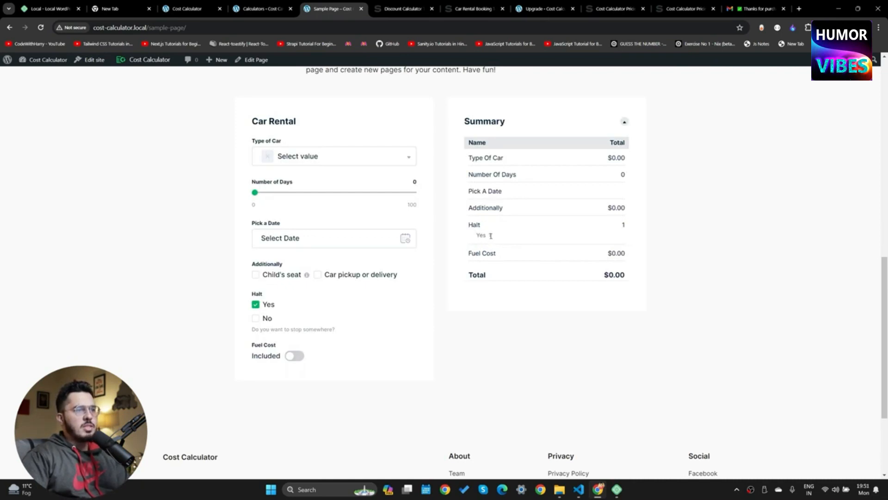
left_click_drag(255, 192, 304, 202)
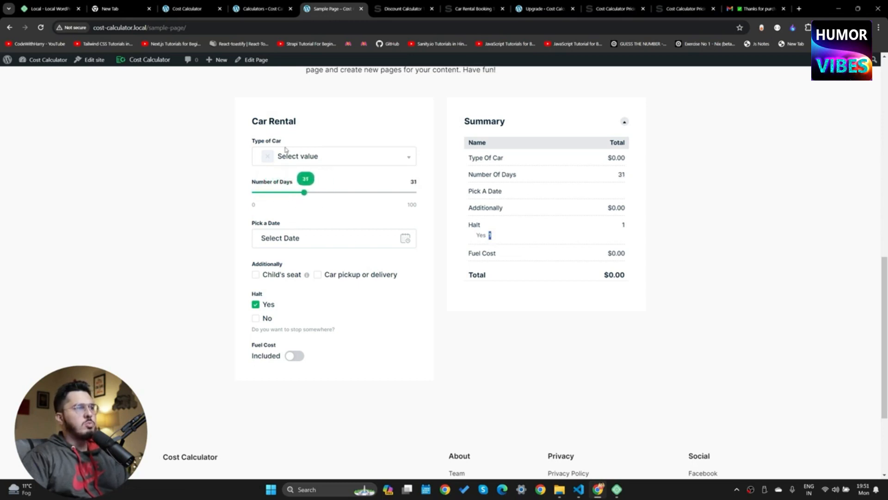
left_click(265, 9)
left_click(411, 377)
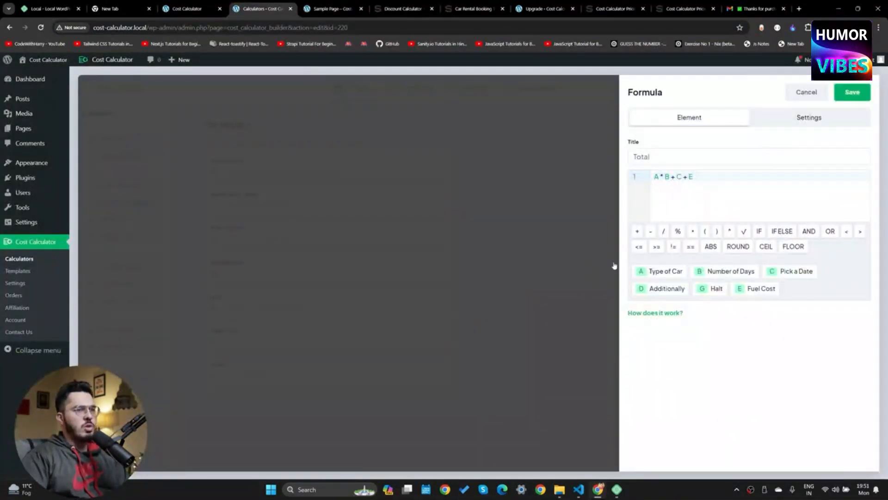
Inspect the A * B part of the Total formula, then go back to the Sample Page
left_click_drag(670, 176, 651, 179)
left_click(700, 178)
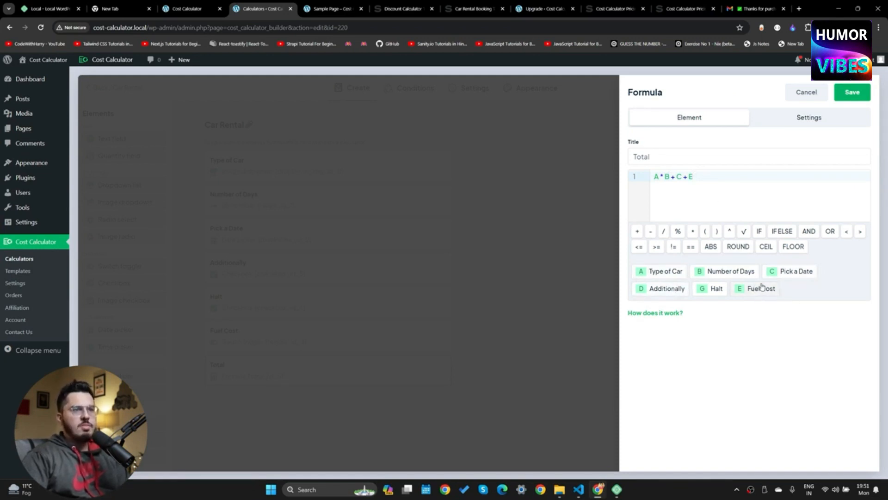
left_click(330, 8)
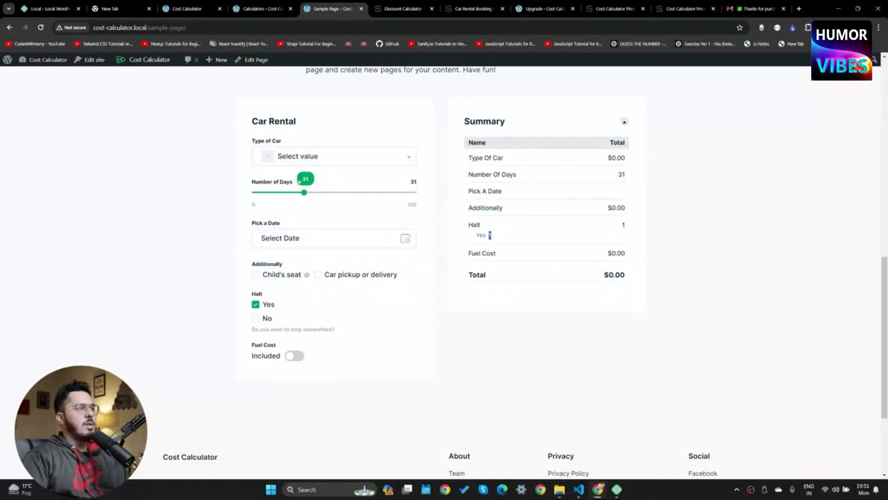
Choose Sedan and adjust the rental days on the live calculator
left_click(324, 157)
left_click(304, 213)
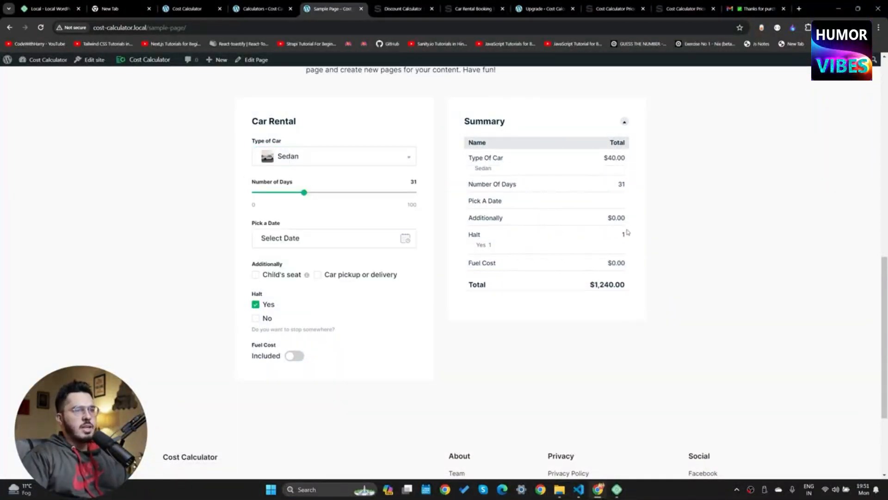
mouse_move(304, 192)
left_mouse_down()
mouse_move(292, 192)
mouse_move(304, 195)
left_mouse_up()
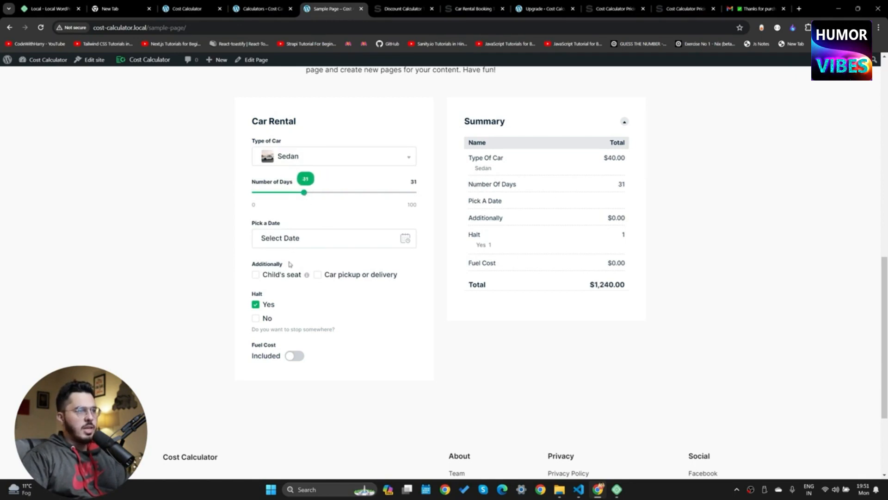
Try the Halt Yes and No options repeatedly, ending with Yes checked, and check the summary
left_click(259, 306)
left_click(257, 307)
left_click(258, 316)
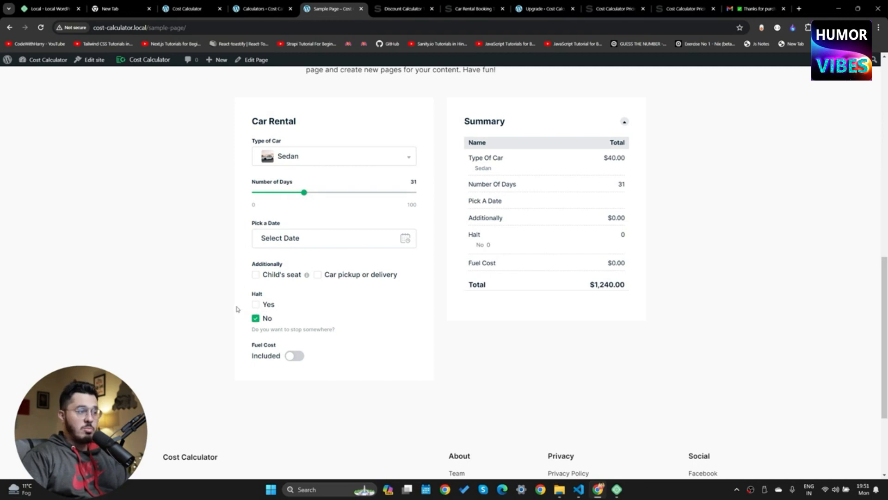
left_click(257, 305)
left_click(258, 308)
left_click(258, 308)
left_click(254, 309)
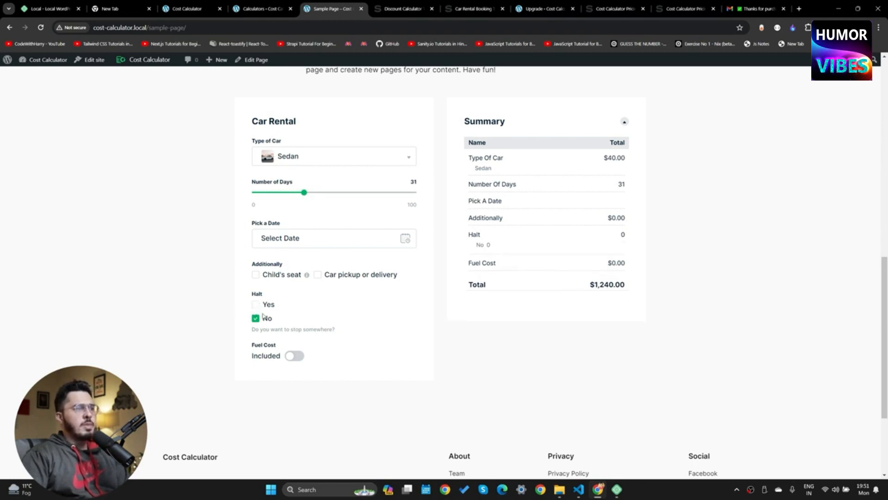
left_click(257, 319)
left_click(256, 305)
left_click(256, 319)
left_click(257, 306)
left_click(257, 319)
left_click(257, 305)
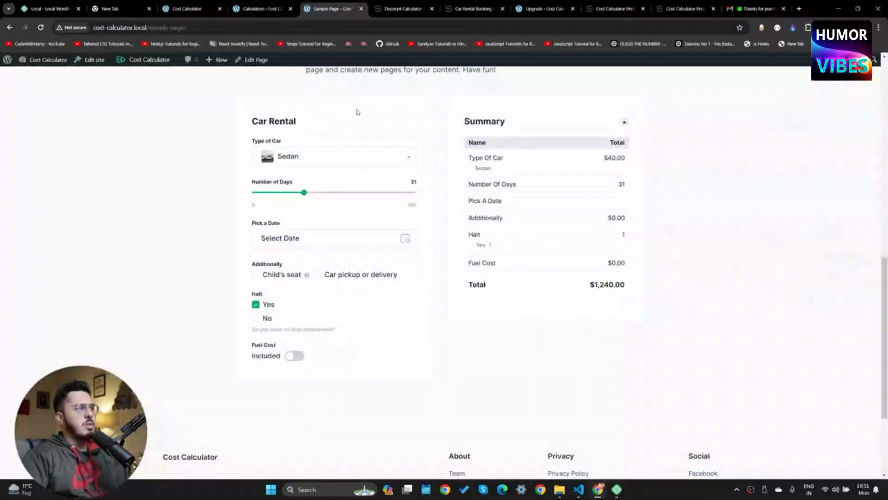
double_click(260, 305)
mouse_move(626, 235)
left_mouse_down()
mouse_move(603, 239)
mouse_move(622, 238)
left_mouse_up()
left_click(627, 230)
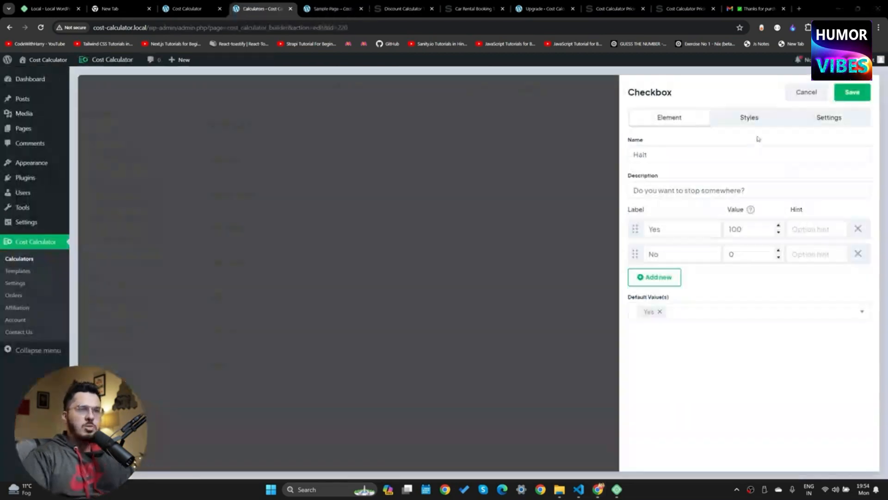
Switch off Show in Grand Total in the Halt checkbox's settings
left_click(749, 118)
left_click(835, 118)
left_click(639, 177)
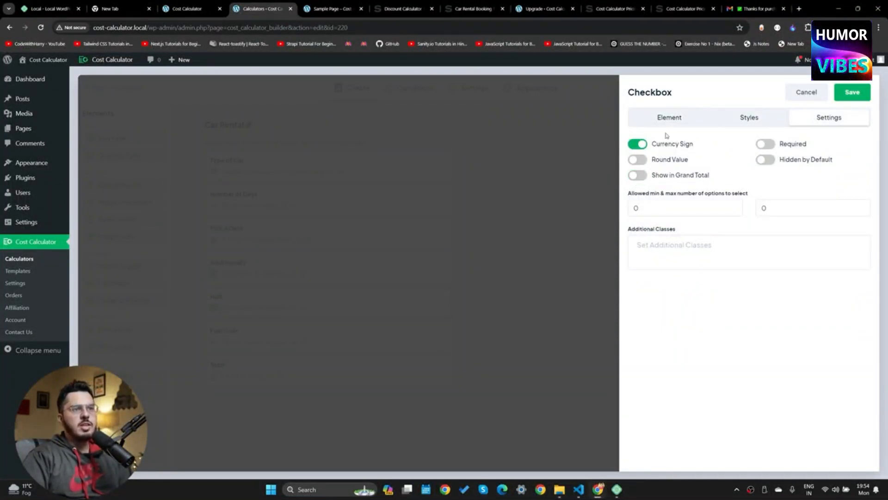
Keep Yes as the Halt checkbox's only default value and save the field
left_click(685, 124)
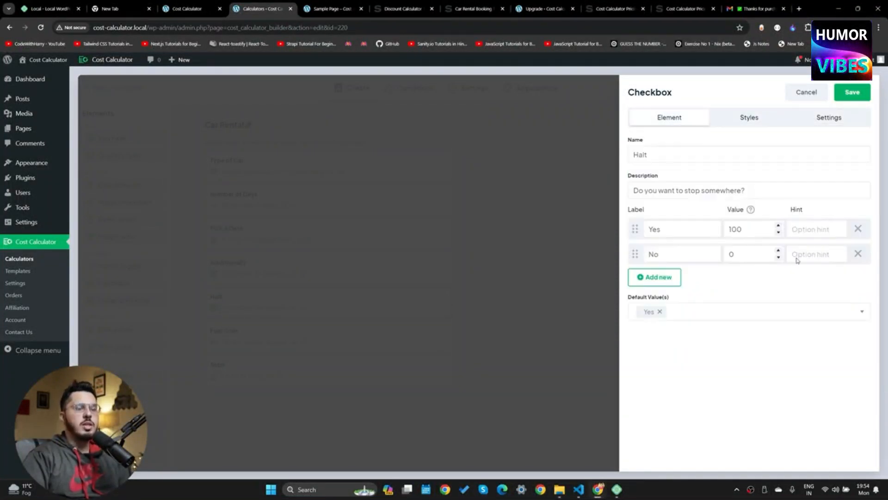
left_click(670, 309)
left_click(673, 316)
left_click(660, 312)
left_click(661, 313)
left_click(660, 313)
left_click(688, 399)
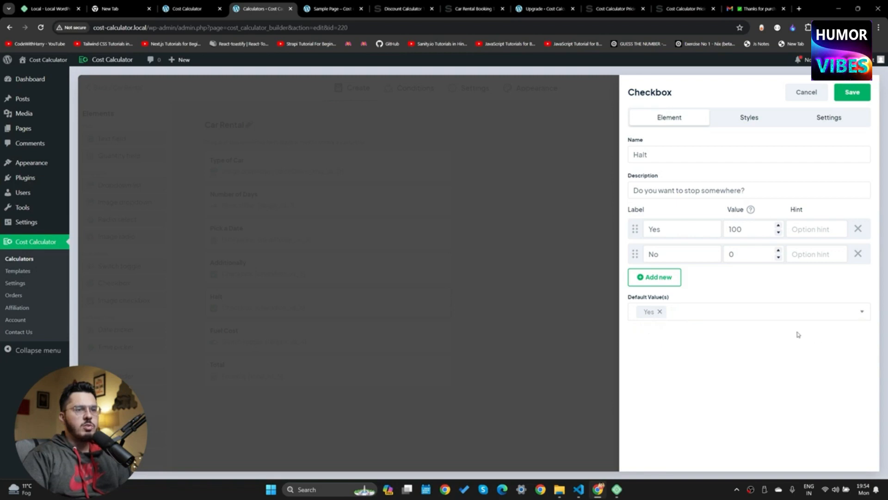
left_click(853, 91)
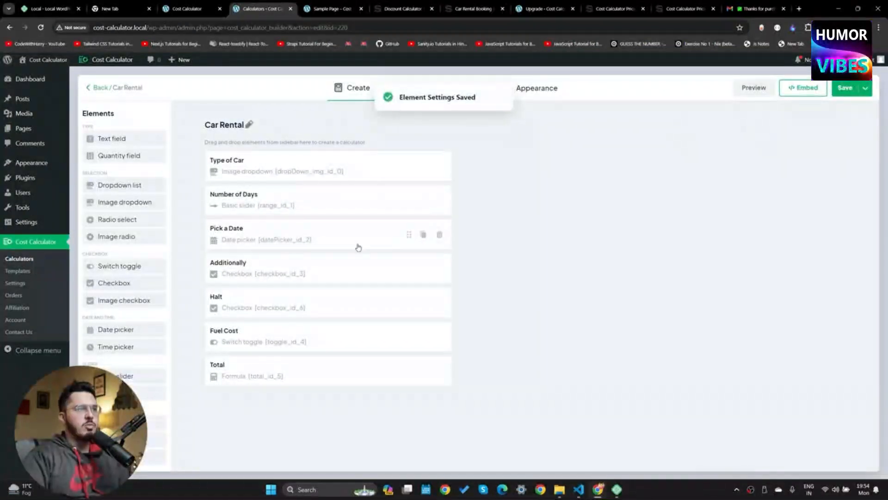
Re-save the Halt settings, save the Car Rental calculator, and return to the Sample Page
left_click(250, 316)
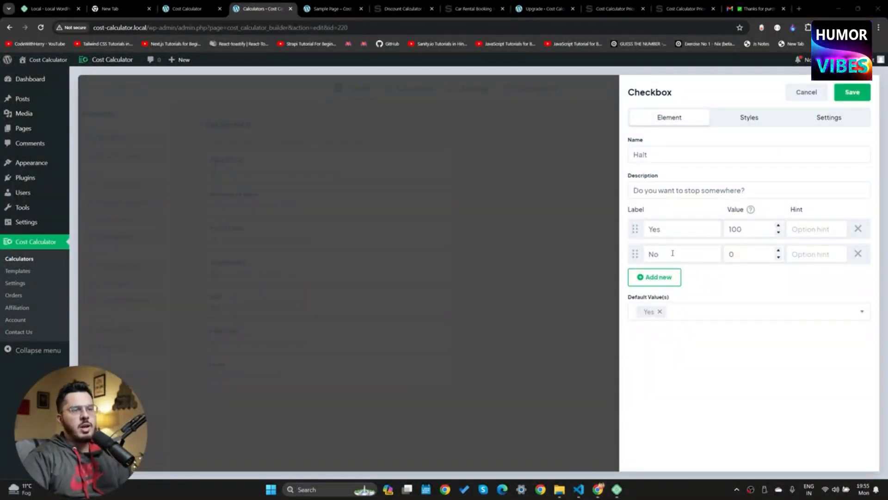
left_click(818, 118)
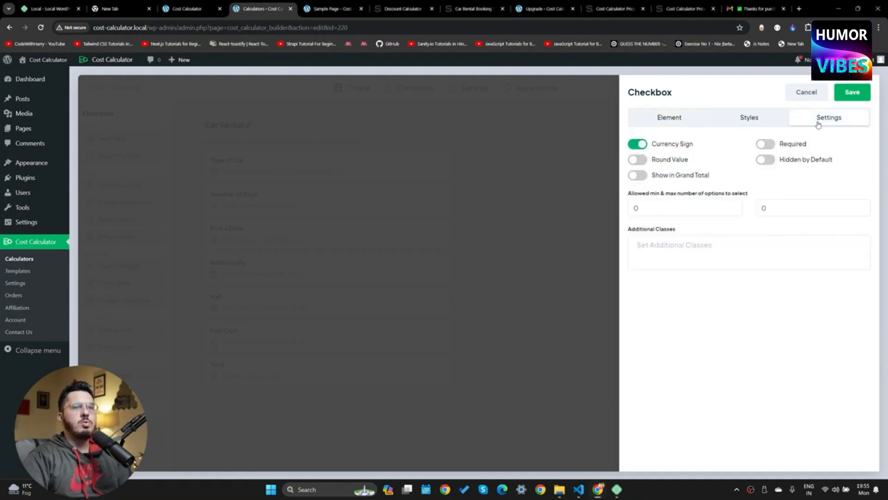
left_click(853, 92)
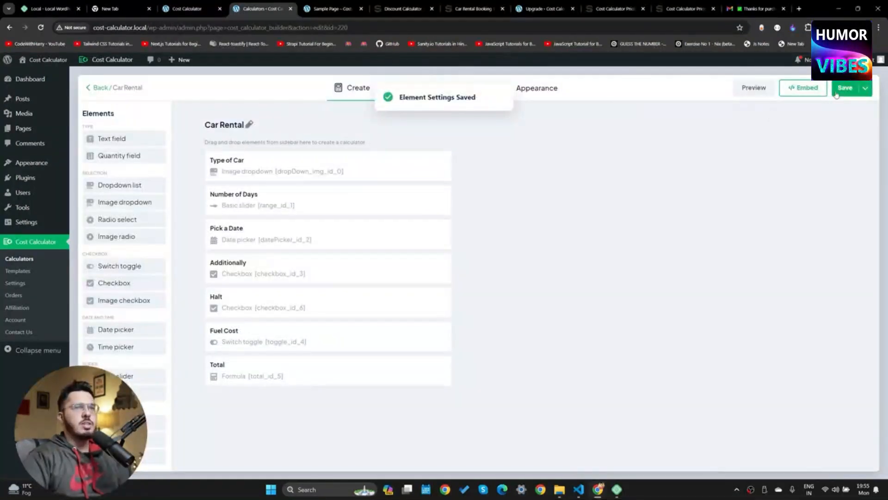
left_click(839, 92)
left_click(353, 5)
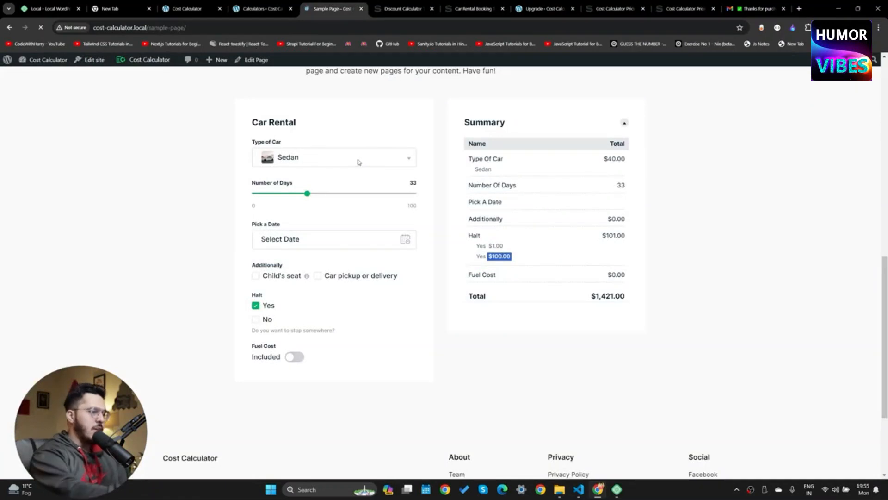
Reload the preview and check Halt Yes, noting its $100.00 charge
key("F5")
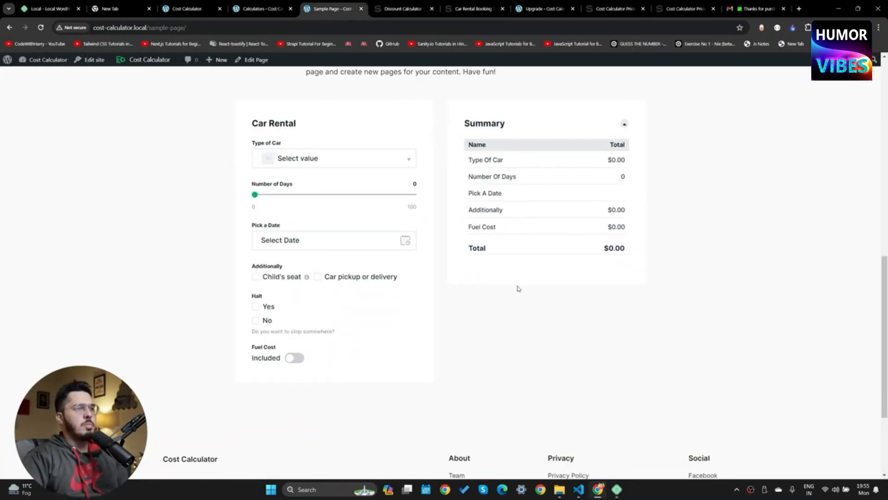
left_click(256, 307)
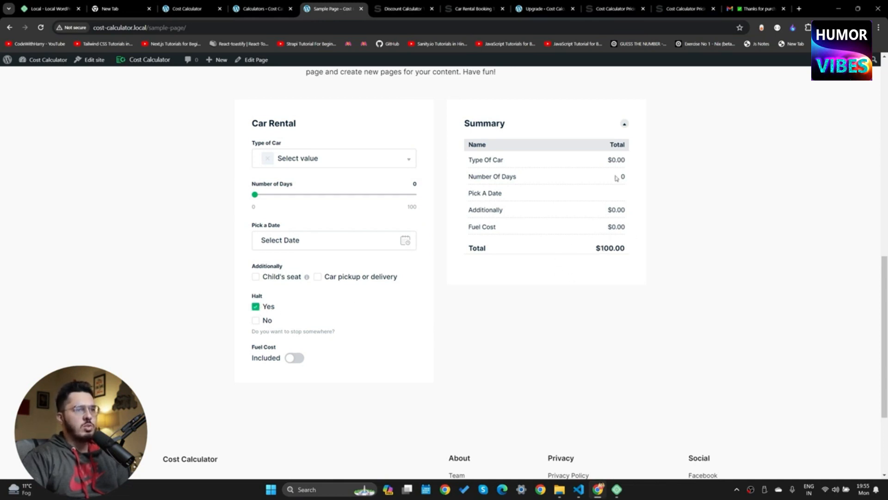
double_click(598, 246)
Enable Show in Grand Total for the Halt checkbox and save it
left_click(262, 8)
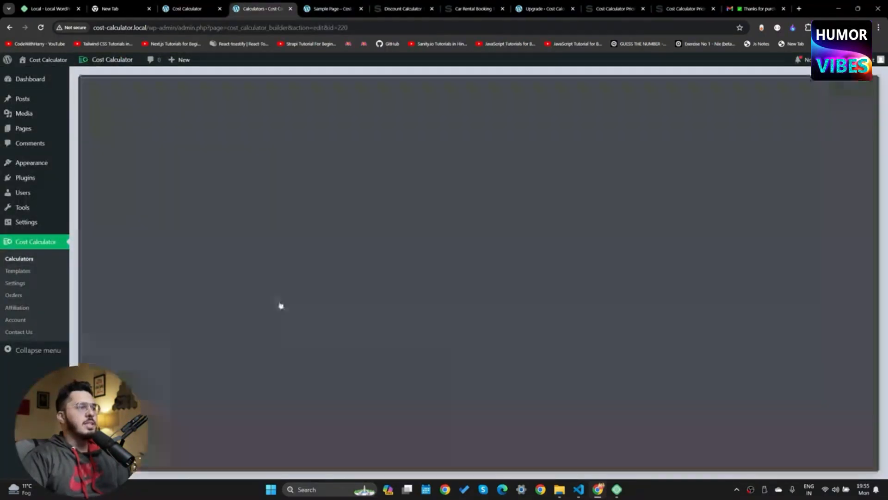
left_click(284, 303)
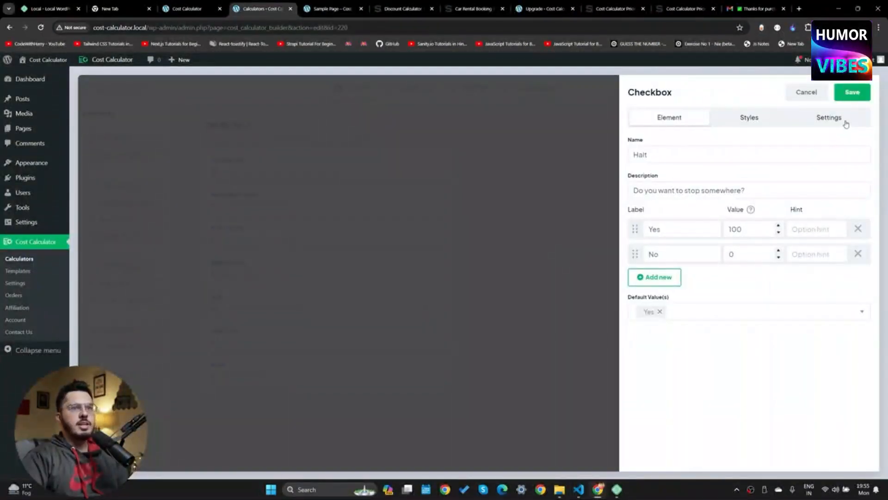
left_click(844, 119)
left_click(638, 174)
left_click(853, 92)
Reload the Sample Page, choose Sedan and test the Halt Yes checkbox
left_click(331, 8)
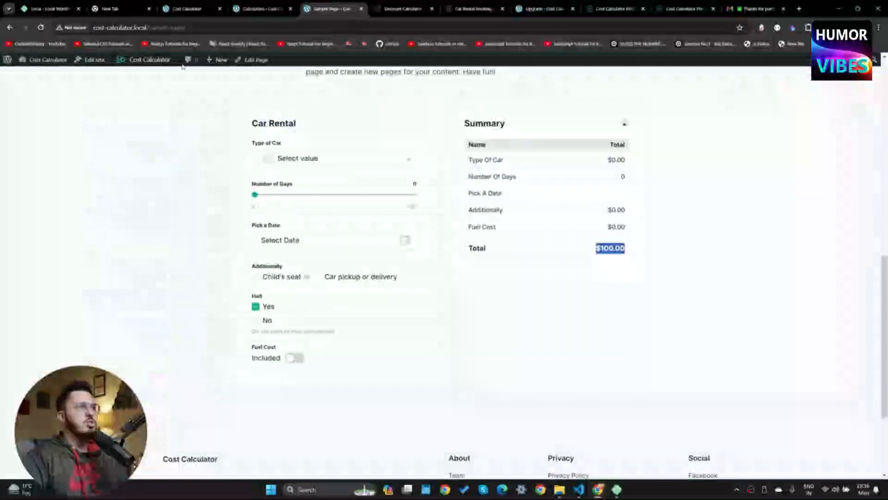
key("ctrl+r")
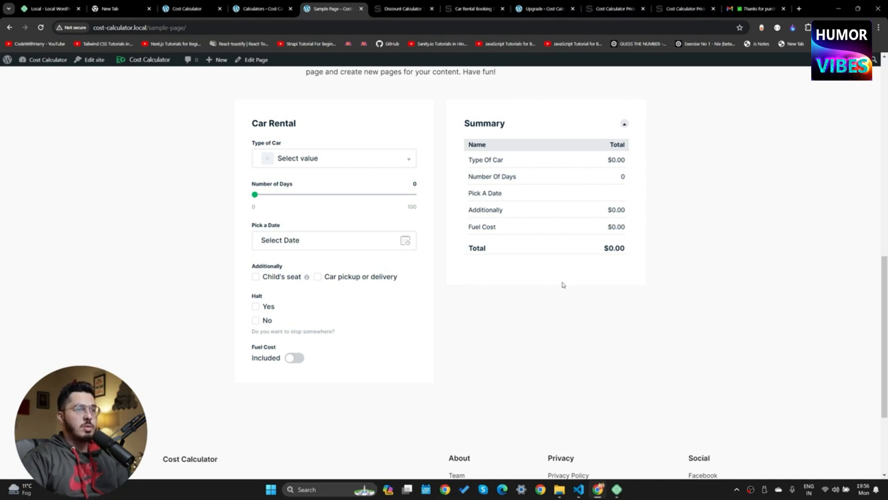
left_click(284, 162)
left_click(299, 214)
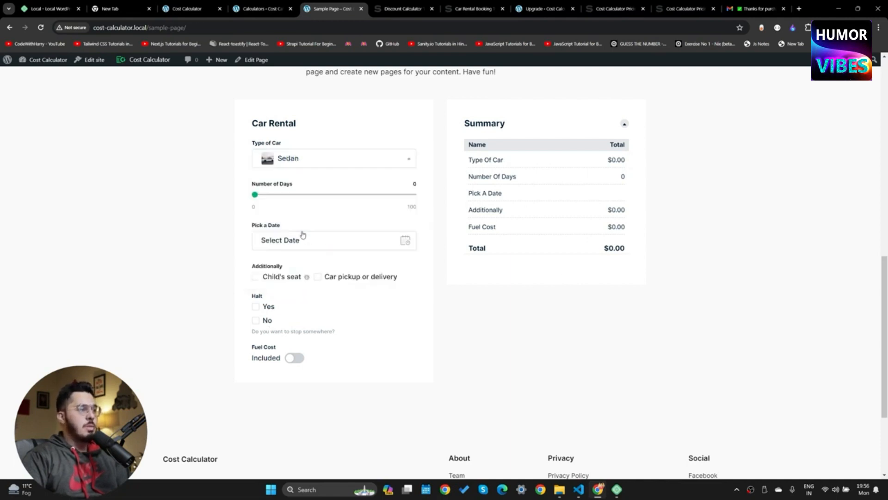
left_click(255, 306)
double_click(256, 308)
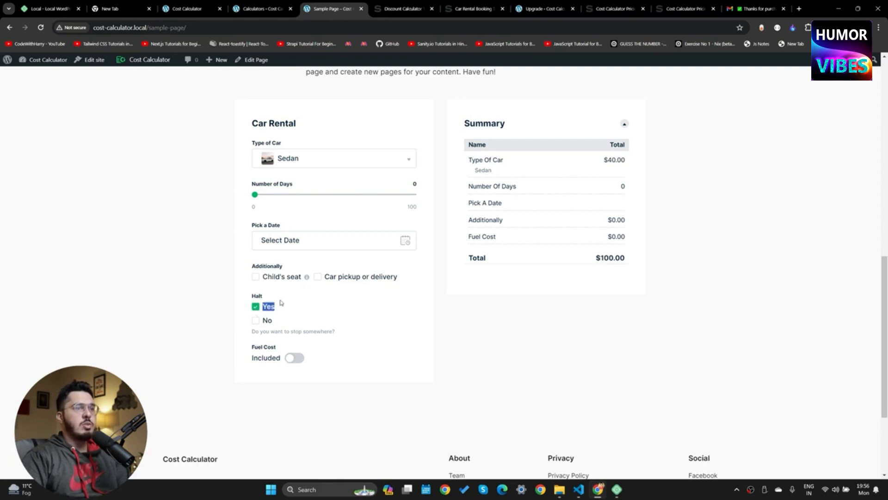
left_click(660, 367)
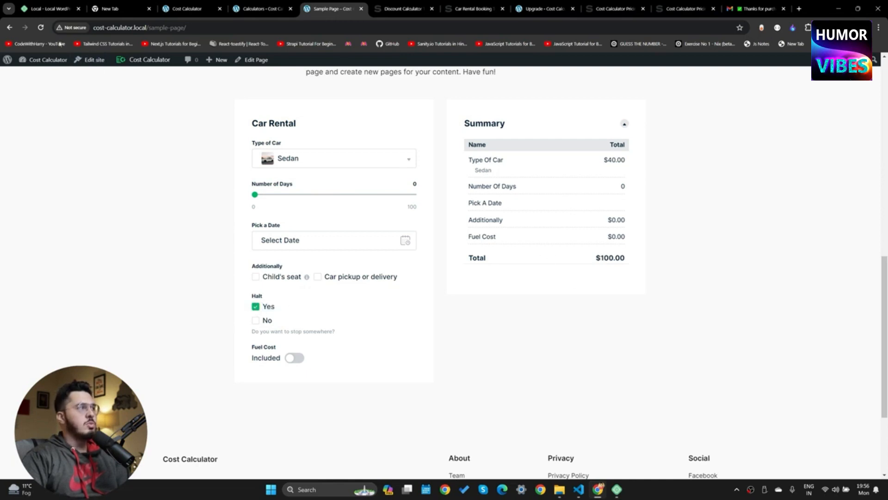
left_click(40, 27)
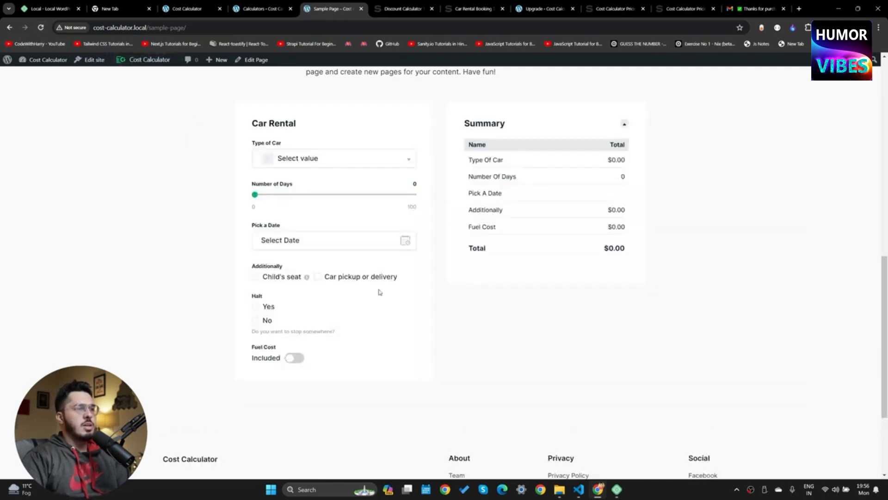
left_click(255, 307)
left_click(255, 308)
Reload the preview again, set days to 34 and check Halt Yes
left_click(190, 8)
left_click(296, 6)
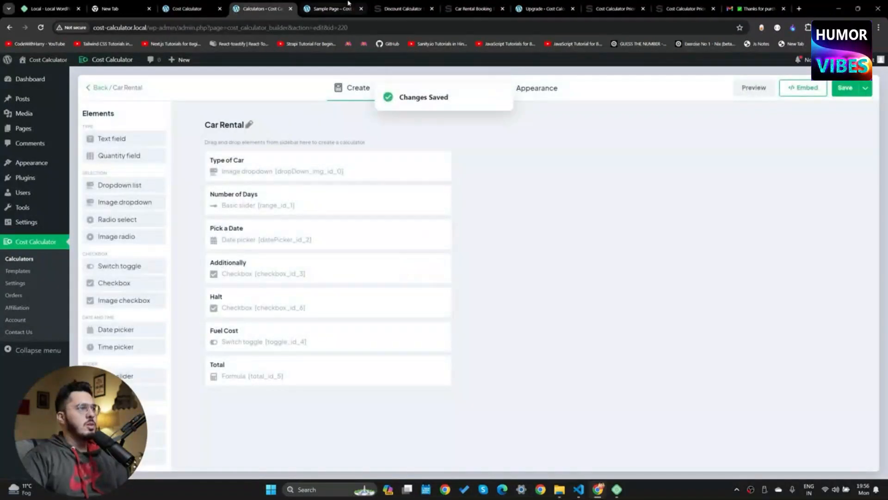
left_click(329, 8)
key("ctrl+r")
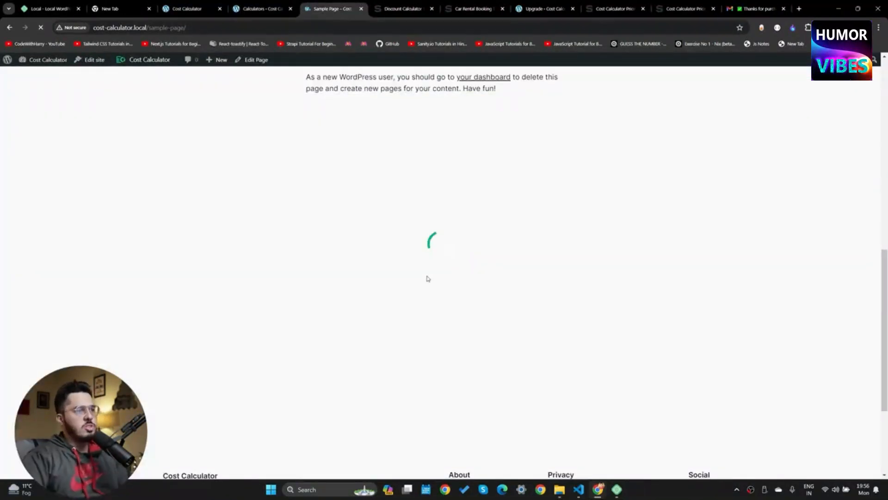
left_click(309, 195)
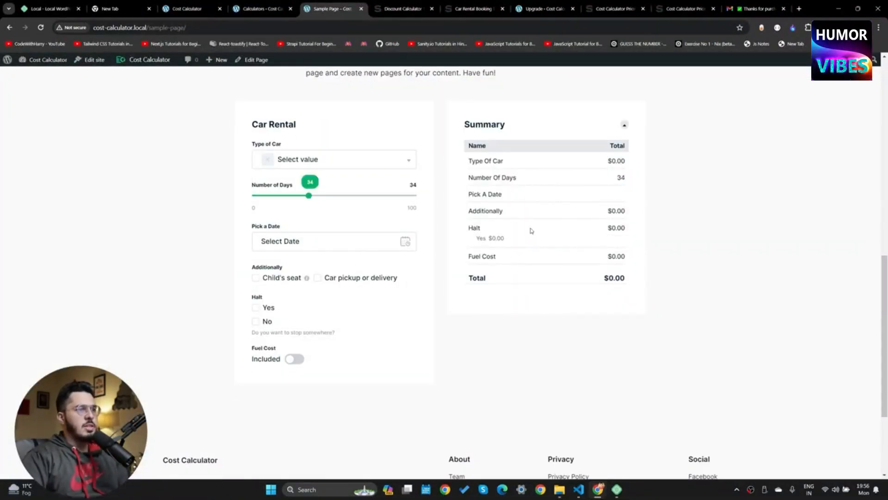
double_click(522, 245)
left_click(255, 308)
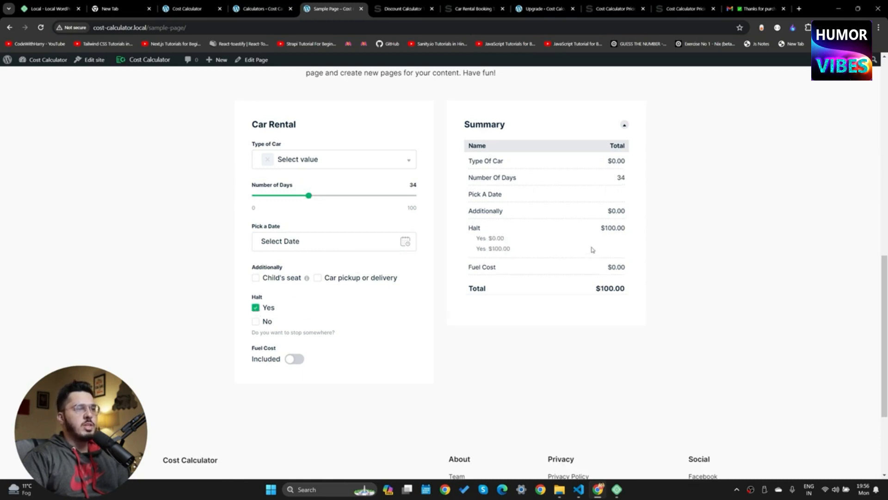
Choose Sedan and confirm Halt adds $100.00 for a $1,460.00 grand total
left_click_drag(603, 227, 638, 227)
left_click(637, 232)
left_click(596, 230)
left_click(638, 228)
left_click(337, 162)
left_click(370, 215)
left_click_drag(591, 301, 653, 303)
left_click(647, 304)
left_click(261, 8)
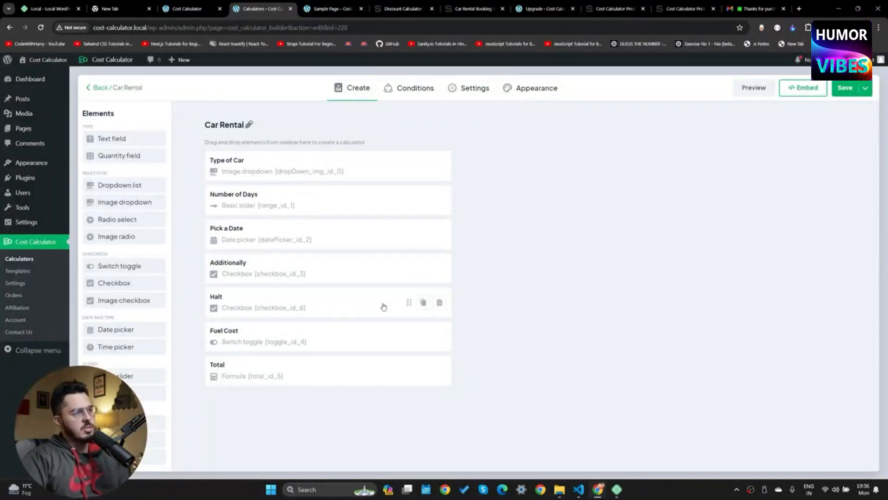
Delete the Halt checkbox, drop an untitled Multi range before Total, and open Conditions
left_click(438, 303)
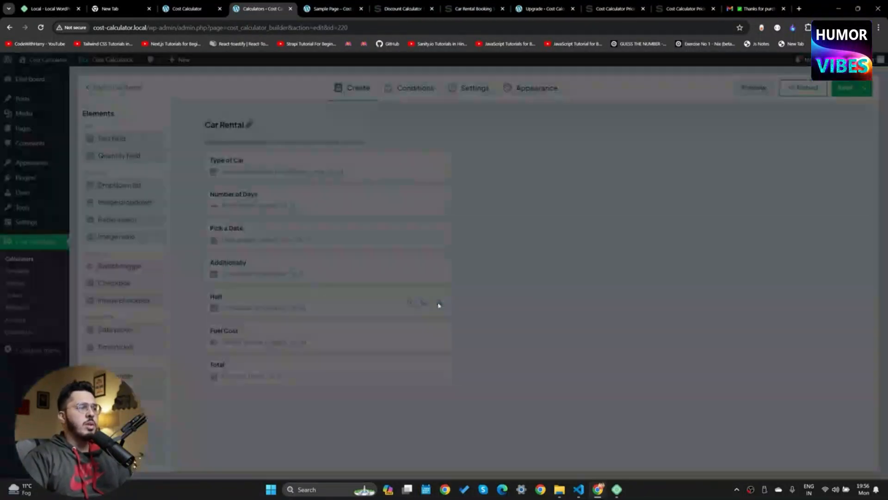
left_click(493, 182)
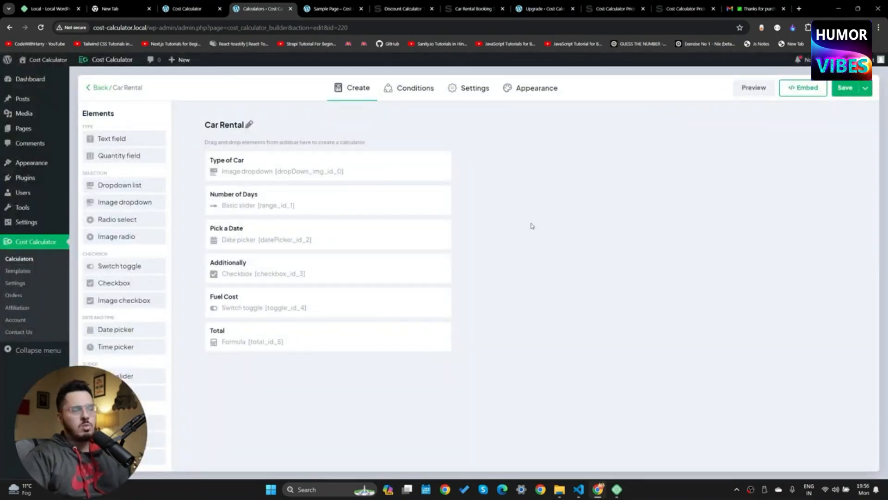
scroll(133, 315, "down", 2)
left_click_drag(121, 347, 275, 336)
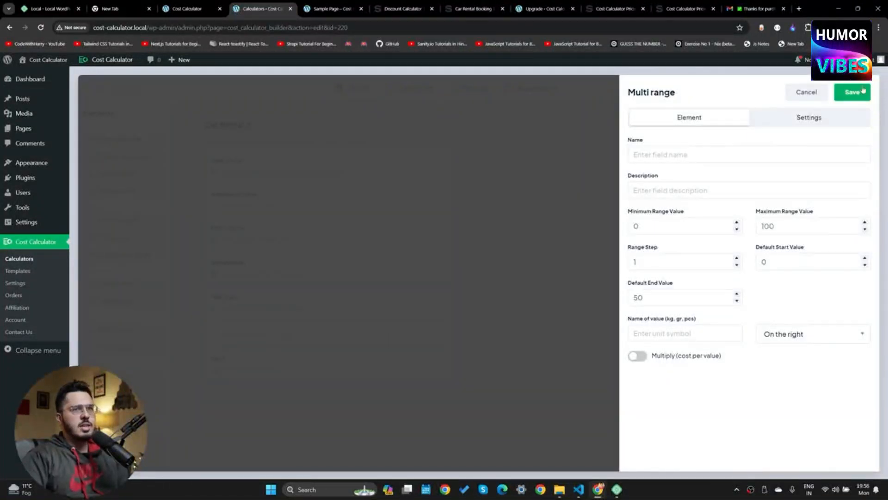
left_click(807, 92)
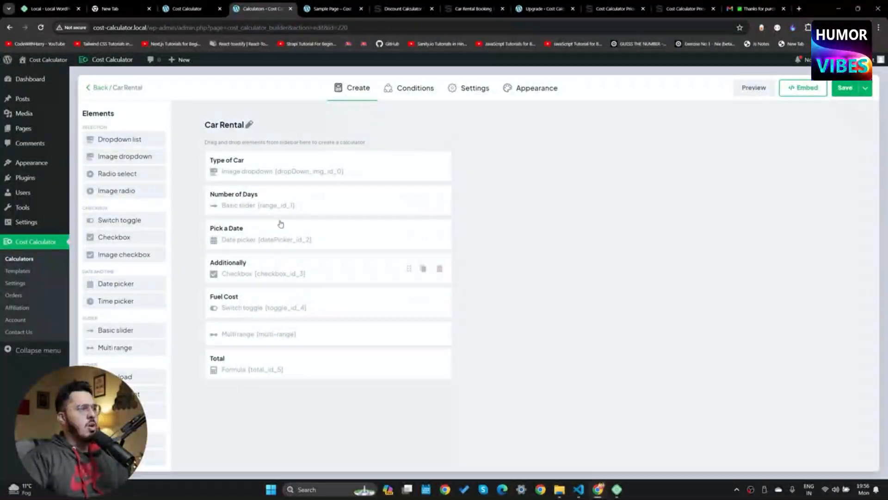
left_click(405, 89)
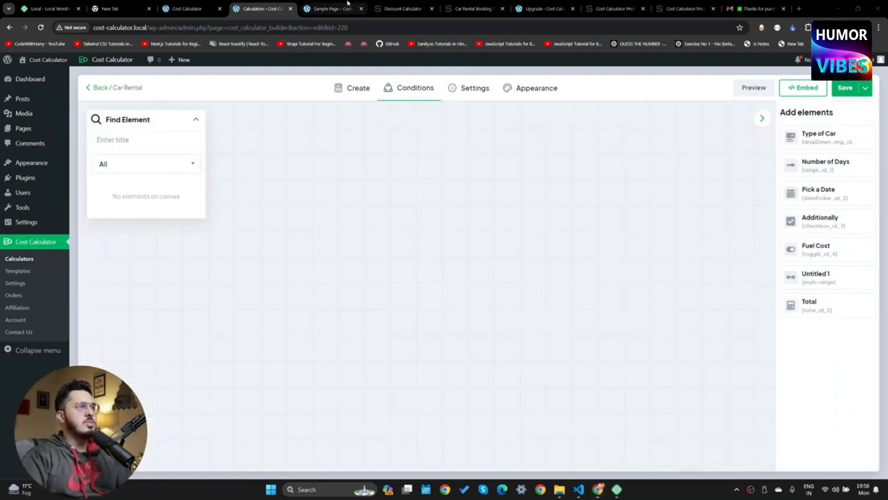
Reload the live Sample Page and try the Type of Car list
left_click(333, 8)
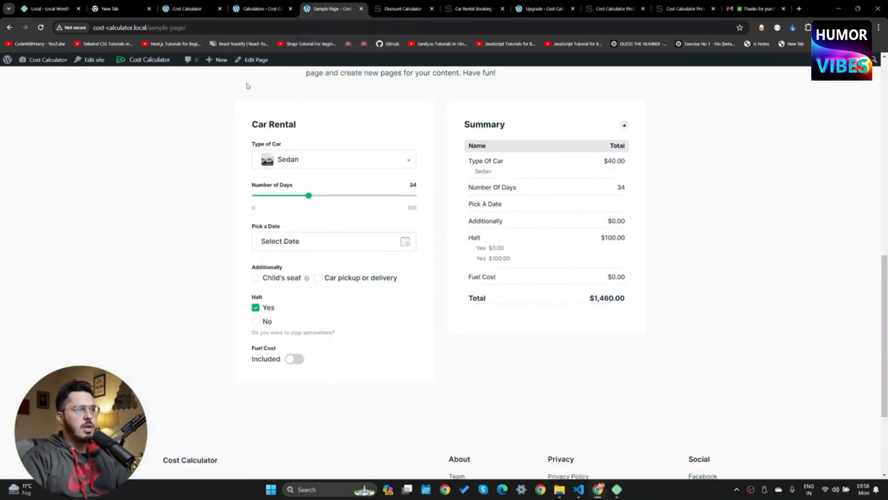
left_click(41, 28)
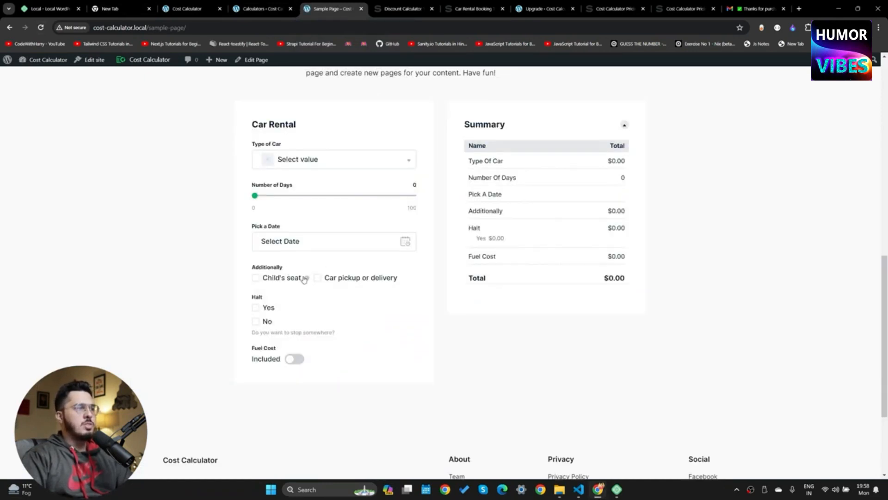
left_click_drag(246, 273, 294, 281)
left_click(304, 157)
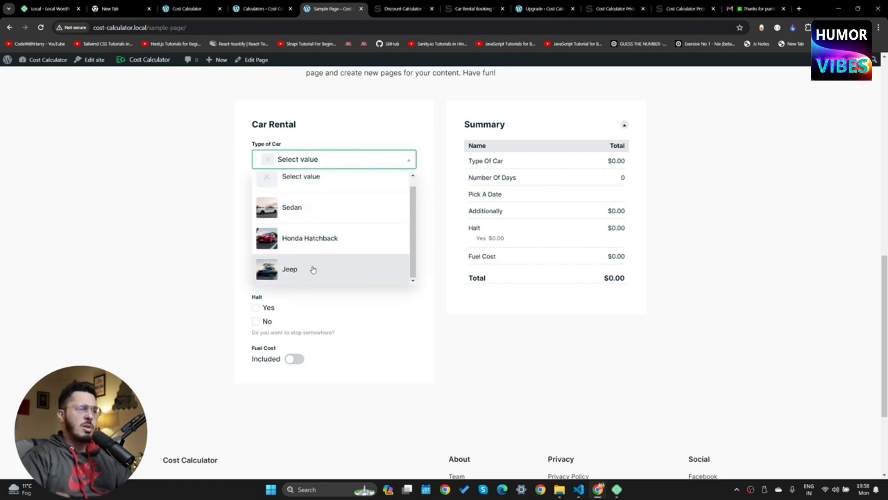
scroll(323, 271, "down", 3)
scroll(335, 274, "up", 4)
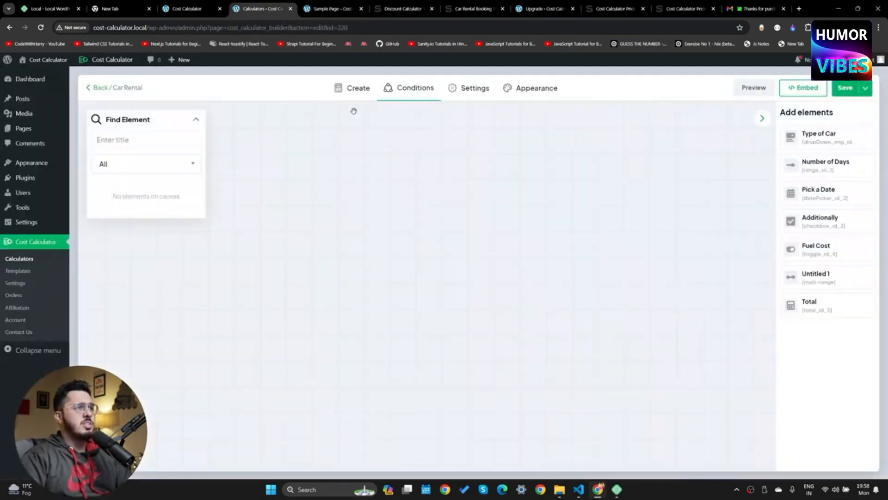
Place Type of Car on the conditions canvas and confirm Child's seat adds $25.00
left_click(261, 9)
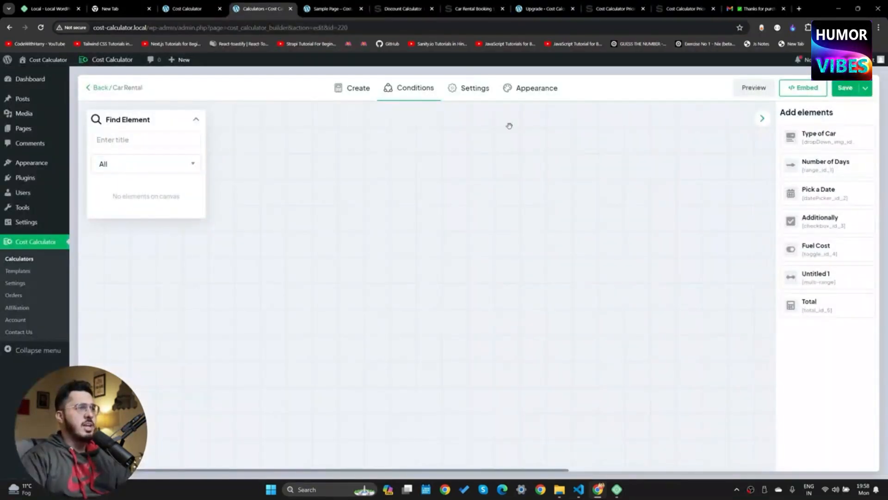
left_click(864, 137)
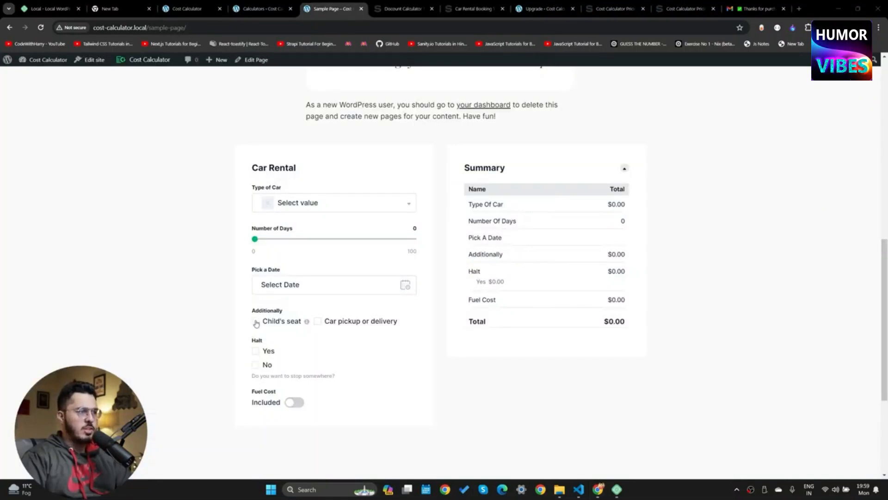
left_click(256, 321)
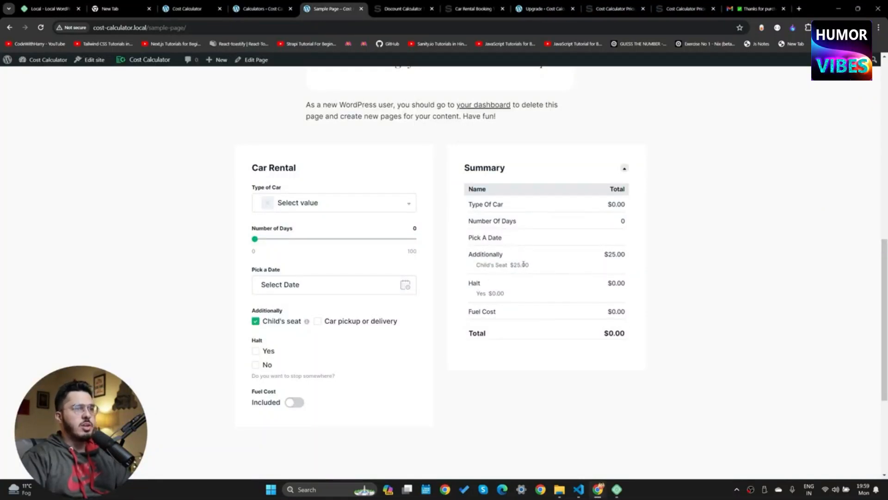
left_click(269, 5)
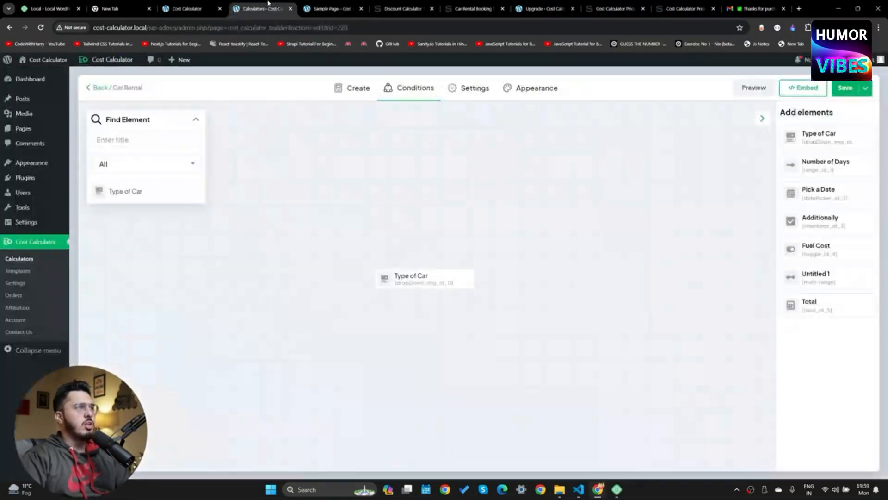
Add an Additionally node and link Type of Car to it
left_click(863, 222)
left_click_drag(425, 274, 614, 258)
left_click(457, 277)
left_click_drag(474, 278, 550, 257)
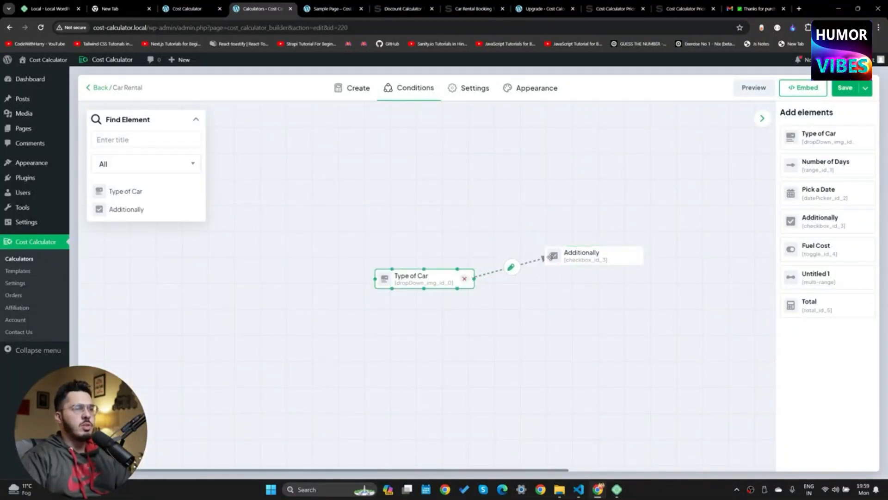
left_click(512, 267)
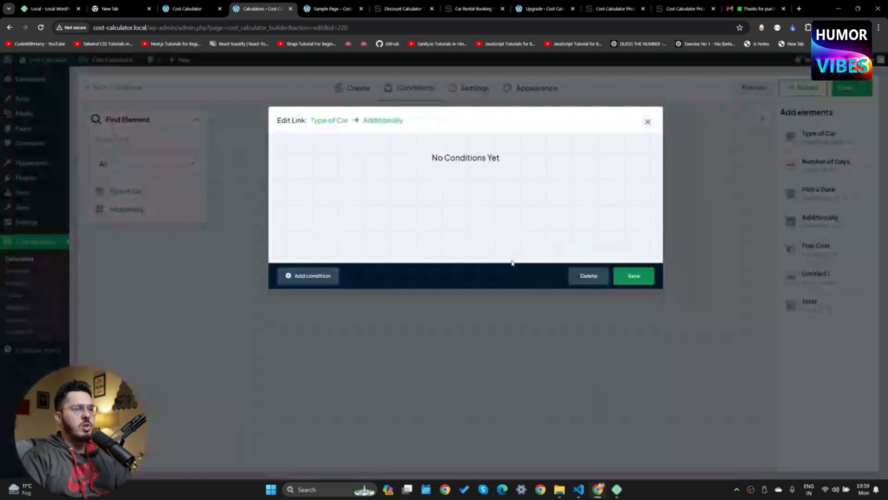
Set the link's condition to hide Additionally when Jeep is selected
left_click(332, 275)
left_click(366, 159)
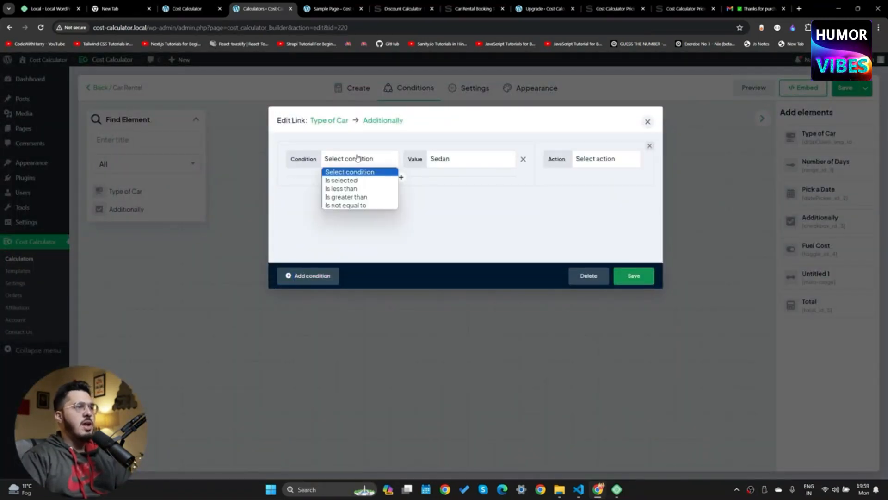
left_click(355, 181)
left_click(462, 161)
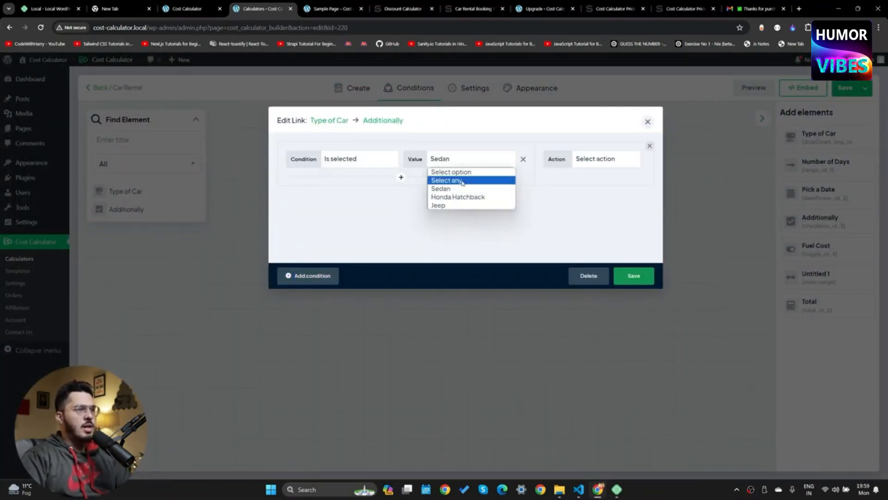
left_click(458, 206)
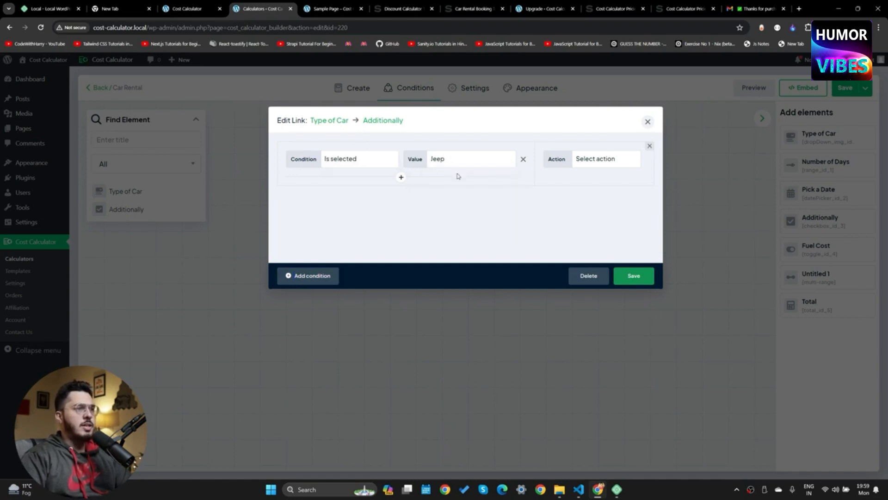
left_click(600, 166)
left_click(583, 186)
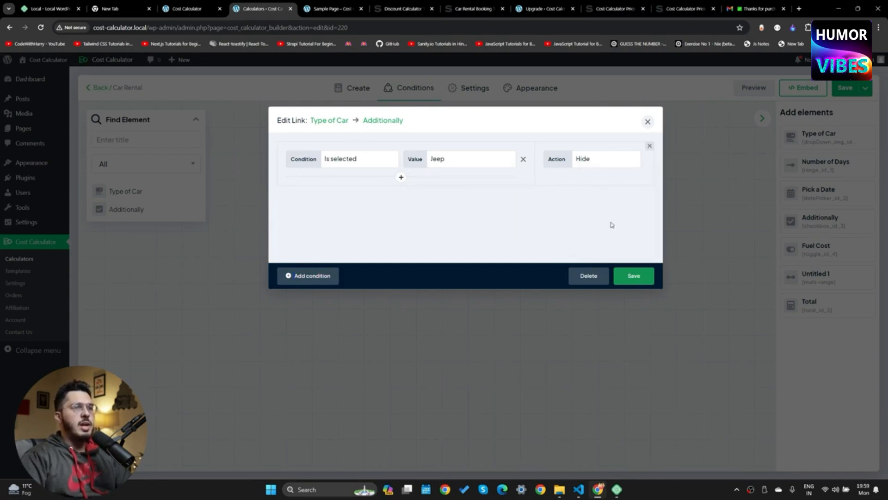
Save the condition link and the calculator, returning to the Conditions view
left_click(637, 277)
left_click(847, 88)
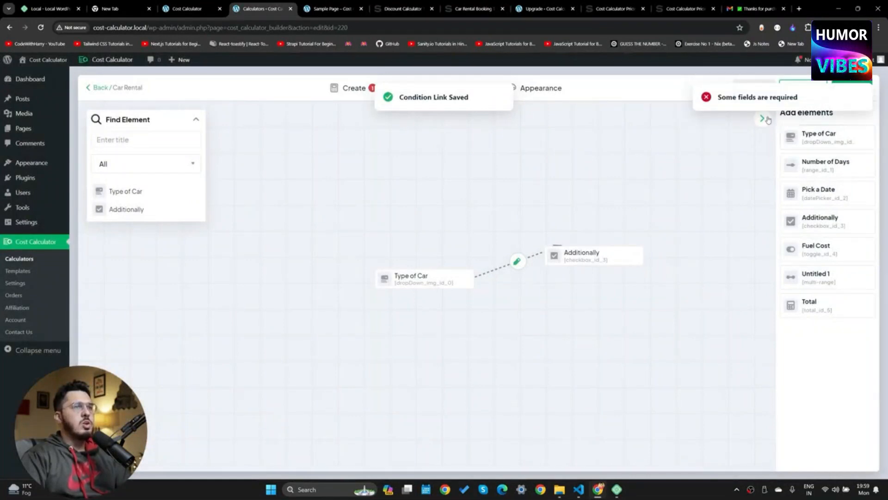
left_click(368, 92)
left_click(399, 90)
Delete the unfinished Multi range field from the element list
left_click(351, 87)
left_click(245, 341)
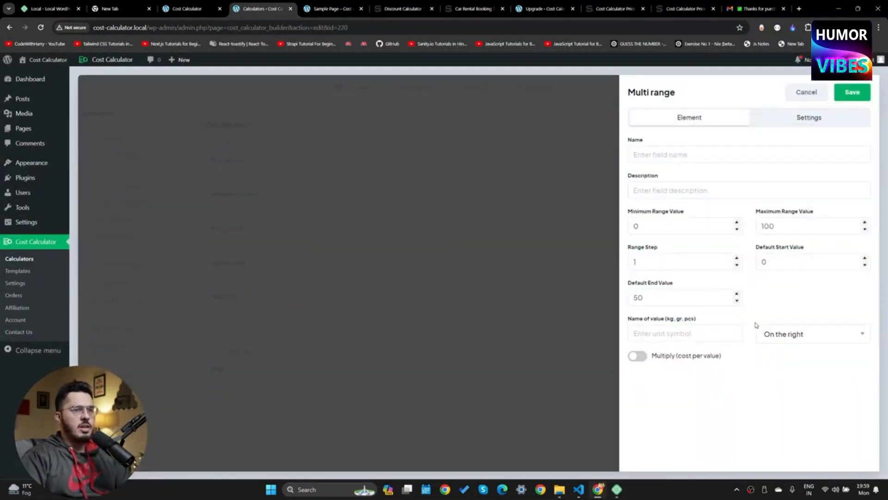
left_click(806, 92)
left_click(418, 336)
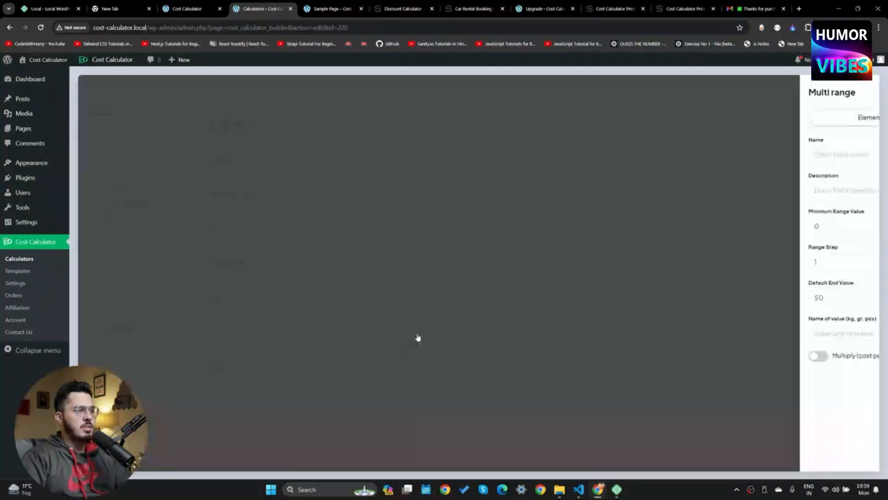
left_click(441, 335)
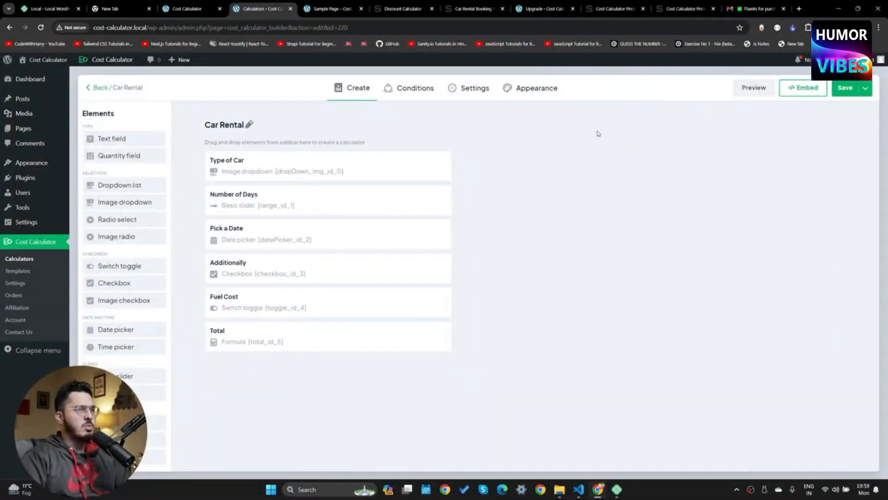
Save the Car Rental calculator and reload the live Sample Page
left_click(861, 93)
left_click(331, 8)
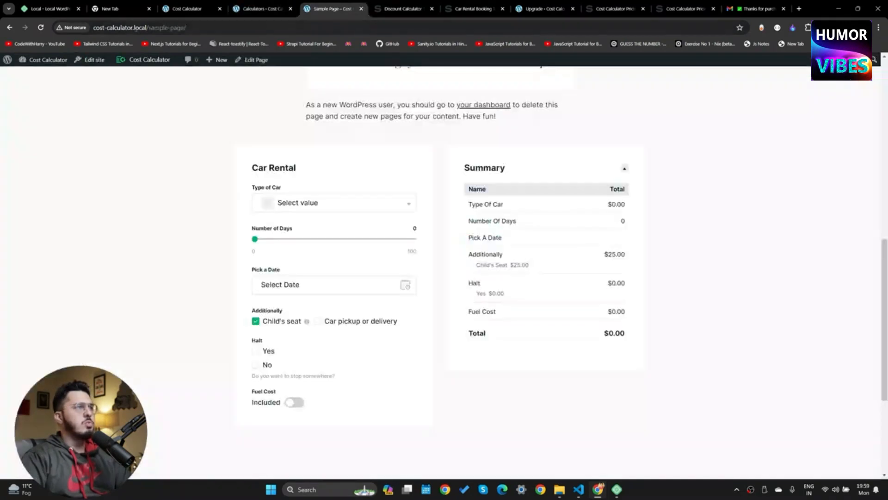
left_click(43, 28)
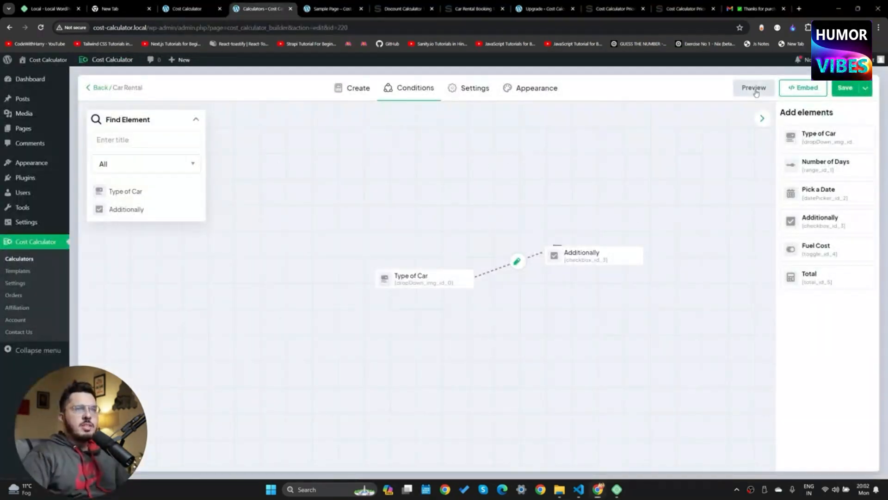
In the desktop preview, check Jeep hides Additionally and Sedan brings it back
left_click(754, 88)
left_click(475, 122)
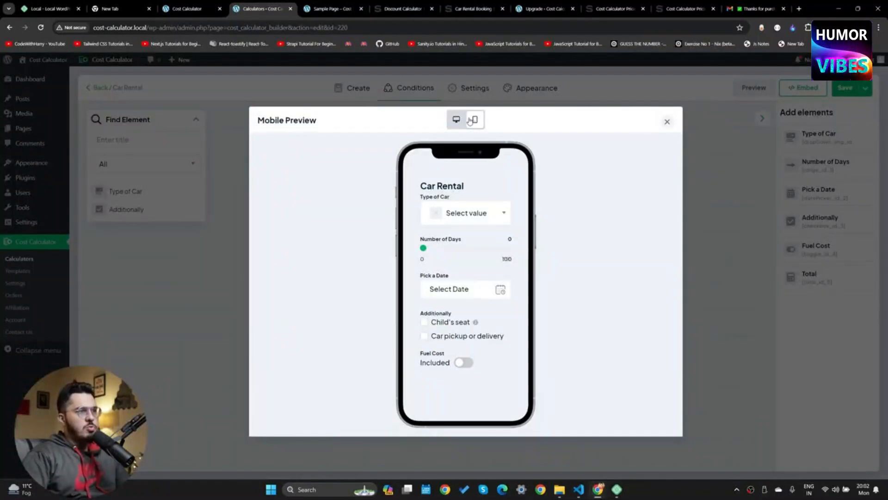
left_click(460, 119)
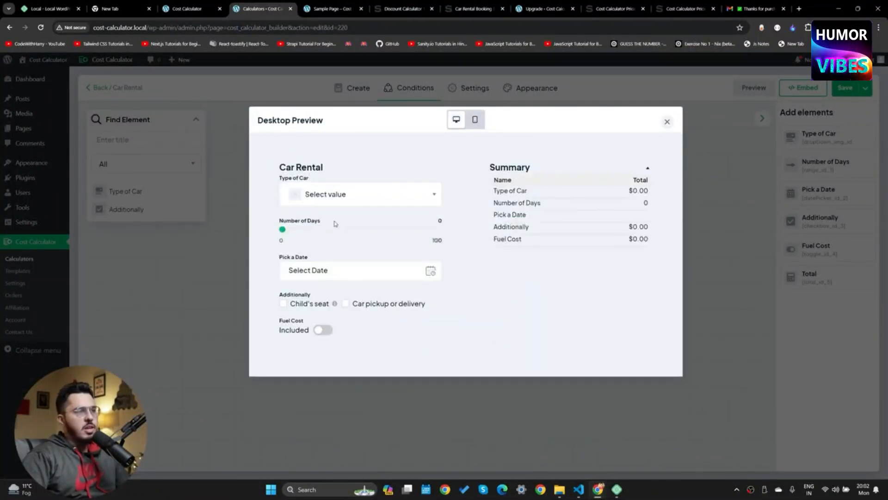
left_click(328, 197)
scroll(323, 287, "down", 1)
left_click(331, 303)
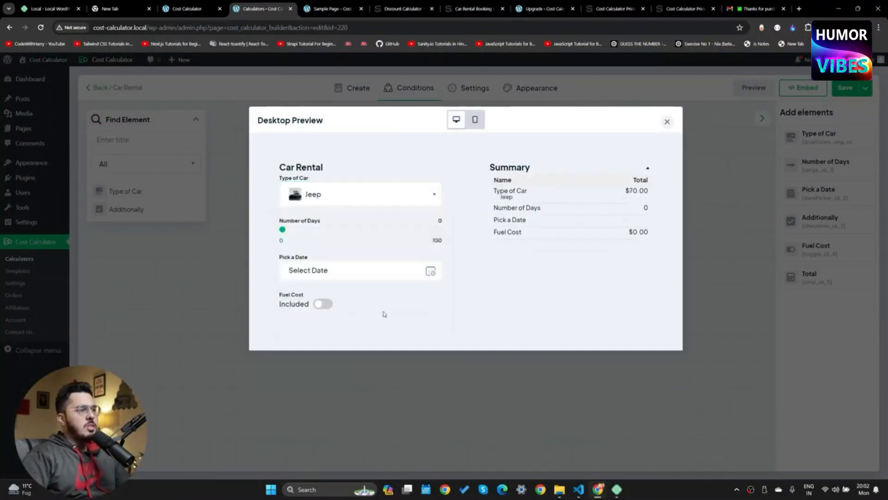
left_click(363, 194)
left_click(340, 250)
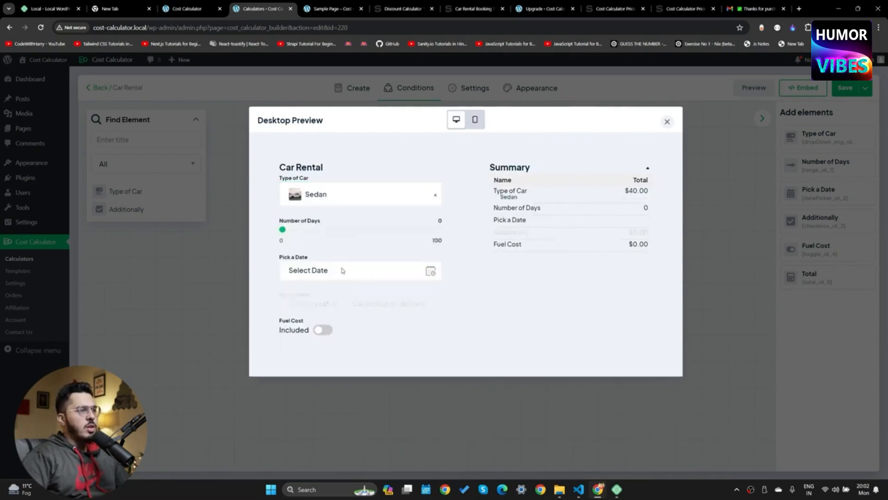
Pick Honda Hatchback, then Jeep, and close the preview
left_click(382, 196)
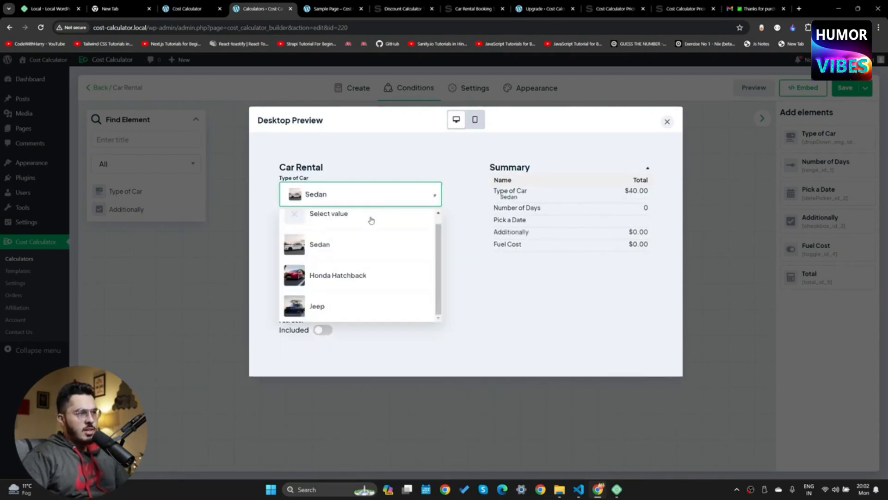
left_click(342, 276)
left_click(359, 195)
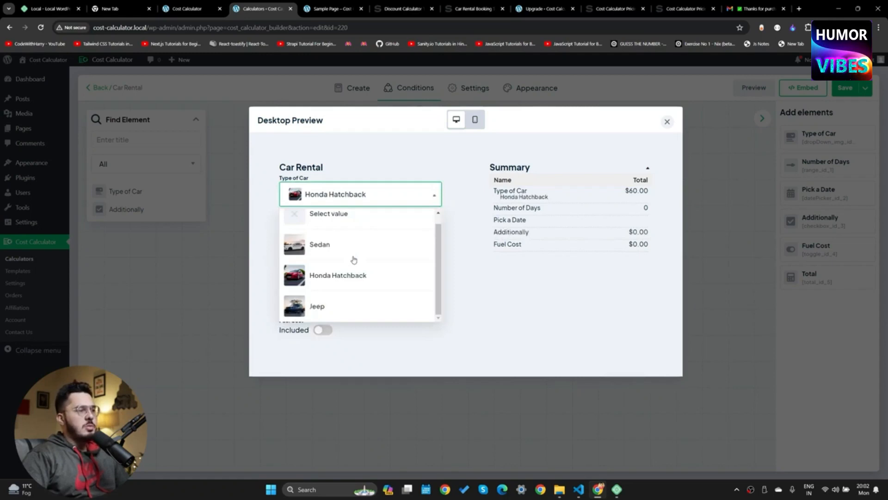
left_click(311, 310)
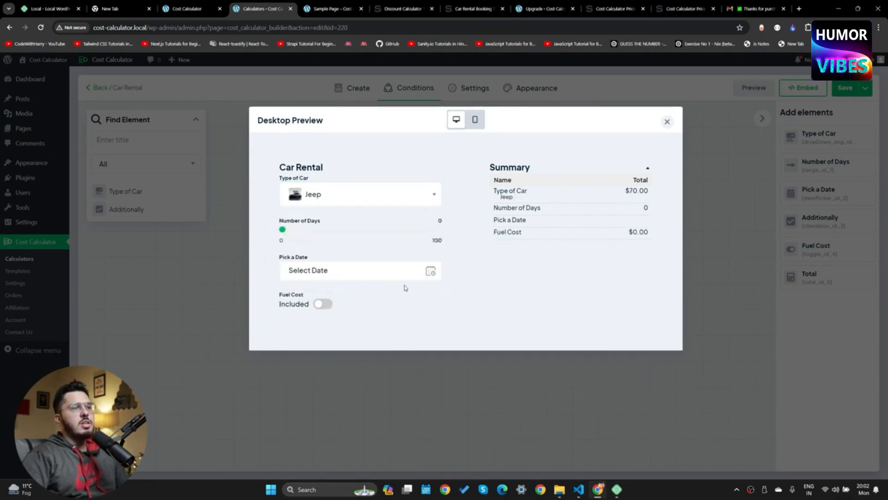
left_click(667, 122)
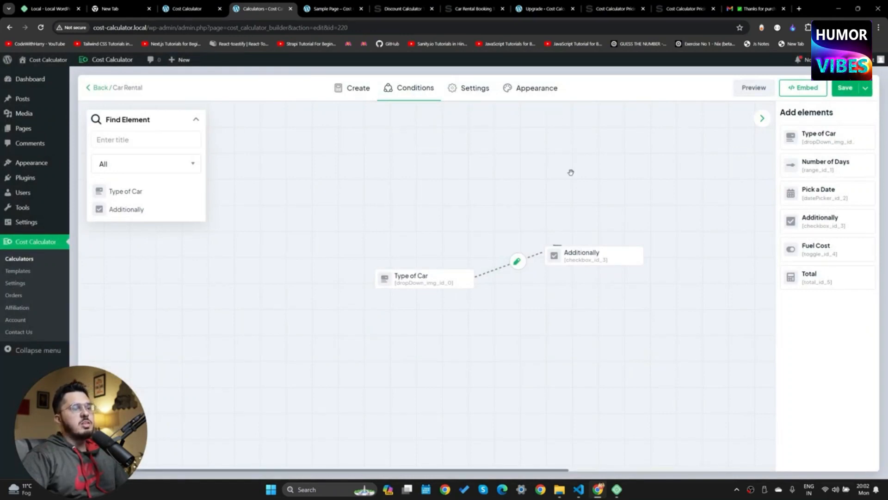
Move the Type of Car and Additionally nodes higher and check the empty Orders list
left_click_drag(450, 280, 393, 193)
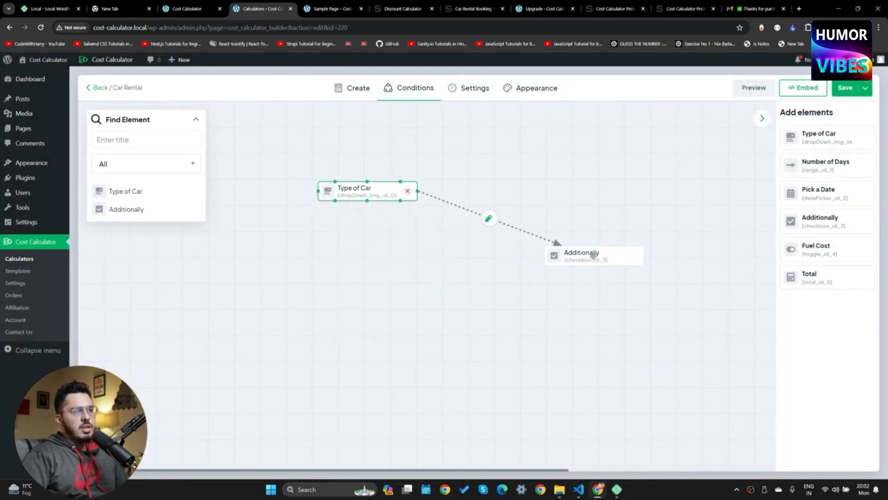
left_click_drag(593, 255, 575, 160)
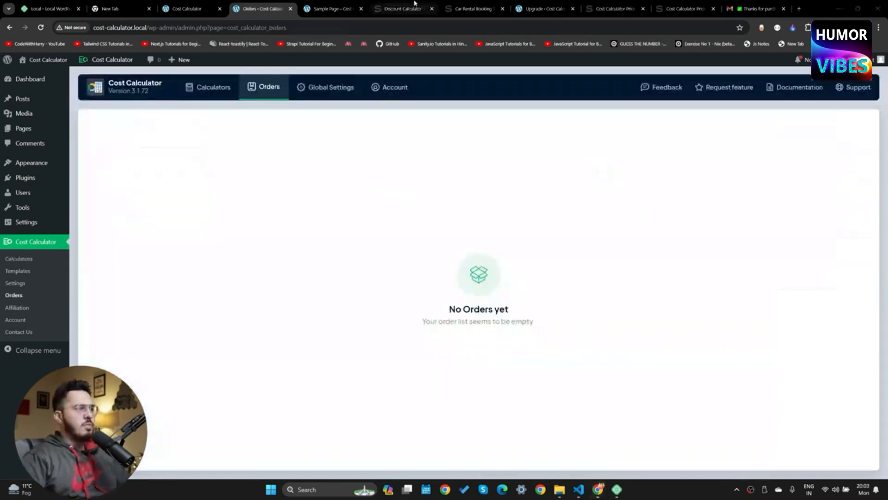
left_click_drag(404, 196, 560, 331)
left_click(562, 330)
Reopen the Car Rental calculator from the Calculators list for editing
left_click(19, 259)
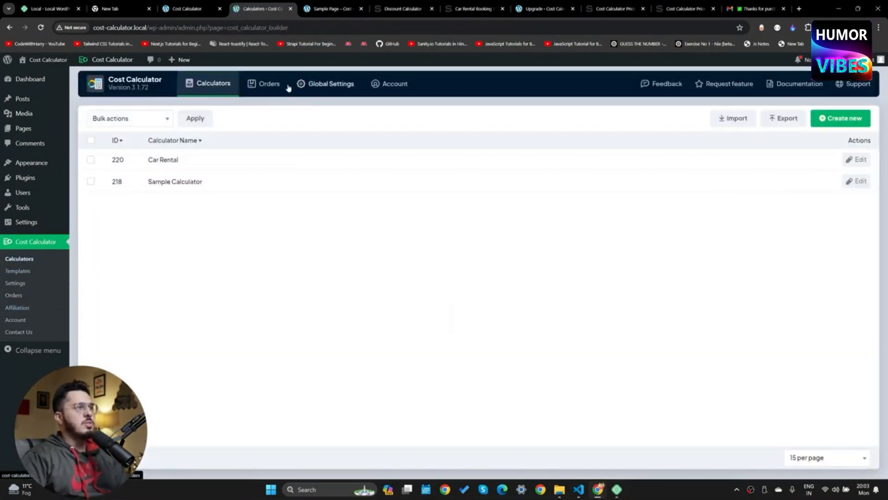
left_click(170, 160)
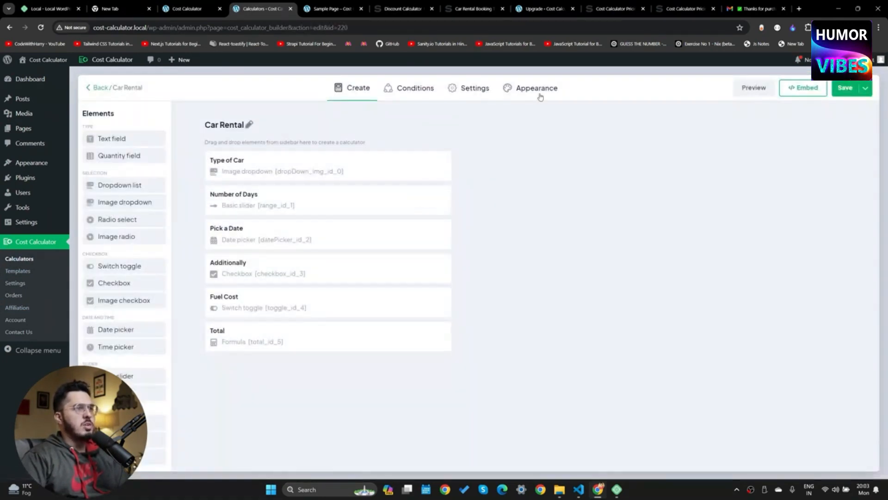
left_click(484, 87)
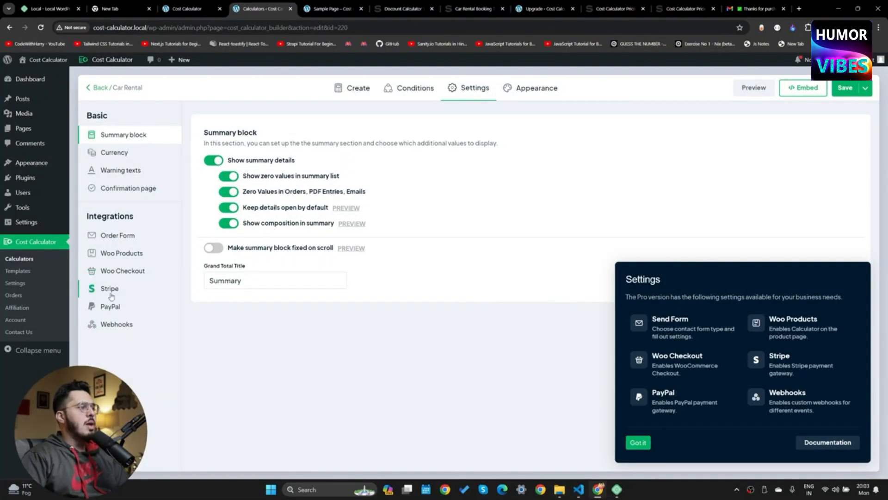
Switch on PayPal for the calculator, keeping the Sandbox account type
left_click(129, 304)
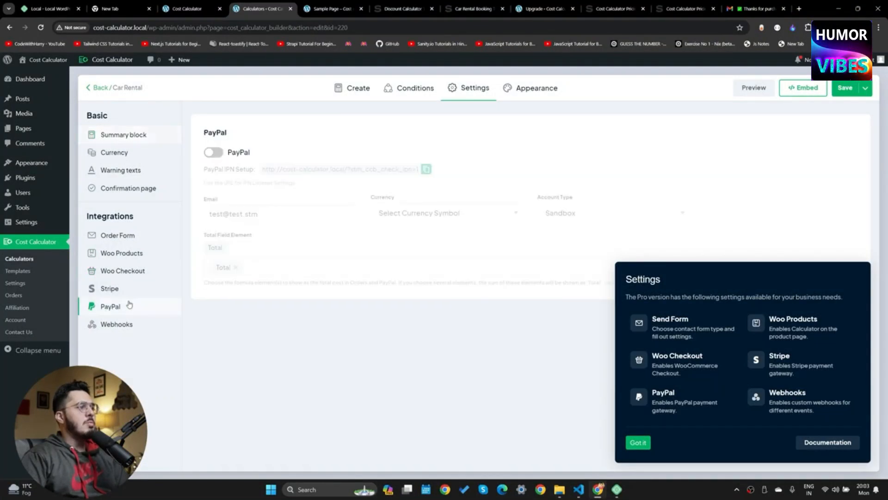
left_click(221, 156)
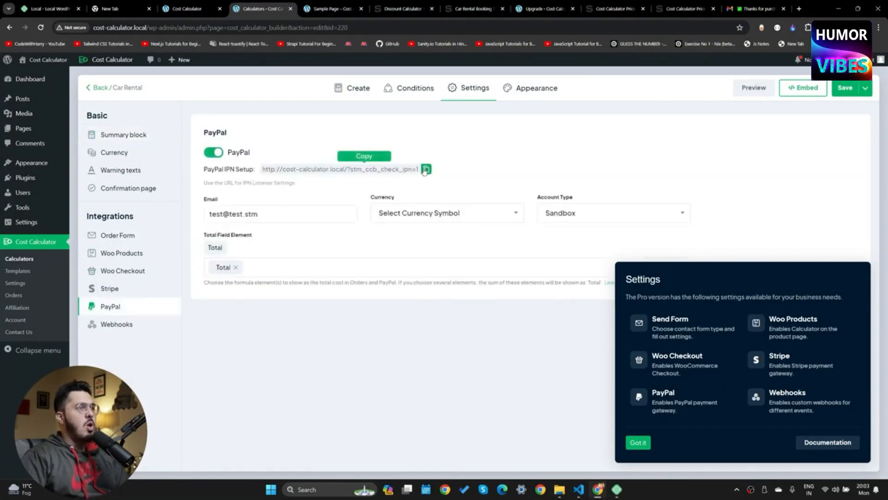
left_click_drag(271, 213, 165, 218)
left_click(428, 214)
left_click(566, 180)
left_click(581, 224)
left_click(577, 225)
left_click(638, 442)
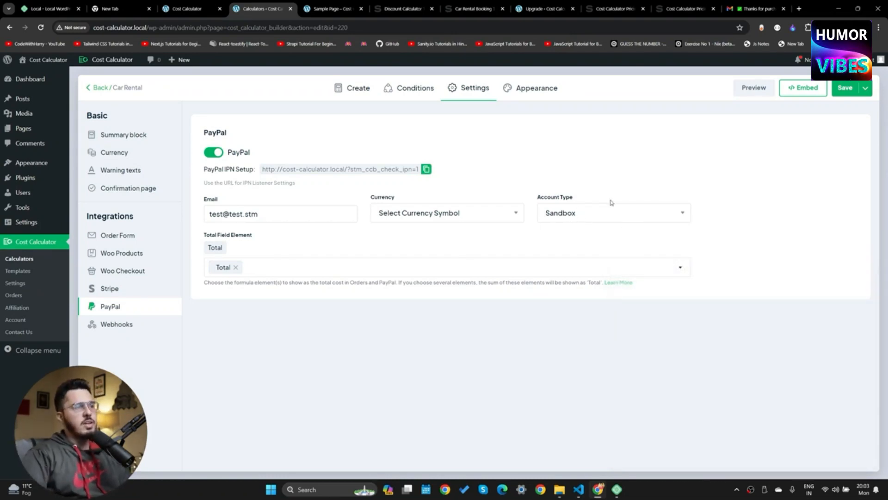
left_click(583, 212)
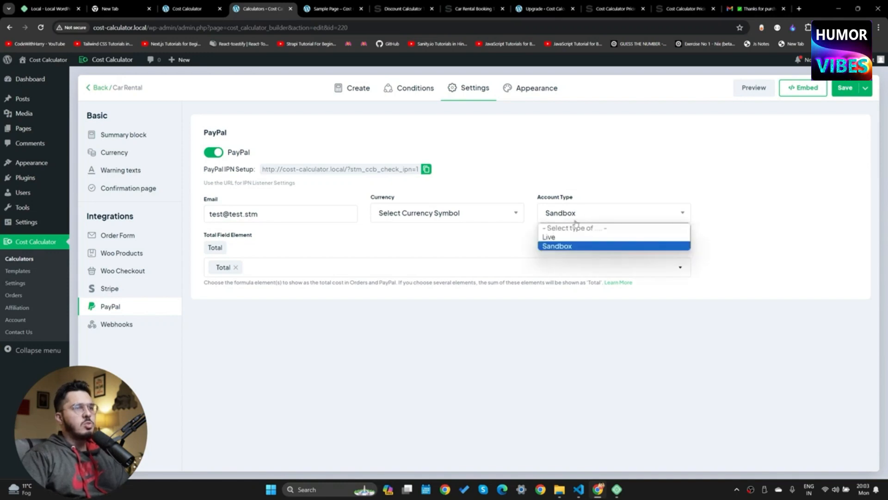
left_click(560, 241)
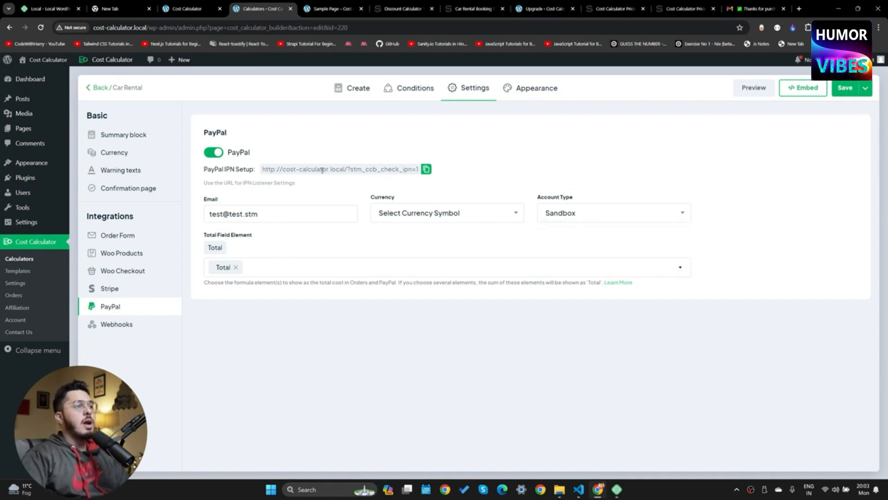
left_click(561, 217)
Set the currency to Indian rupee, enter the owner's PayPal email, and save
left_click(407, 214)
scroll(405, 323, "down", 3)
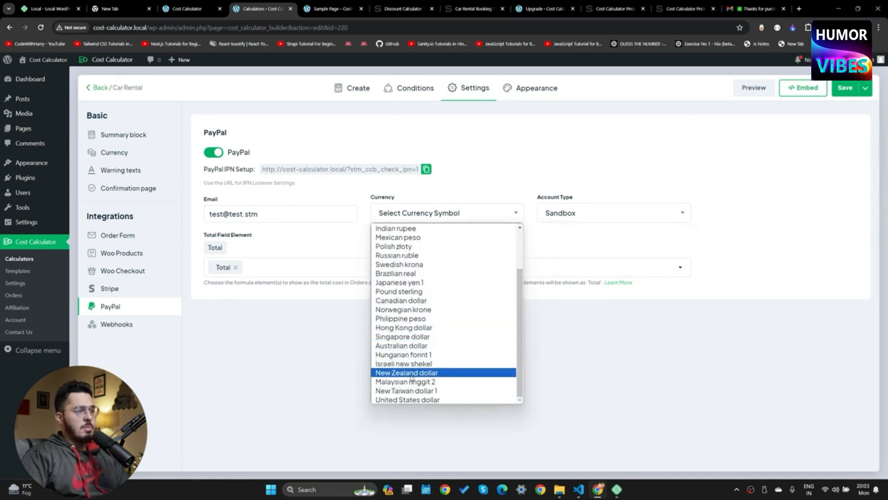
scroll(421, 351, "up", 2)
left_click(407, 281)
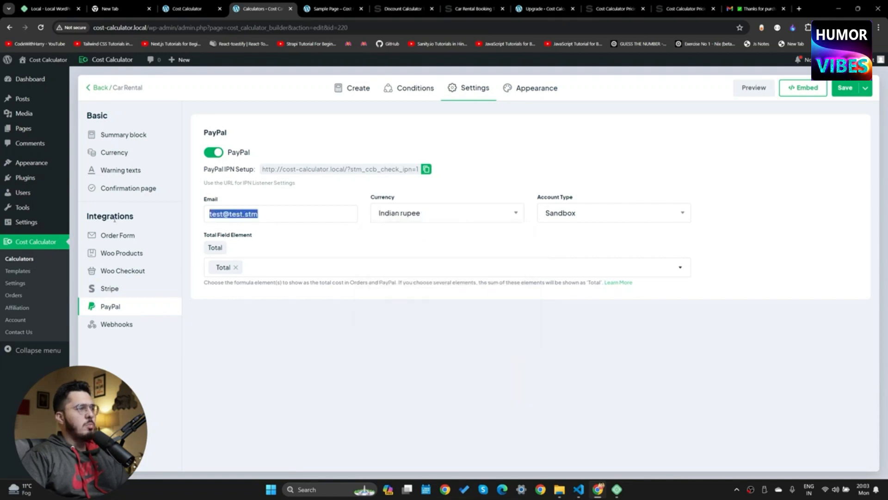
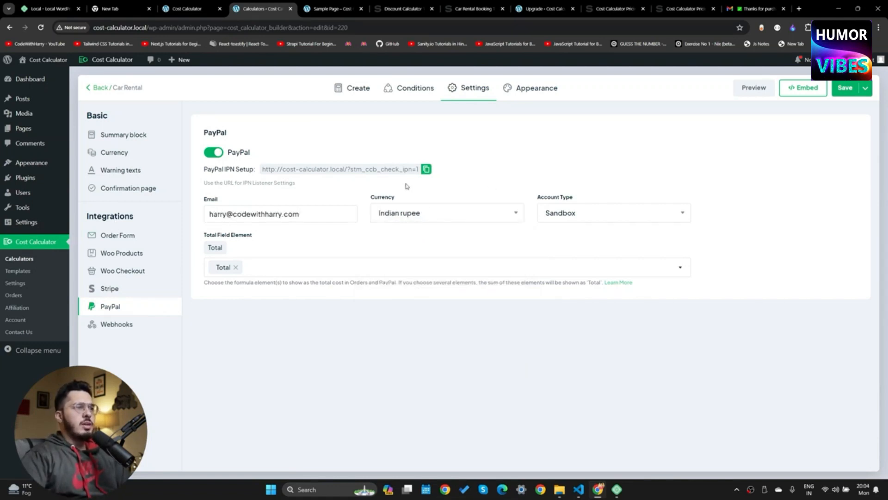
left_click(844, 89)
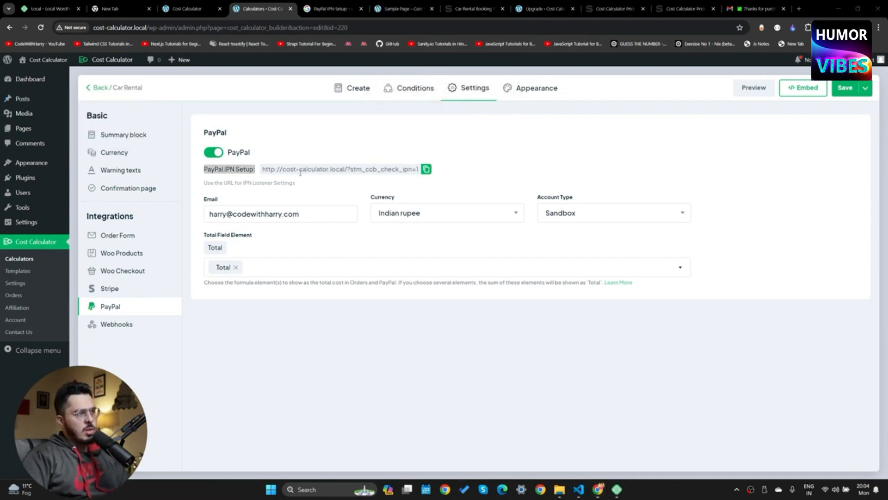
left_click_drag(204, 169, 452, 163)
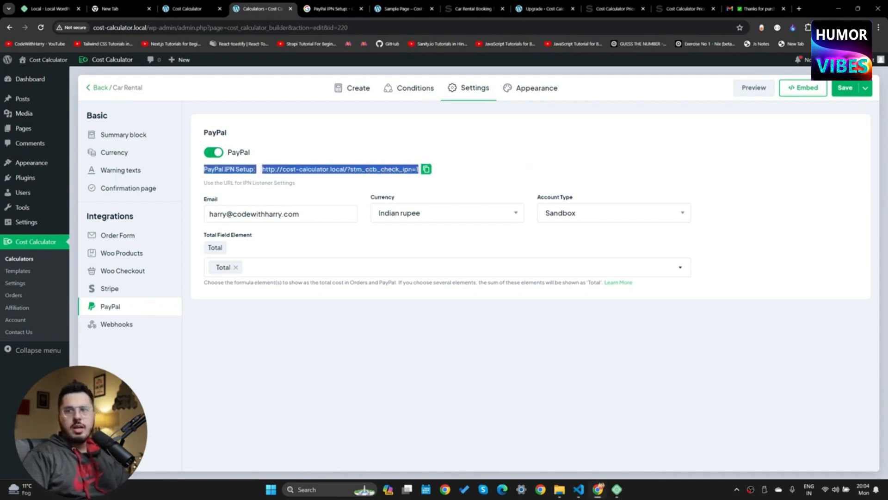
left_click(121, 272)
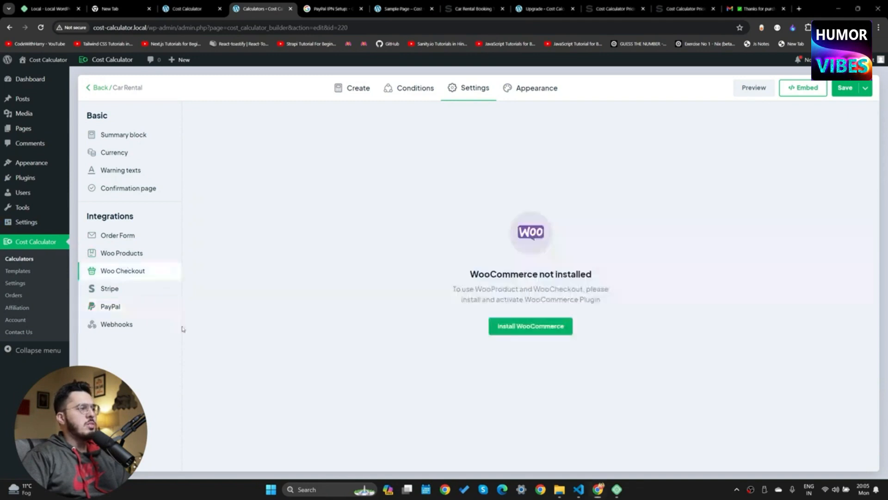
Enable the order form and apply contact form email settings to all calculators
left_click(146, 254)
left_click(128, 237)
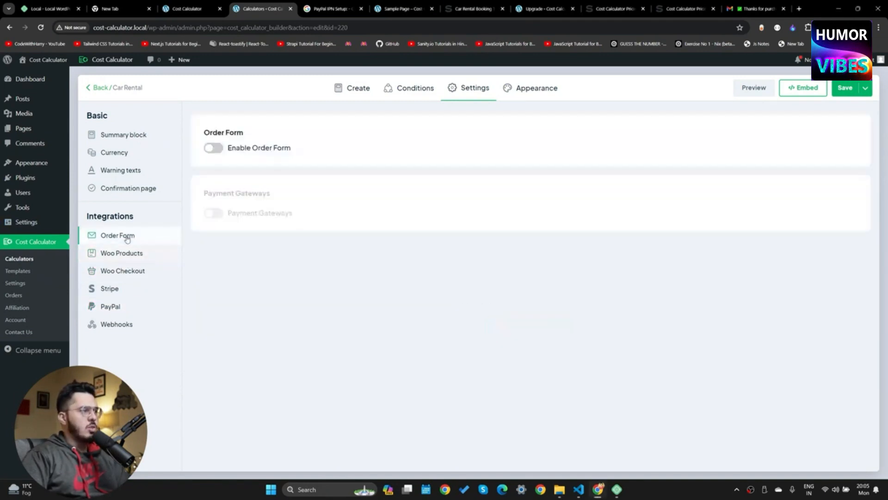
left_click(214, 148)
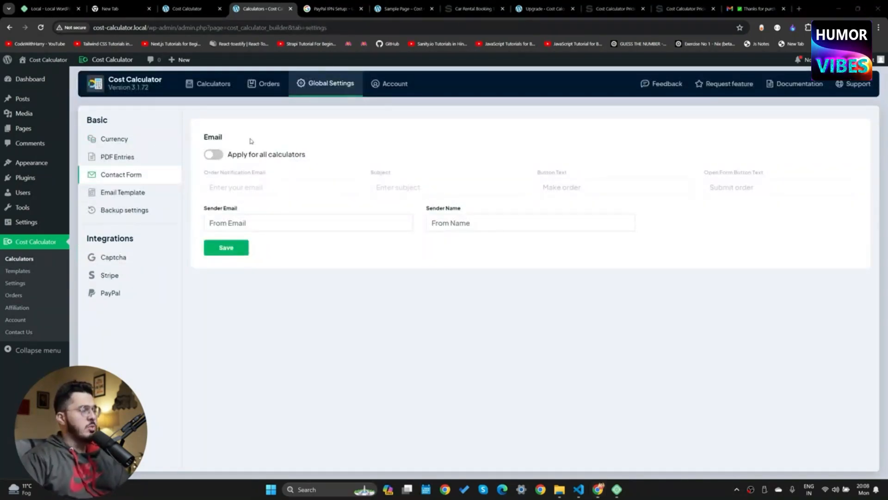
left_click(216, 154)
left_click_drag(247, 154, 327, 155)
left_click(327, 155)
left_click_drag(215, 173, 275, 174)
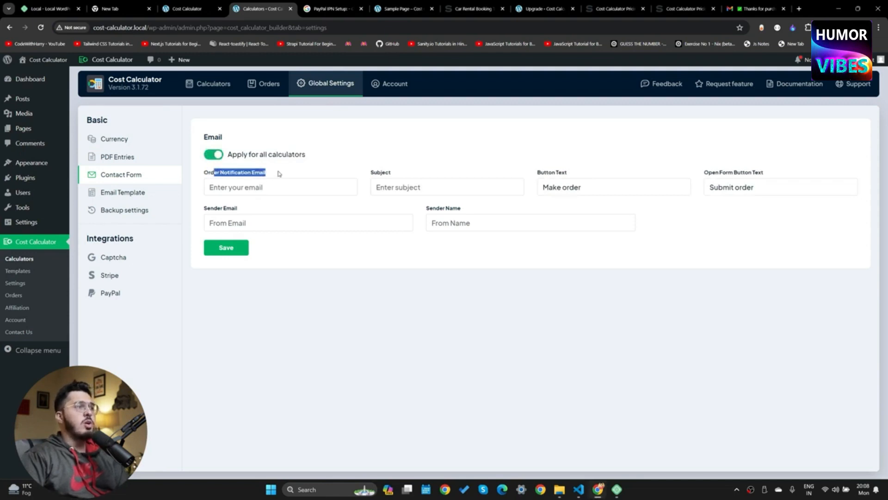
left_click(506, 170)
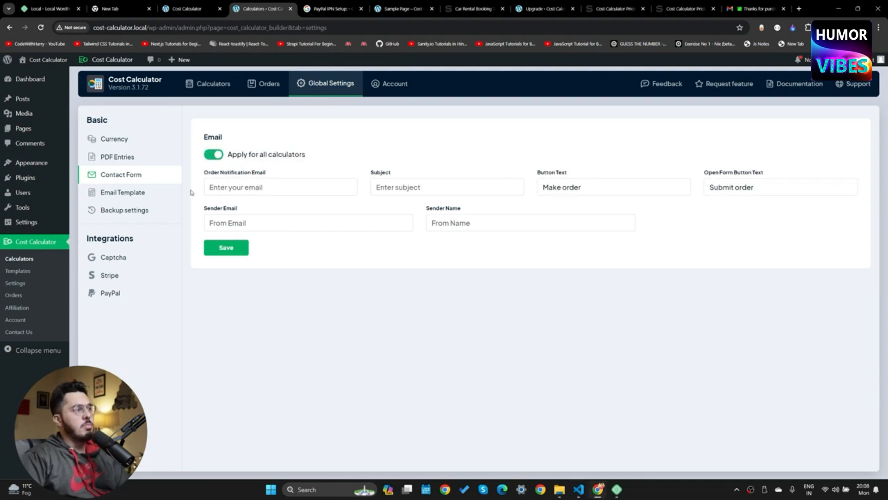
Apply the PDF Entries settings to all calculators
left_click(133, 156)
left_click(214, 161)
left_click_drag(250, 162, 338, 169)
left_click(331, 168)
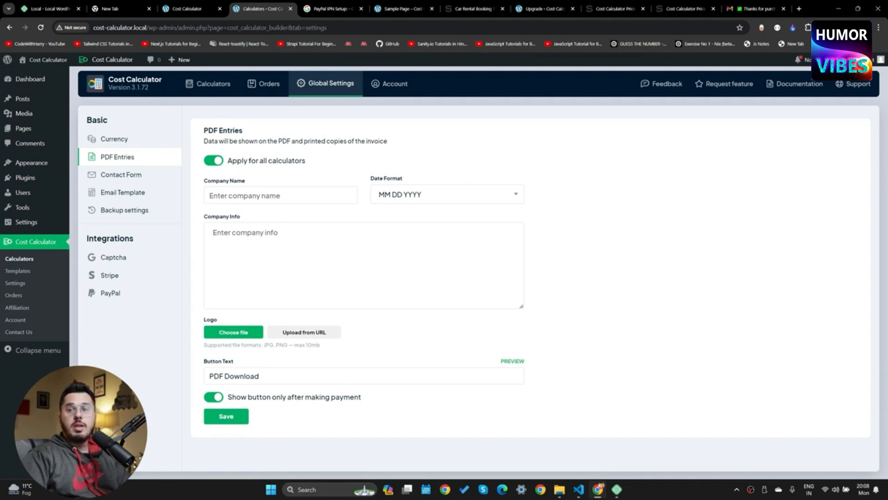
Review the global Stripe, PayPal and Currency settings, then open the Orders list
left_click(119, 278)
left_click(121, 294)
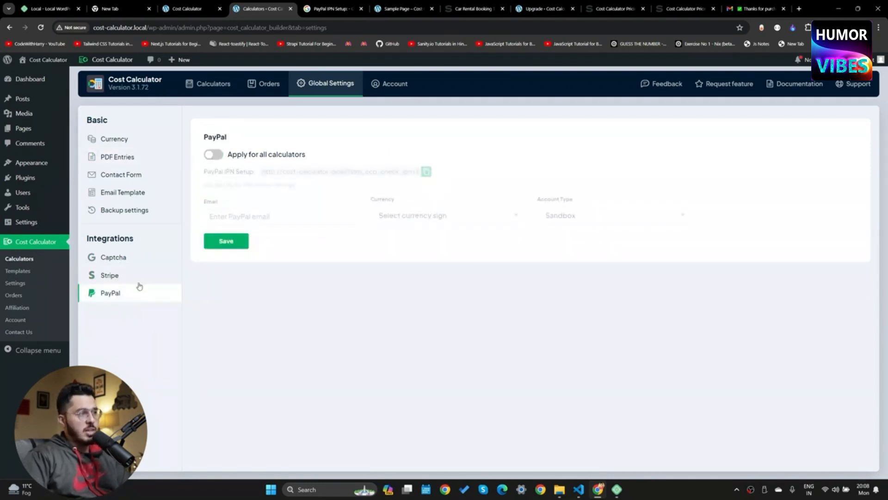
left_click_drag(218, 172, 262, 178)
left_click(257, 159)
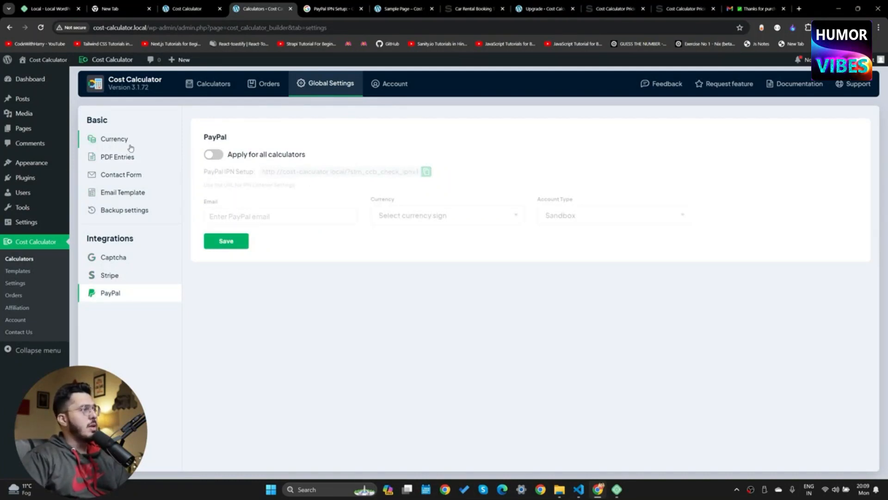
left_click(112, 140)
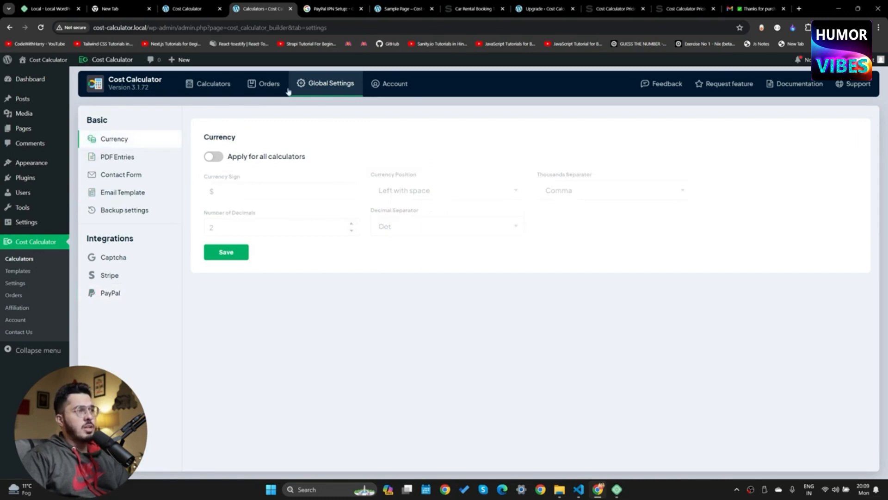
left_click(268, 84)
Read PayPal's guide on identifying the IPN listener, then return to Orders
key("ctrl+Tab")
left_click(240, 160)
left_click_drag(300, 124, 602, 340)
left_click(594, 271)
left_click(285, 4)
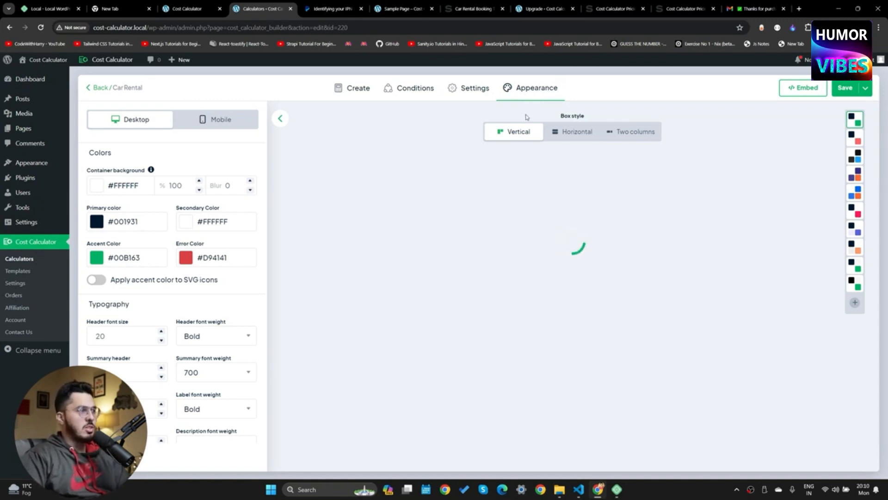
Lay the calculator out horizontally in two columns and set the accent colour to purple #2310DD
left_click(560, 131)
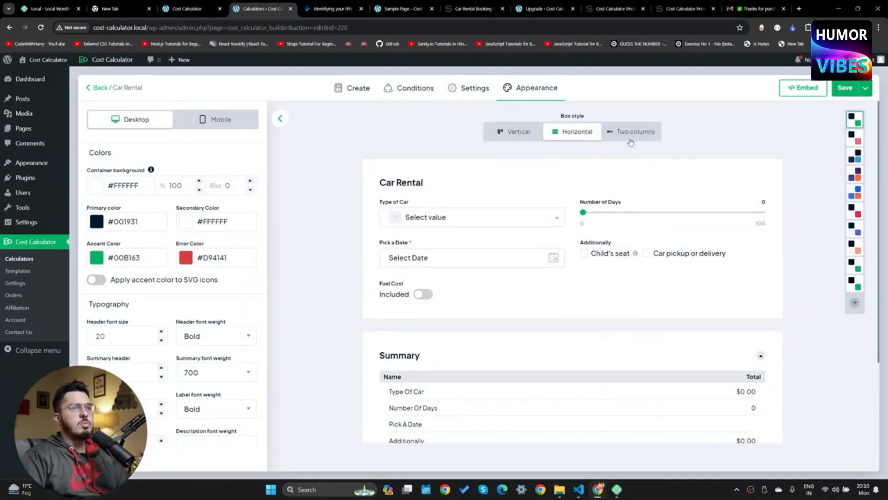
left_click(631, 135)
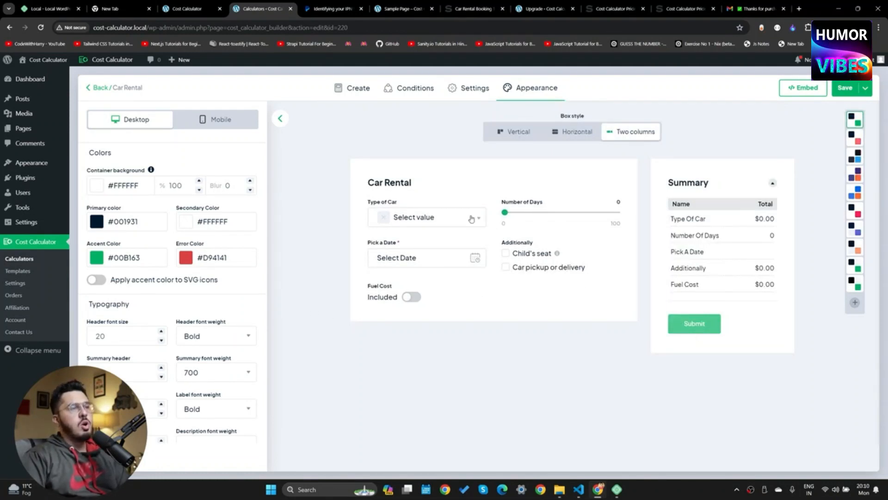
left_click(188, 260)
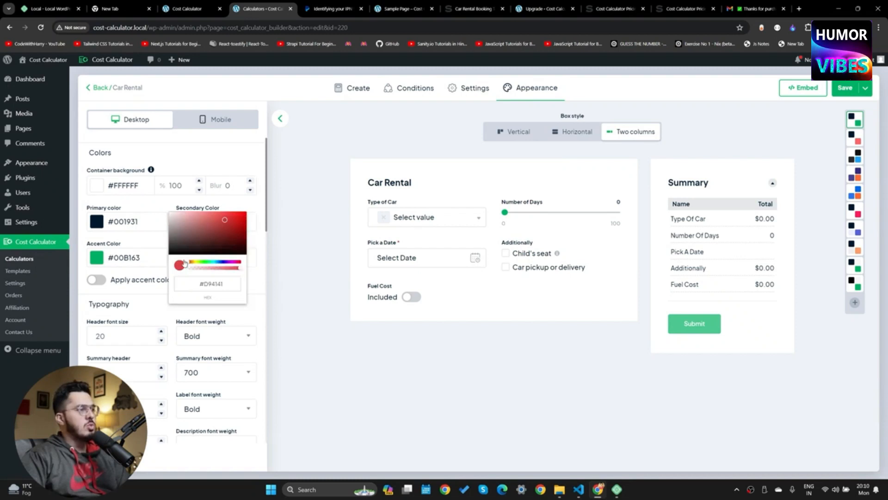
left_click(292, 185)
left_click(96, 262)
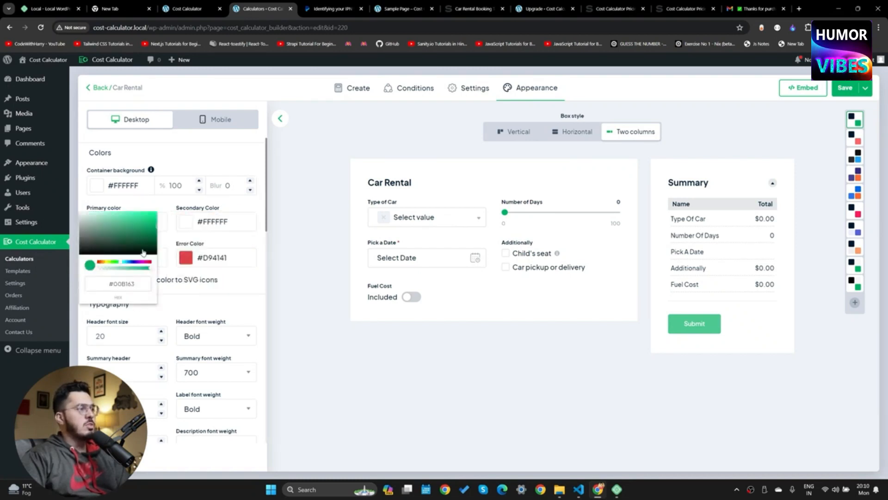
left_click(134, 262)
mouse_move(139, 237)
left_mouse_down()
mouse_move(108, 213)
mouse_move(134, 209)
mouse_move(145, 218)
mouse_move(132, 215)
mouse_move(181, 224)
mouse_move(152, 218)
left_mouse_up()
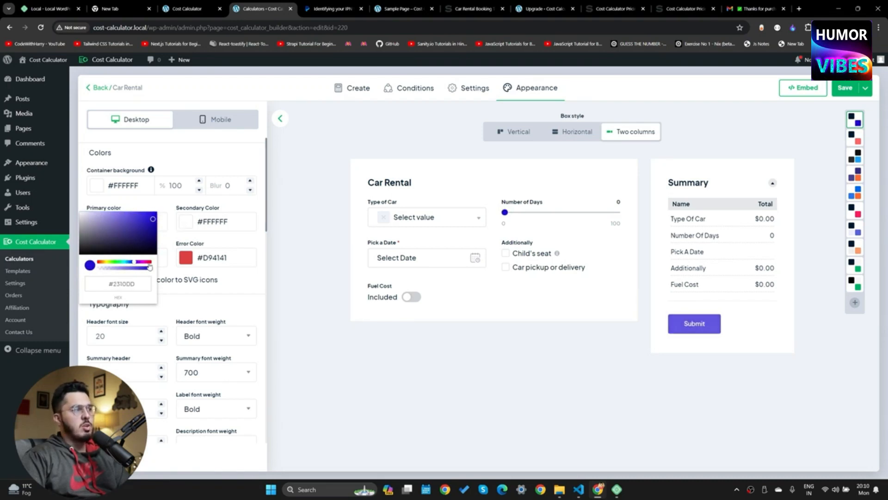
left_click(384, 350)
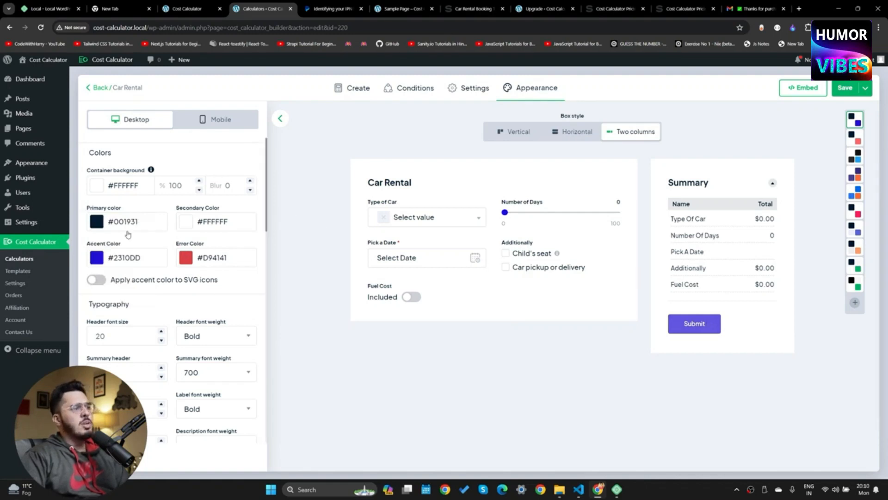
Change the error colour to pink #ED2D8DC2
left_click(185, 258)
left_click_drag(216, 258, 243, 266)
left_click_drag(236, 227, 249, 219)
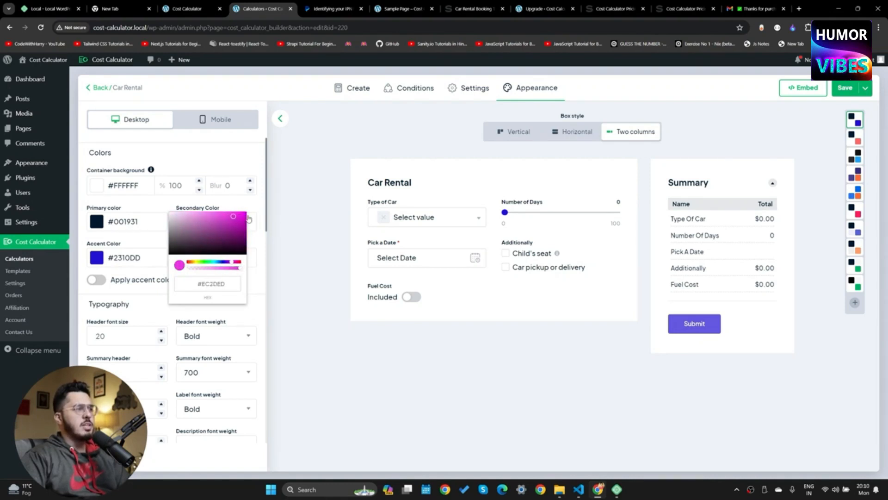
left_click_drag(228, 268, 254, 261)
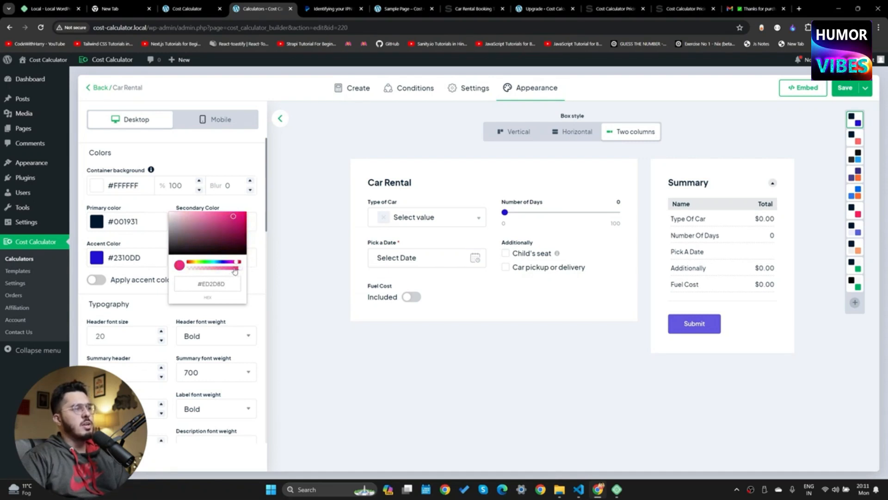
Test the preview's date field and 32 rental days, then view the mobile layout
left_click(451, 263)
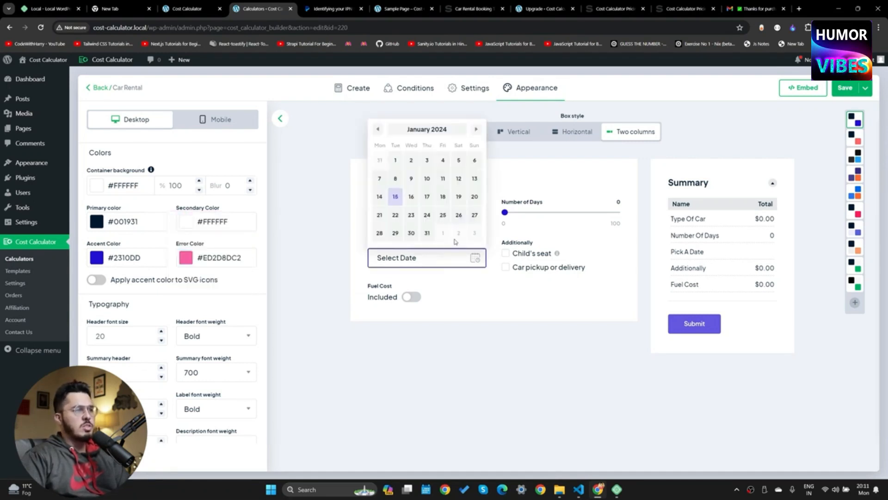
left_click_drag(519, 212, 541, 213)
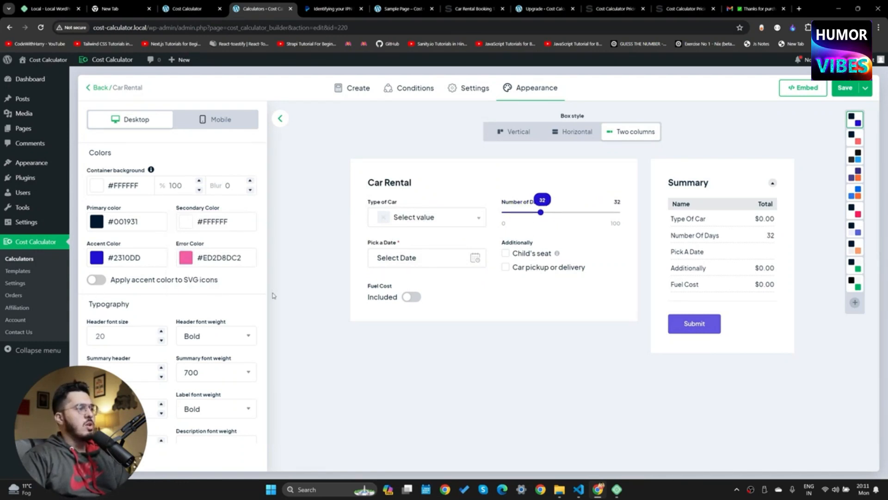
left_click(238, 125)
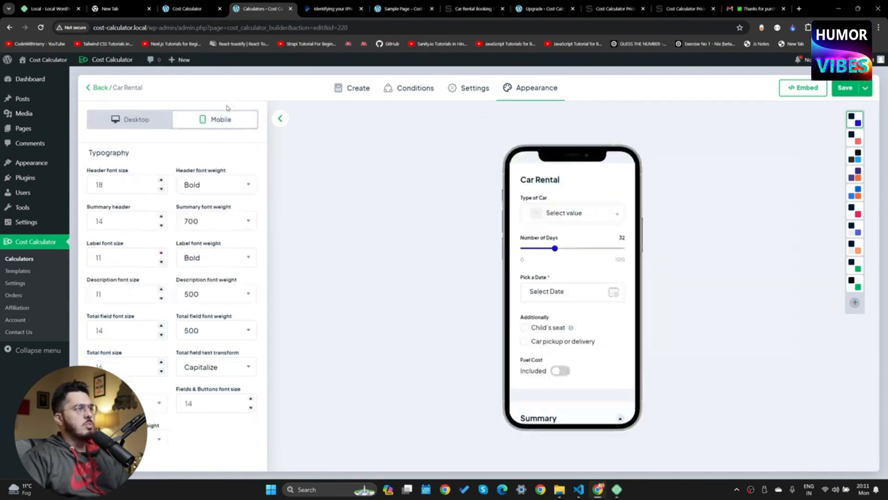
Save the appearance changes, then test the Number of Days slider in the desktop preview
scroll(579, 293, "down", 3)
left_click(845, 88)
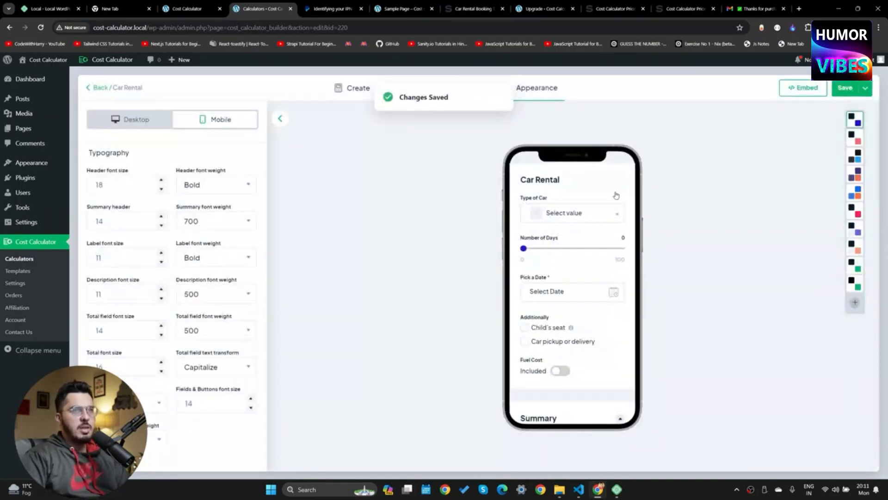
left_click(365, 89)
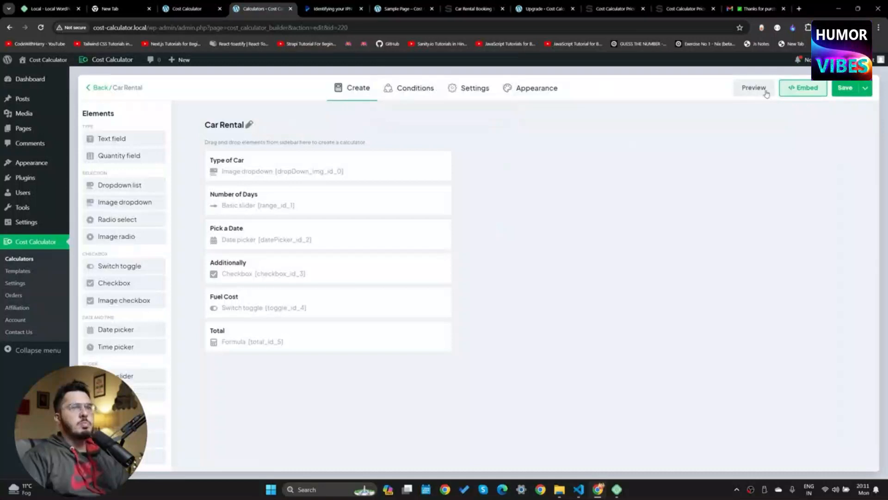
left_click(754, 87)
left_click_drag(428, 196, 437, 197)
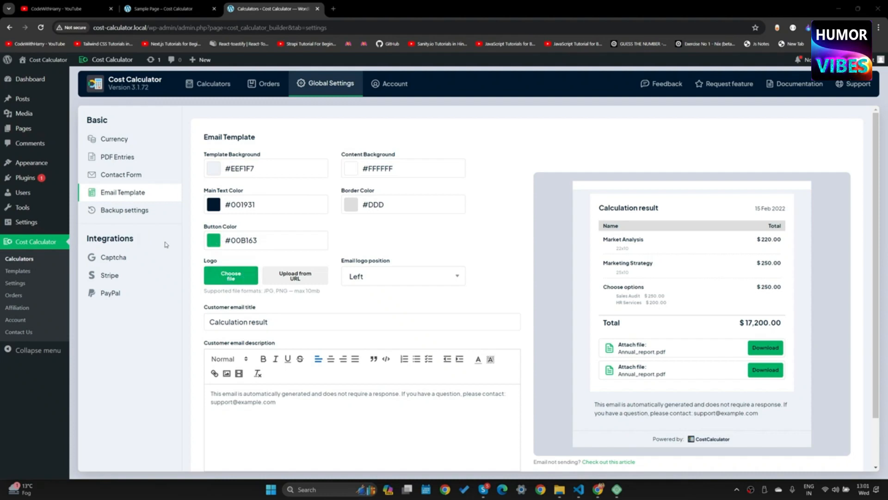
Set the email button colour to light green #5BE067 and select the whole customer email description
left_click(220, 248)
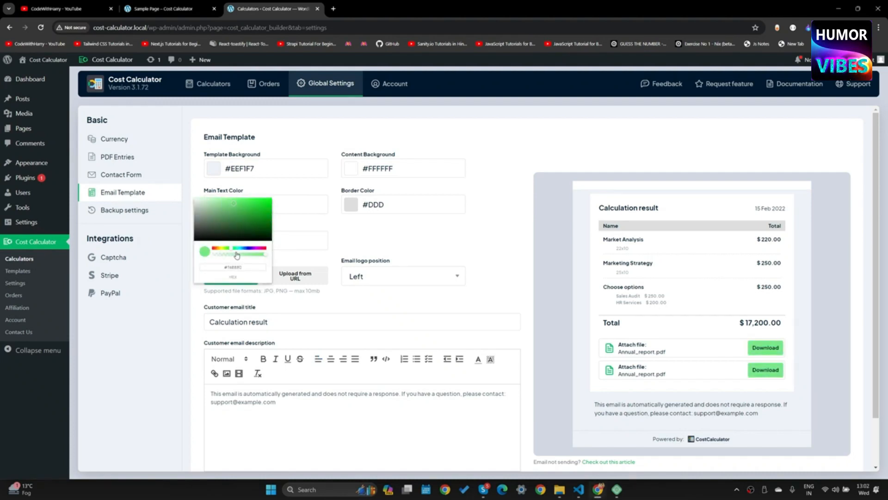
left_click(435, 298)
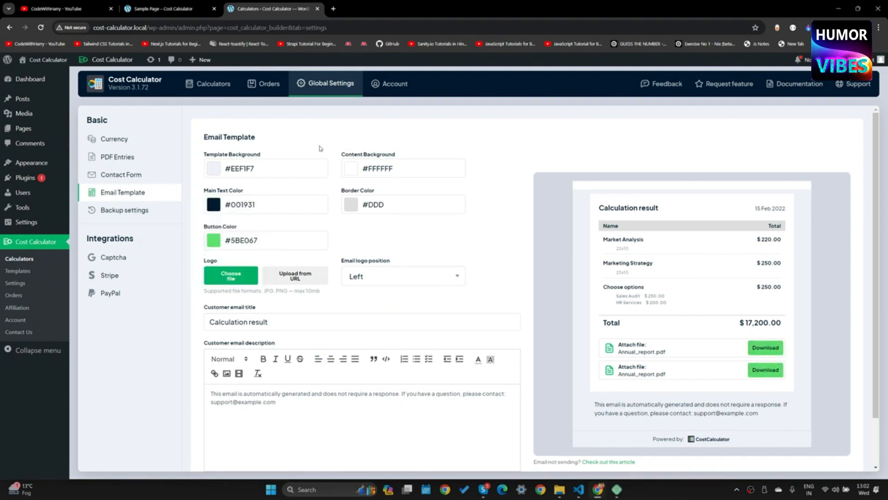
key("ctrl+a")
scroll(314, 367, "down", 1)
left_click_drag(238, 339, 426, 348)
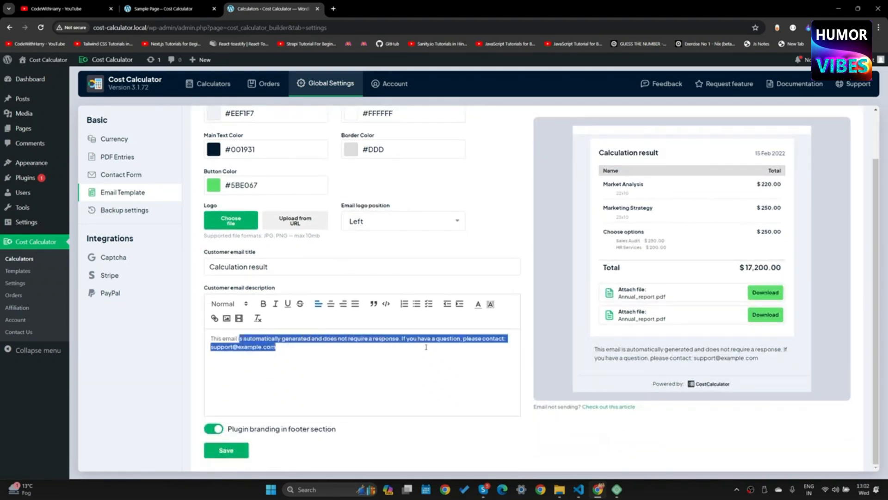
left_click(289, 352)
key("ctrl+a")
left_click(333, 367)
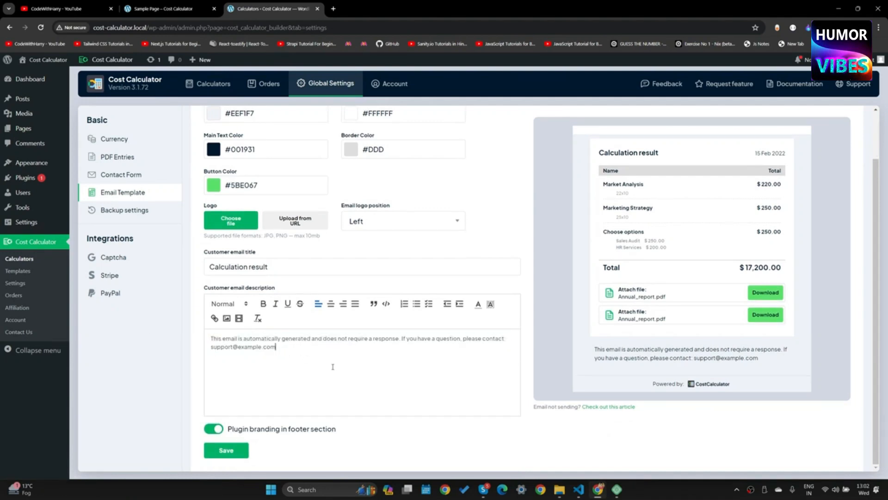
key("ctrl+a")
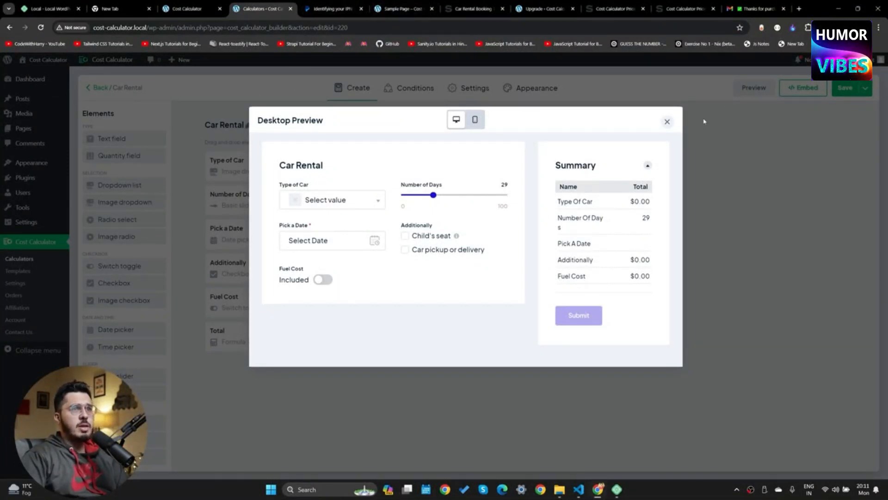
Close the desktop preview, go back to the Calculators list, and open Documentation
left_click(666, 122)
left_click(19, 259)
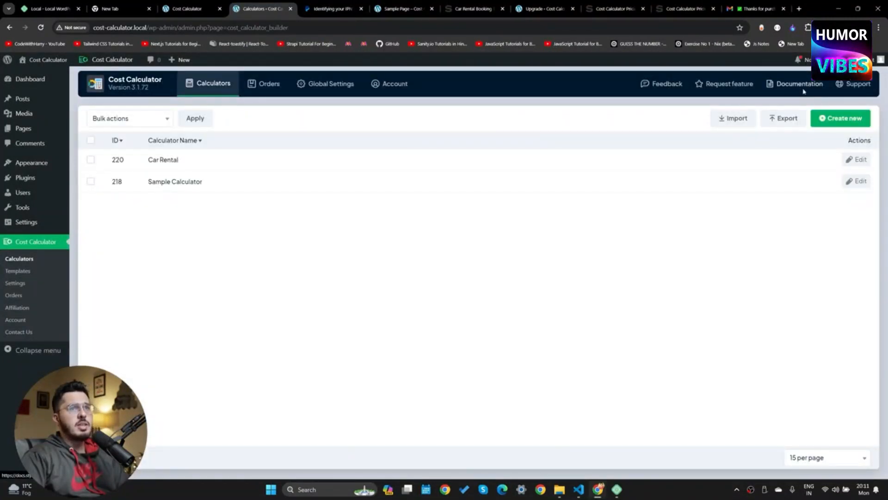
left_click(803, 84)
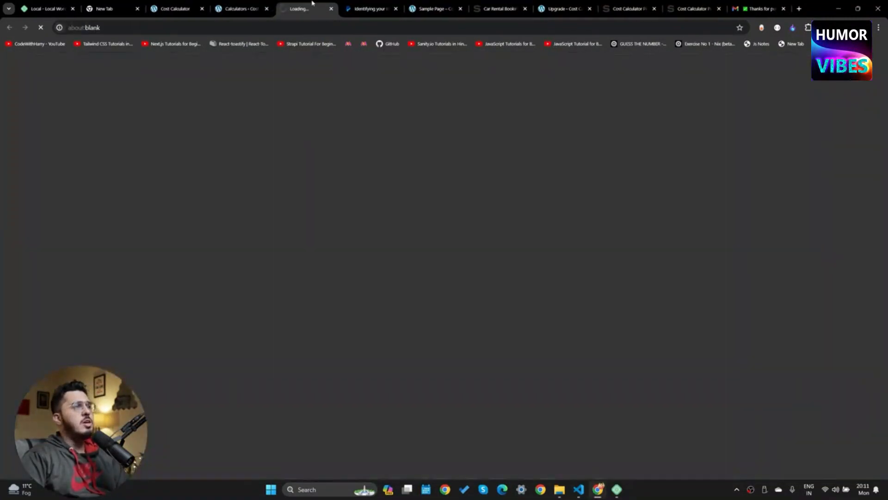
Scroll through the documentation overview, then return to the cost-calculator.local homepage tab
scroll(290, 331, "down", 2)
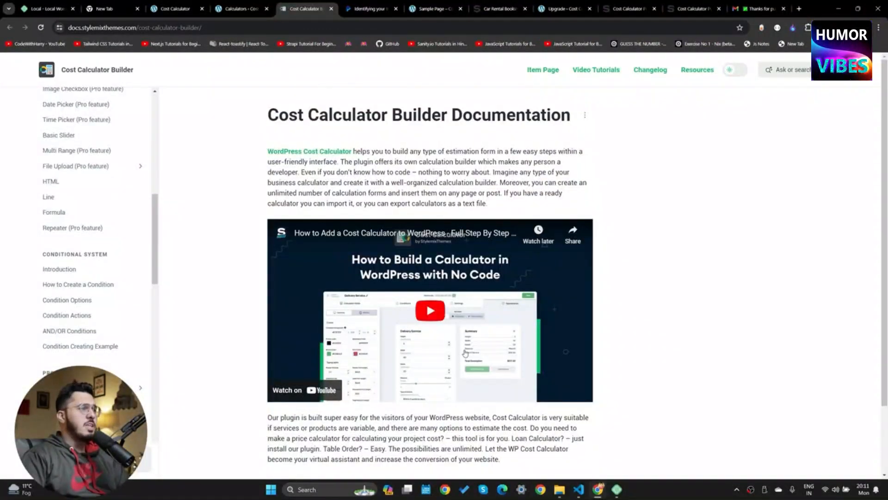
scroll(466, 353, "down", 2)
left_click(174, 9)
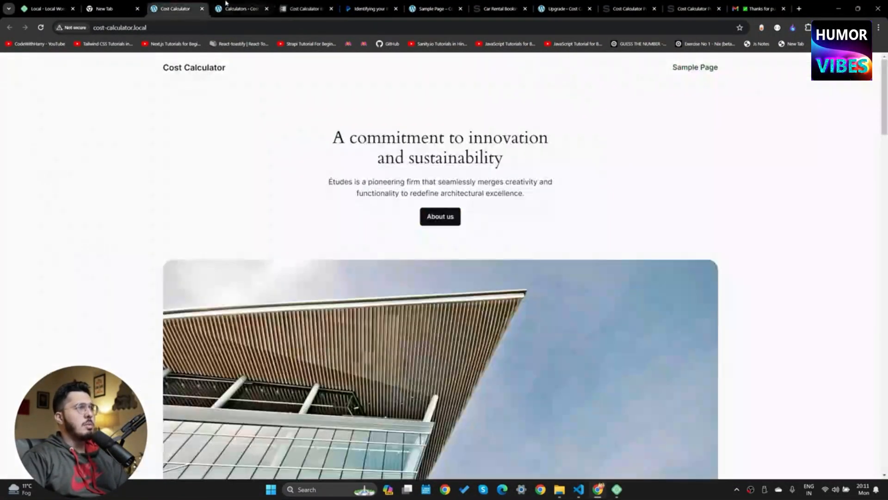
left_click(241, 9)
left_click(193, 5)
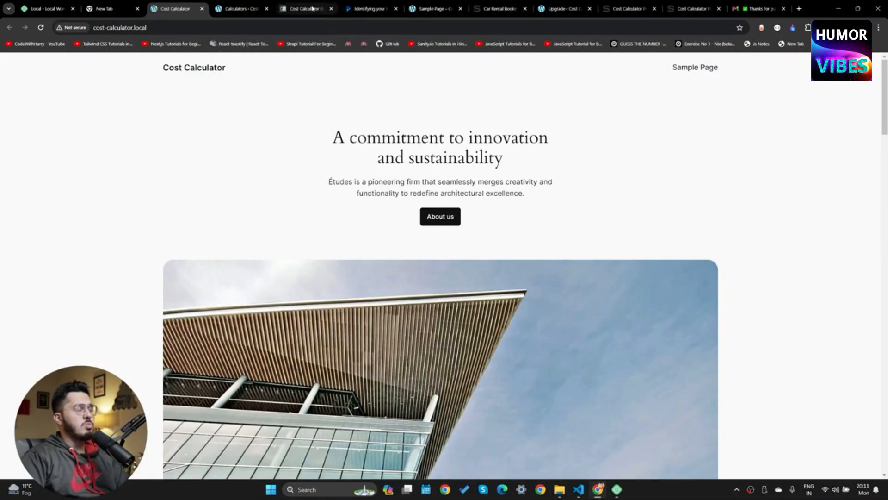